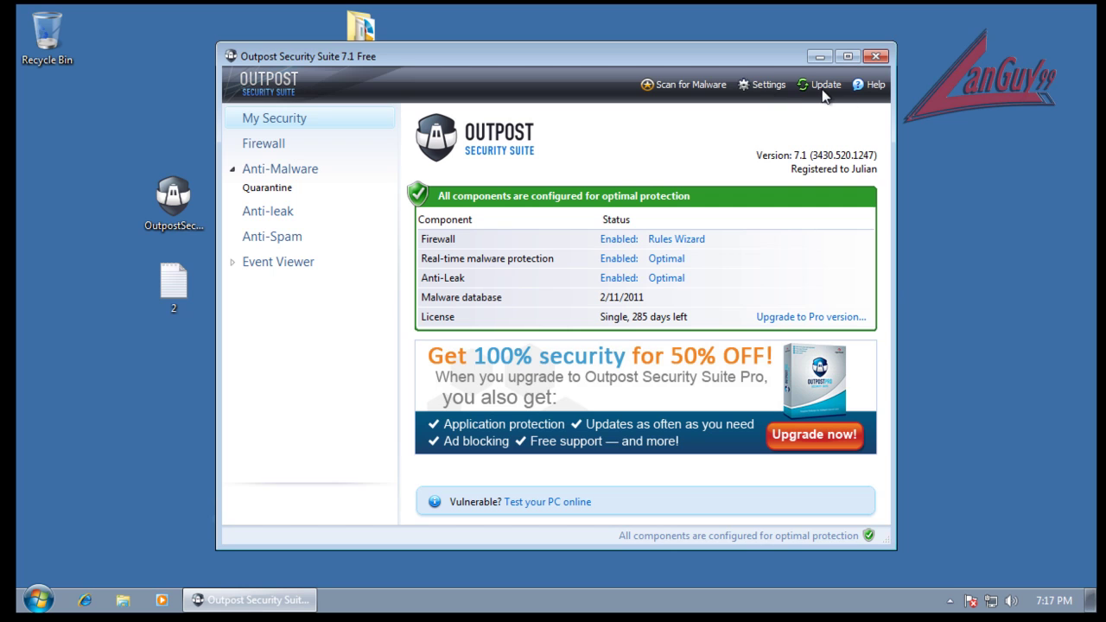
Check the Firewall and Anti-Malware overviews and the tray icon's quick menu.
click(268, 145)
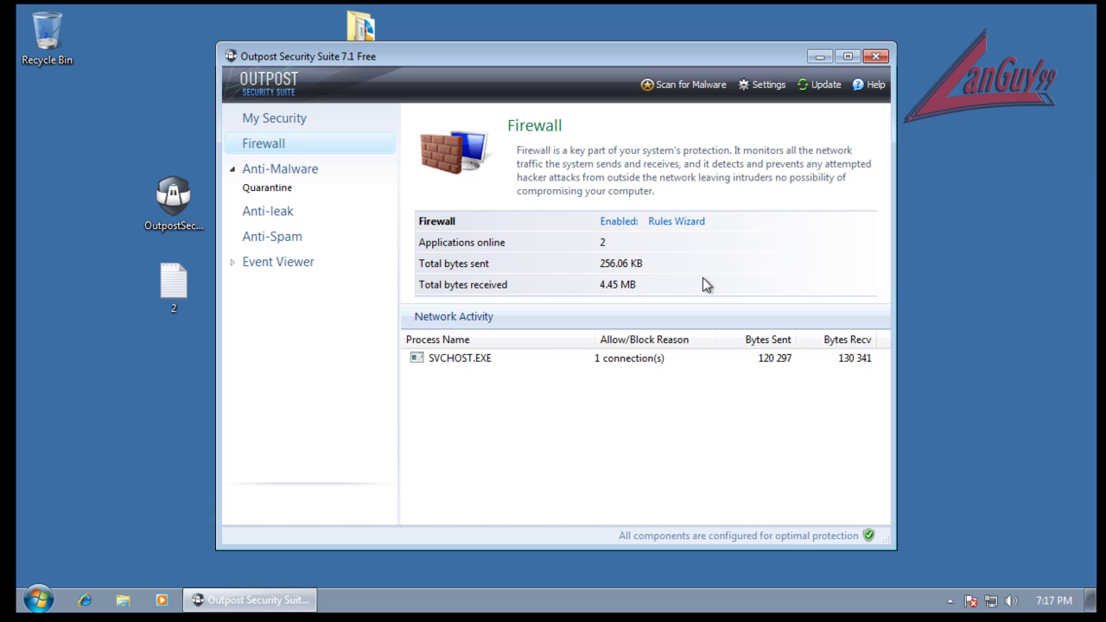
click(282, 172)
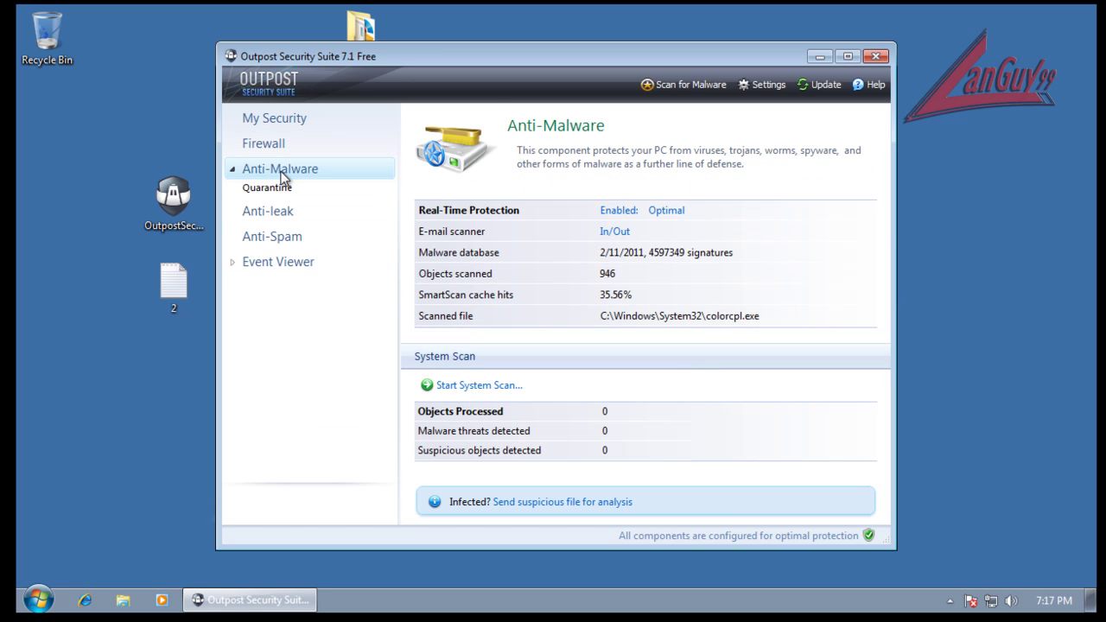
click(950, 600)
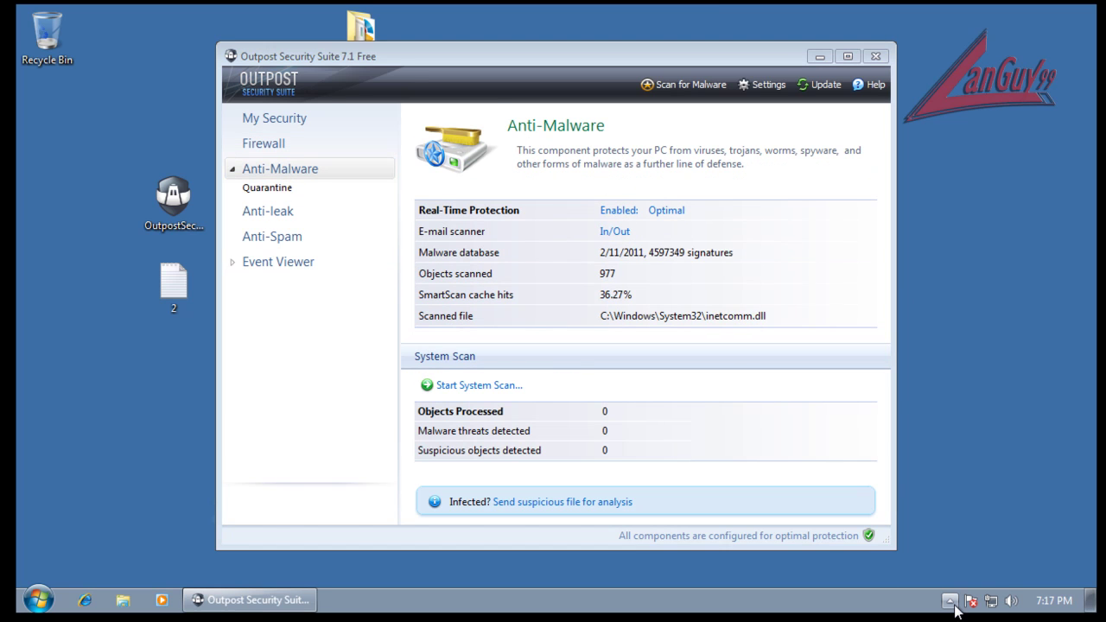
right_click(976, 541)
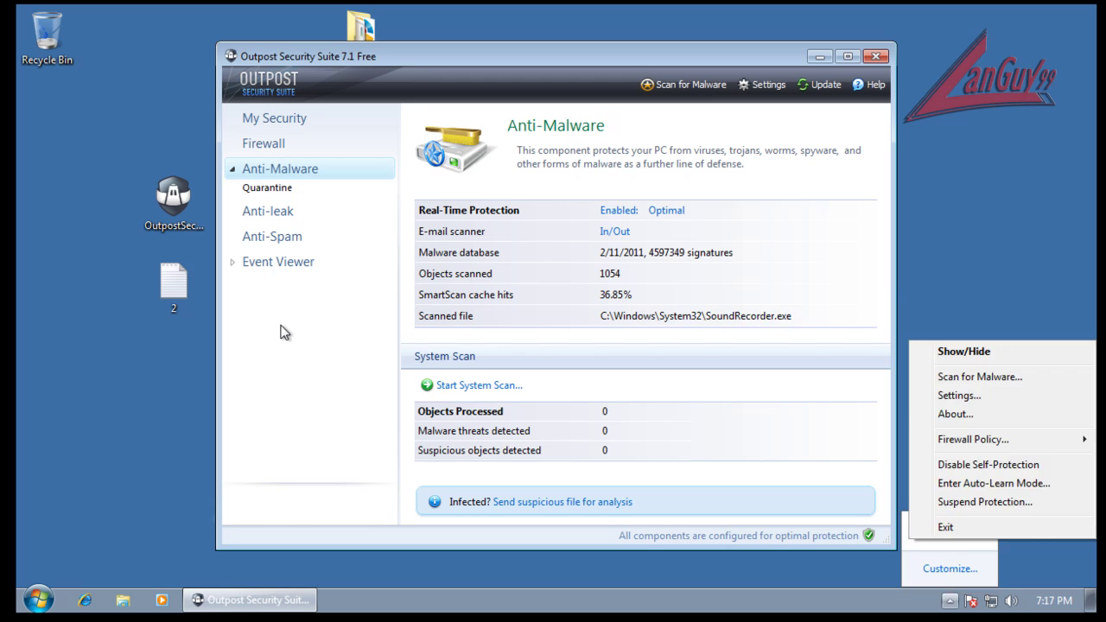
click(291, 191)
Review the Quarantine, Anti-Leak, Anti-Spam and Event Viewer pages, ending on My Security.
click(281, 196)
click(282, 216)
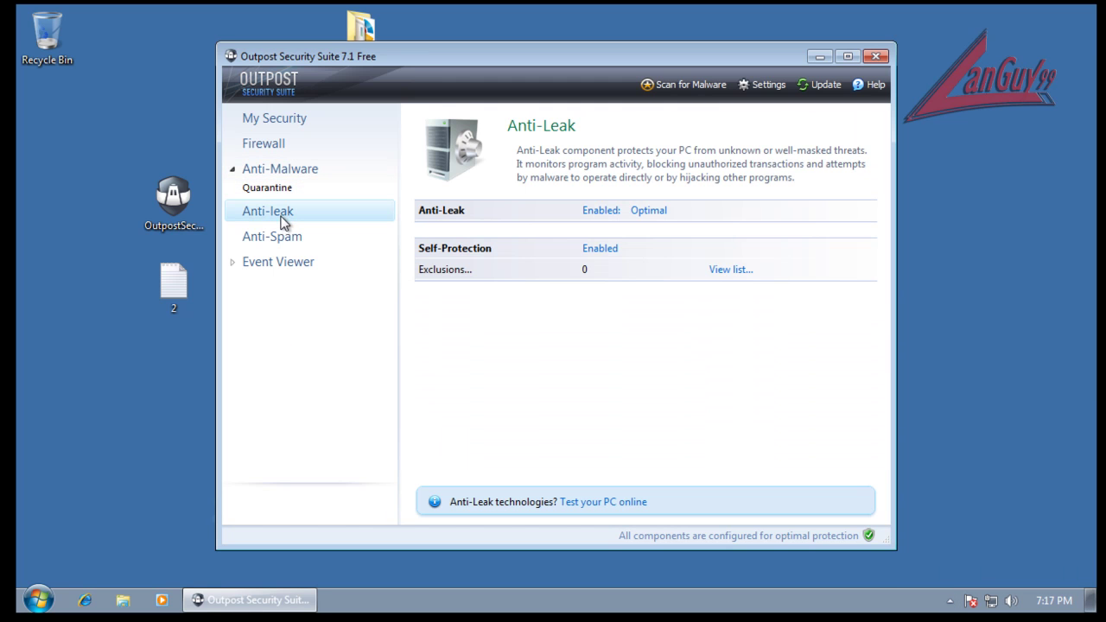
click(292, 242)
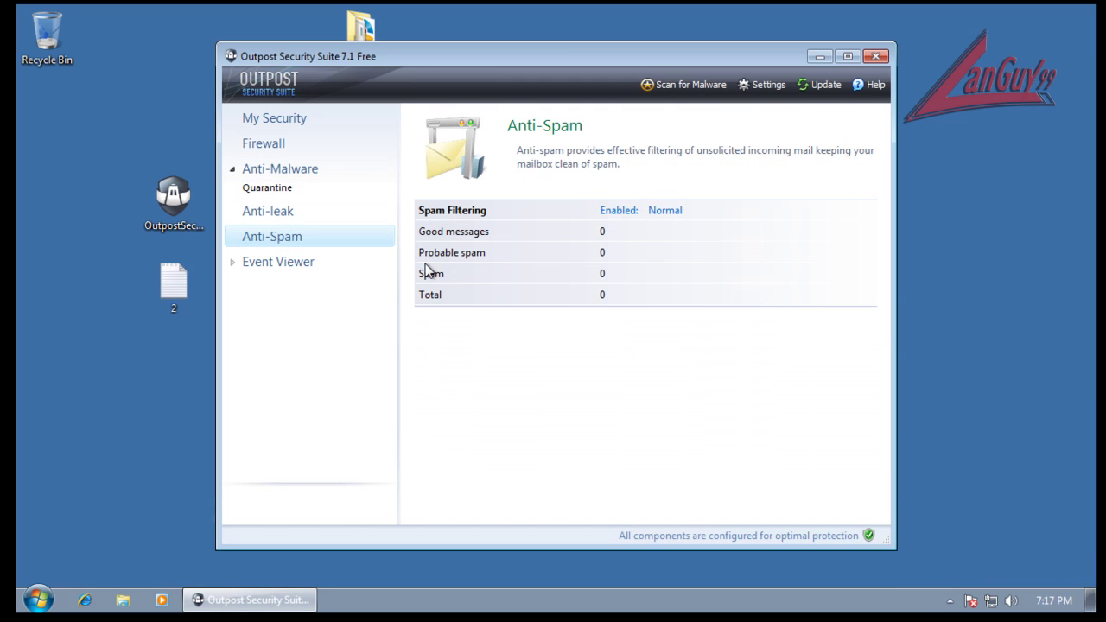
click(305, 264)
click(290, 123)
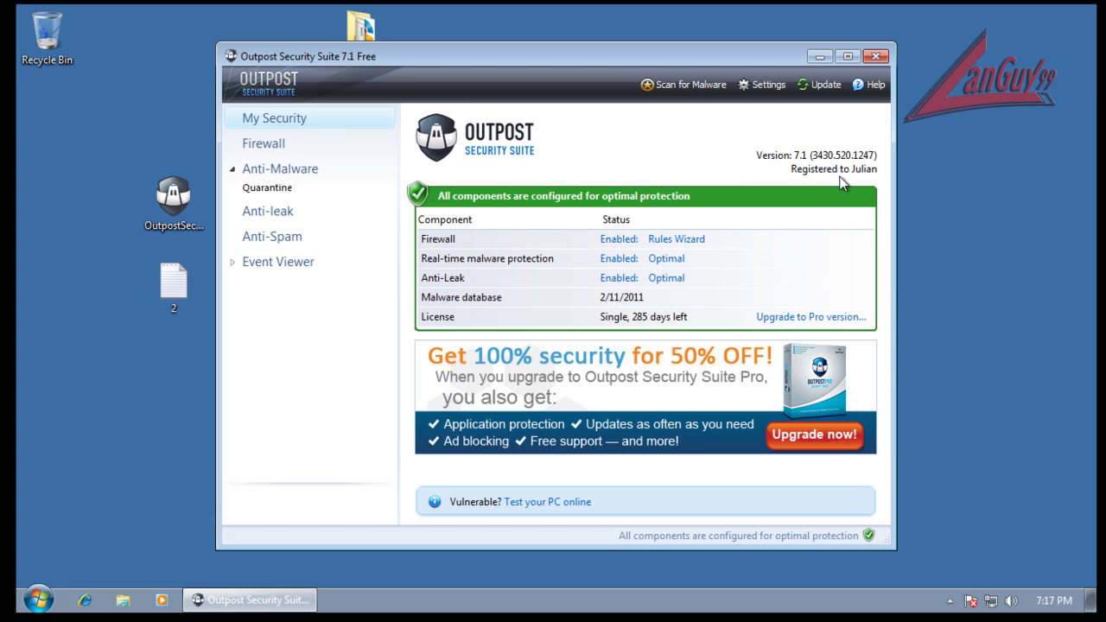
click(876, 57)
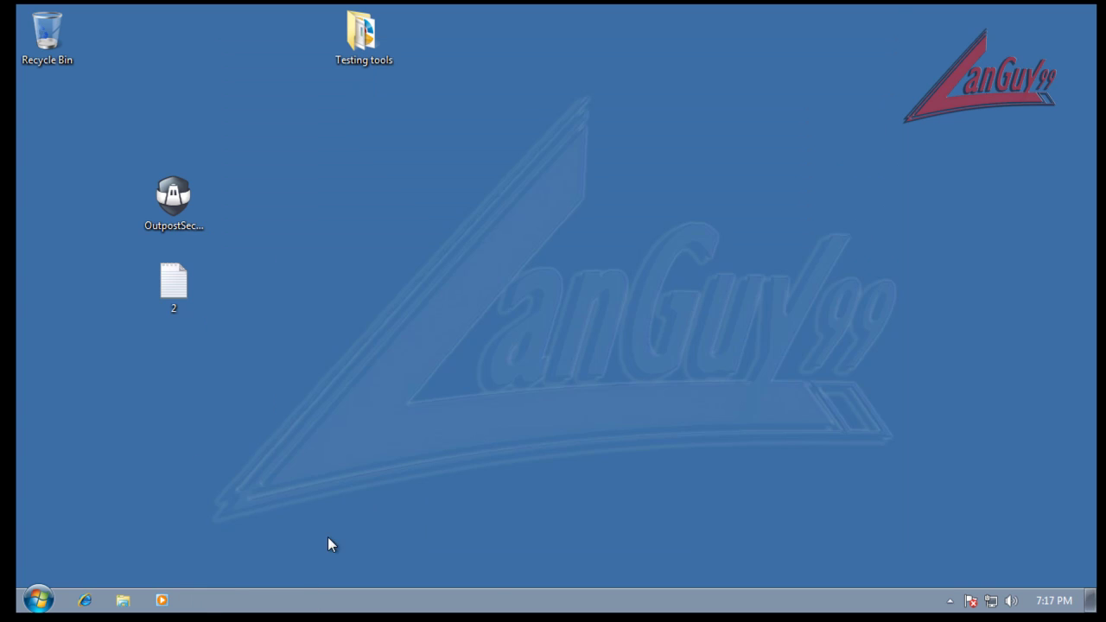
right_click(306, 602)
click(366, 544)
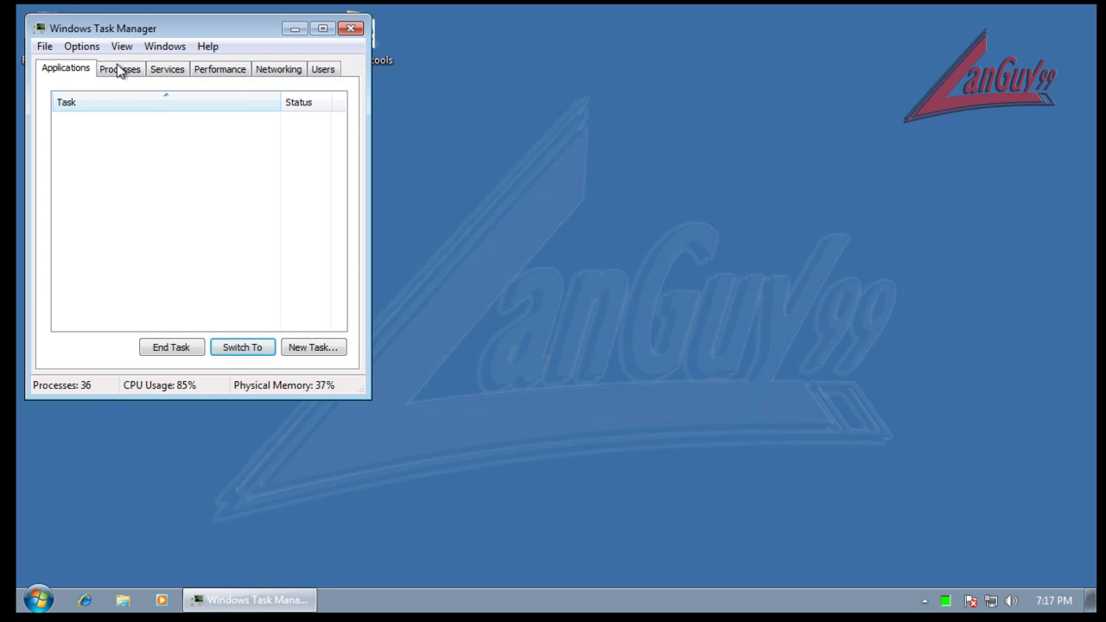
click(132, 75)
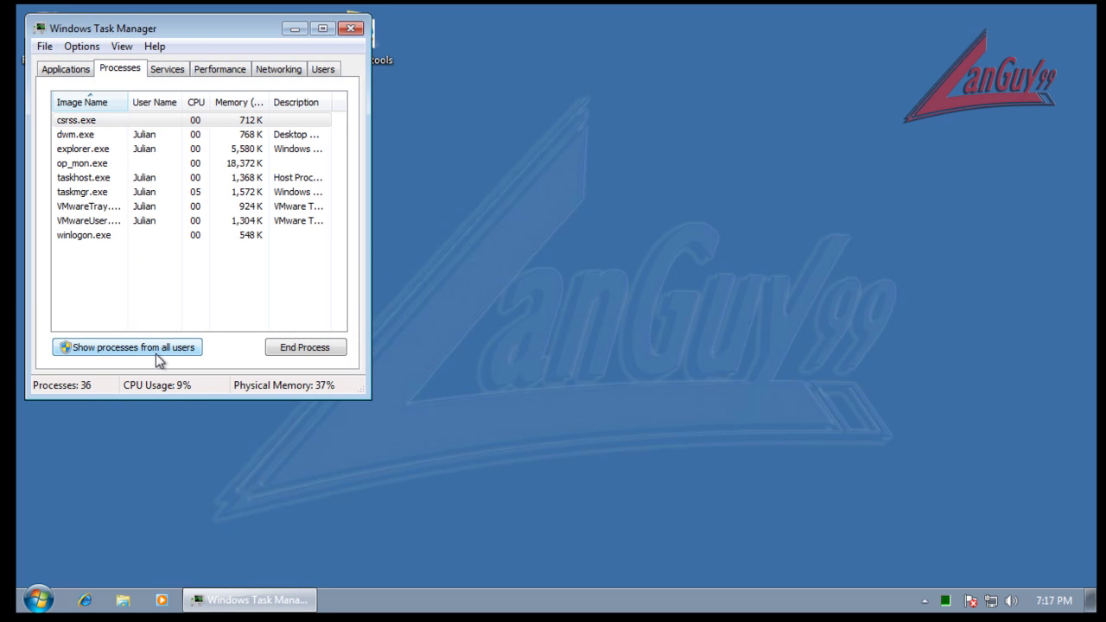
click(156, 353)
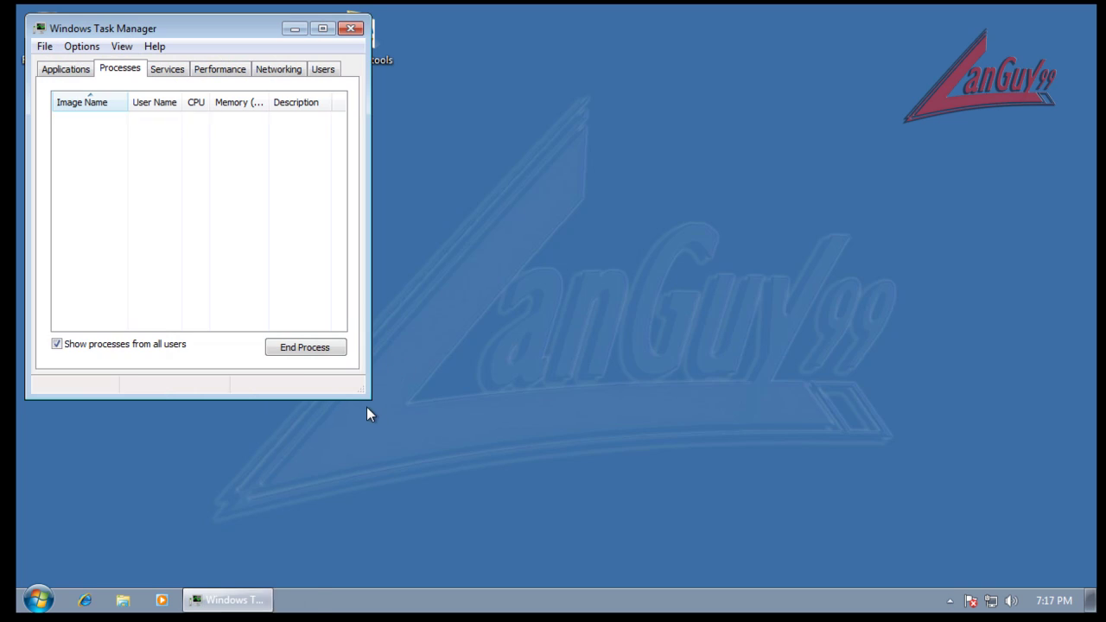
drag(366, 399, 527, 514)
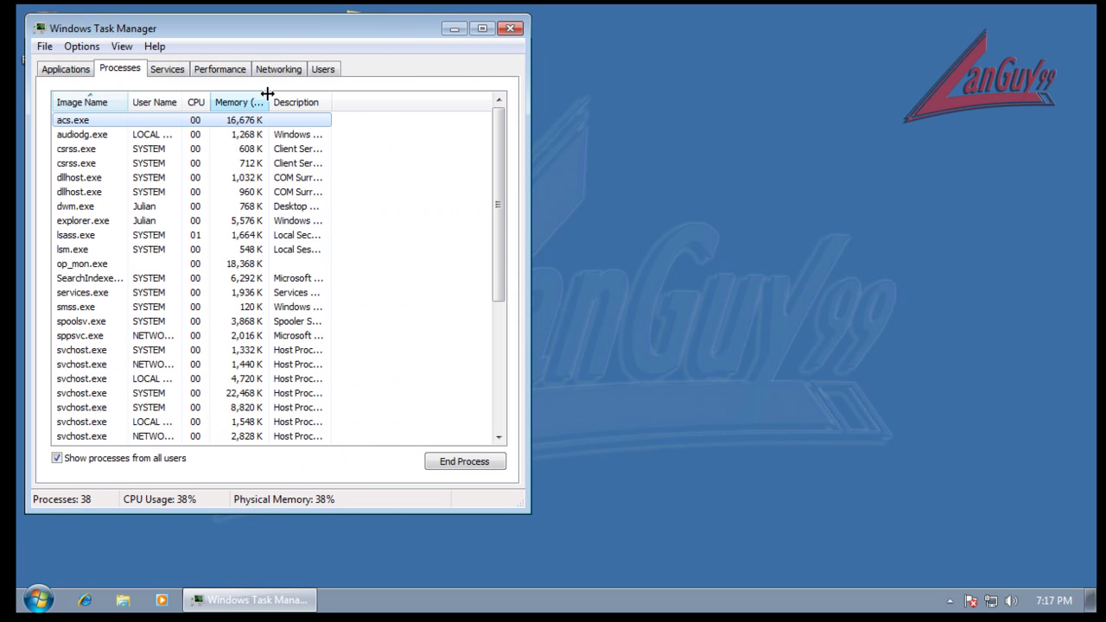
drag(267, 100, 314, 101)
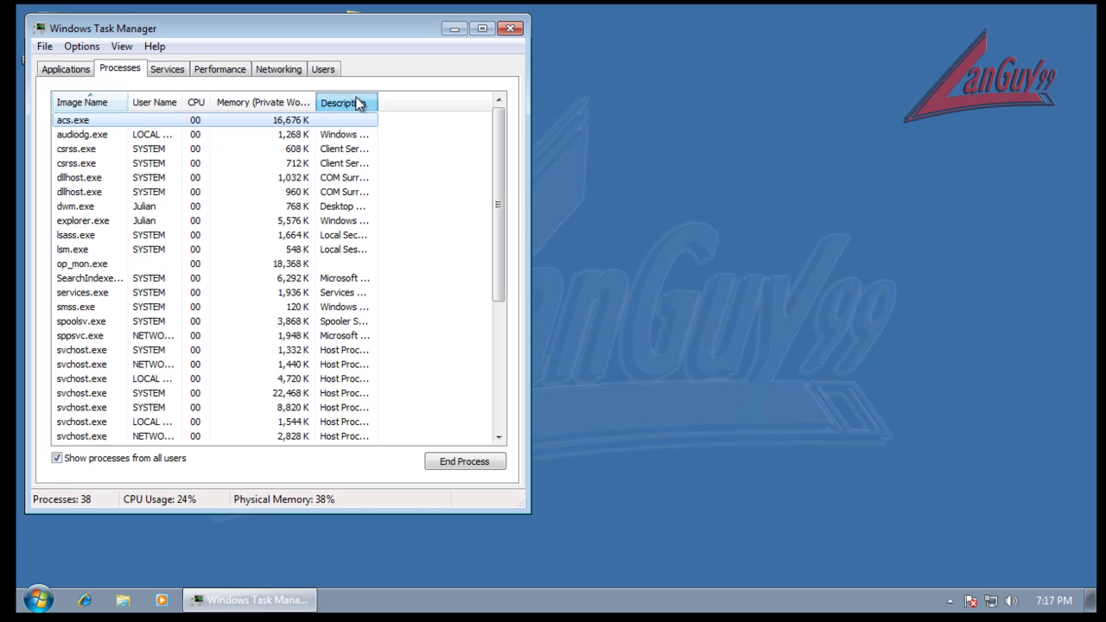
click(349, 102)
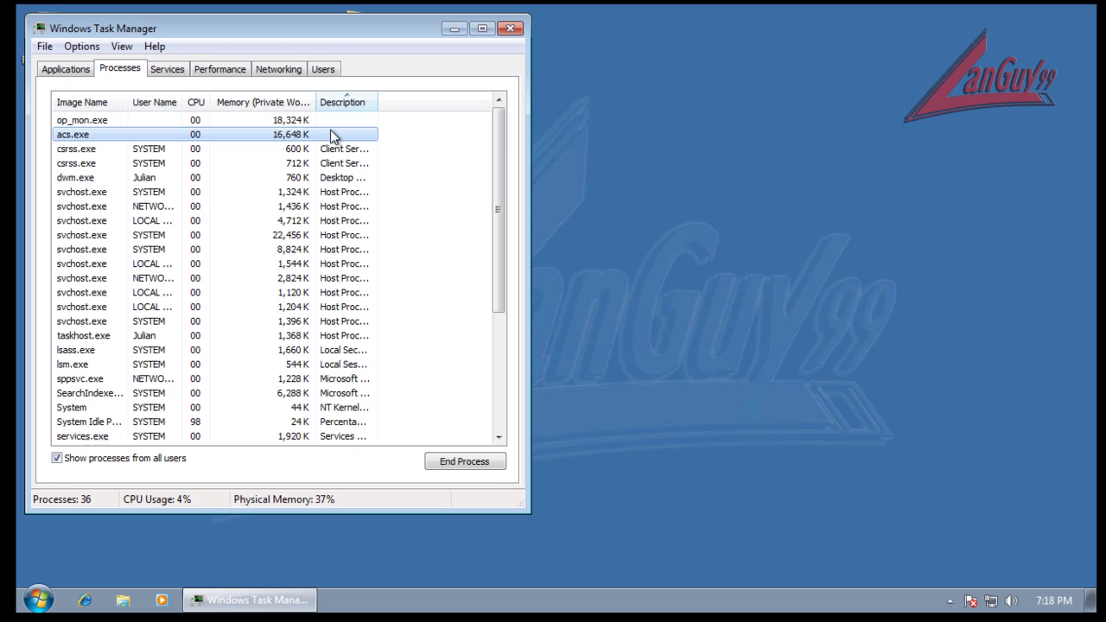
drag(499, 137, 510, 166)
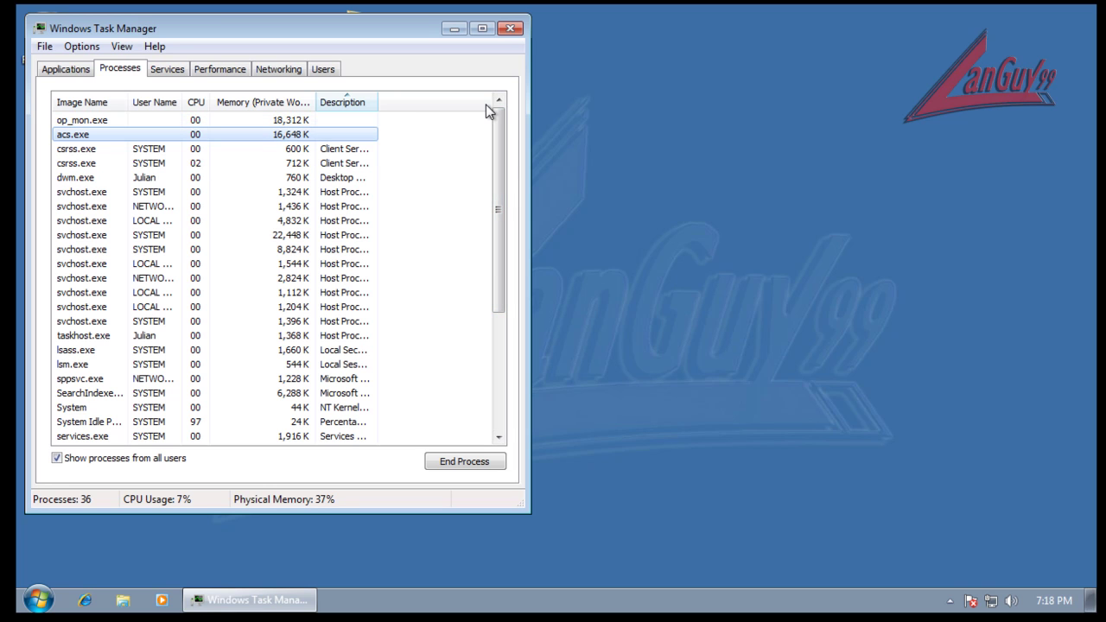
click(513, 29)
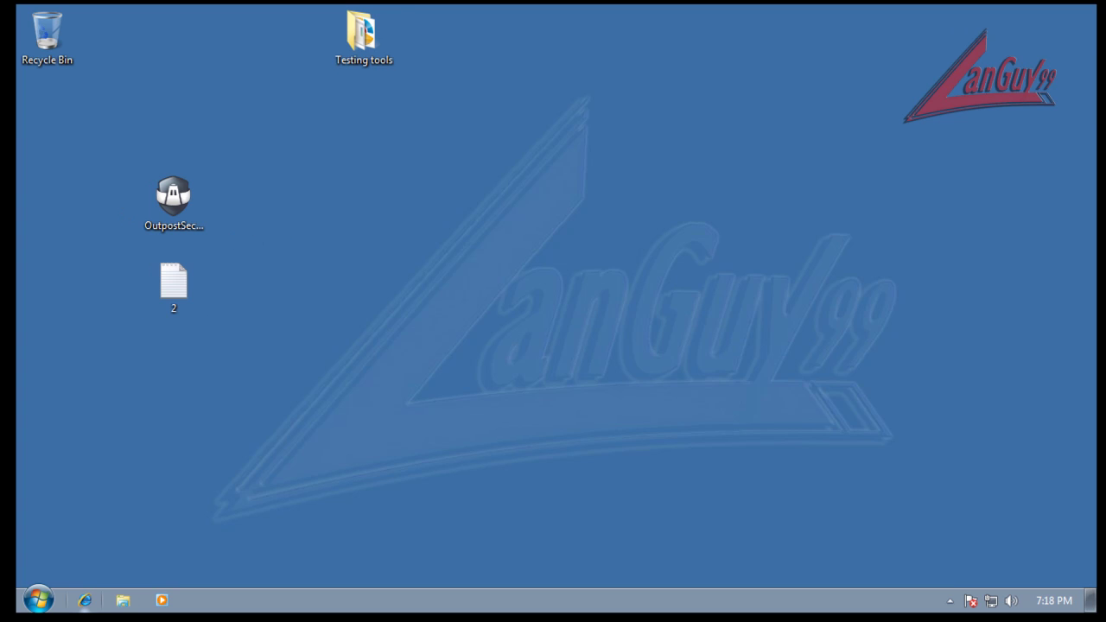
Launch Internet Explorer, dismiss the Outpost rules alert, and open test URL list 2 in Notepad.
click(84, 601)
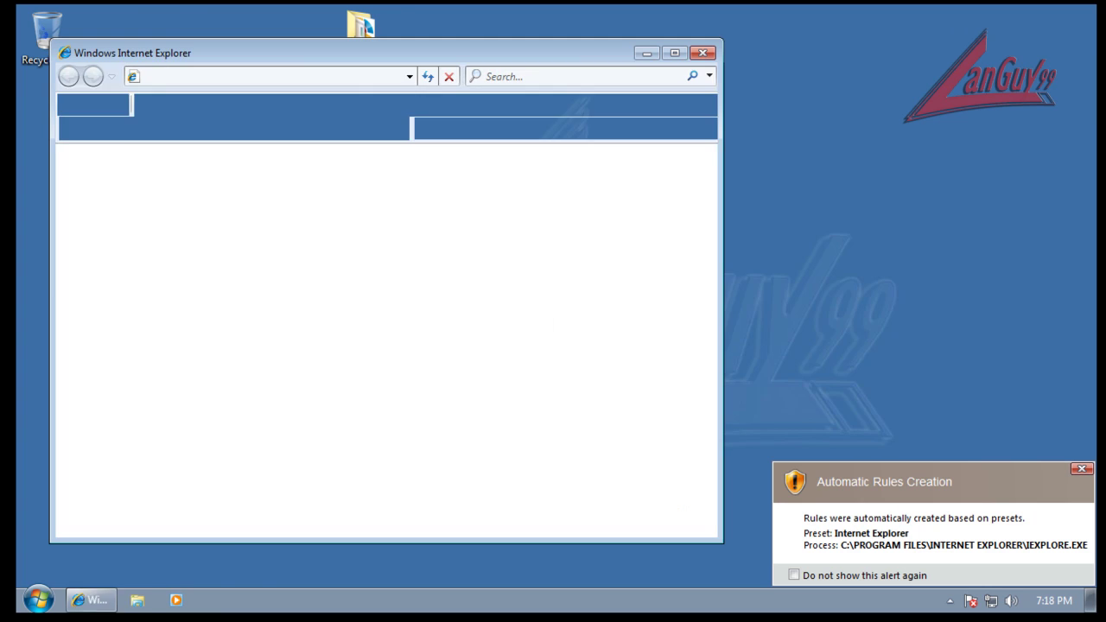
click(1082, 469)
drag(455, 51, 807, 27)
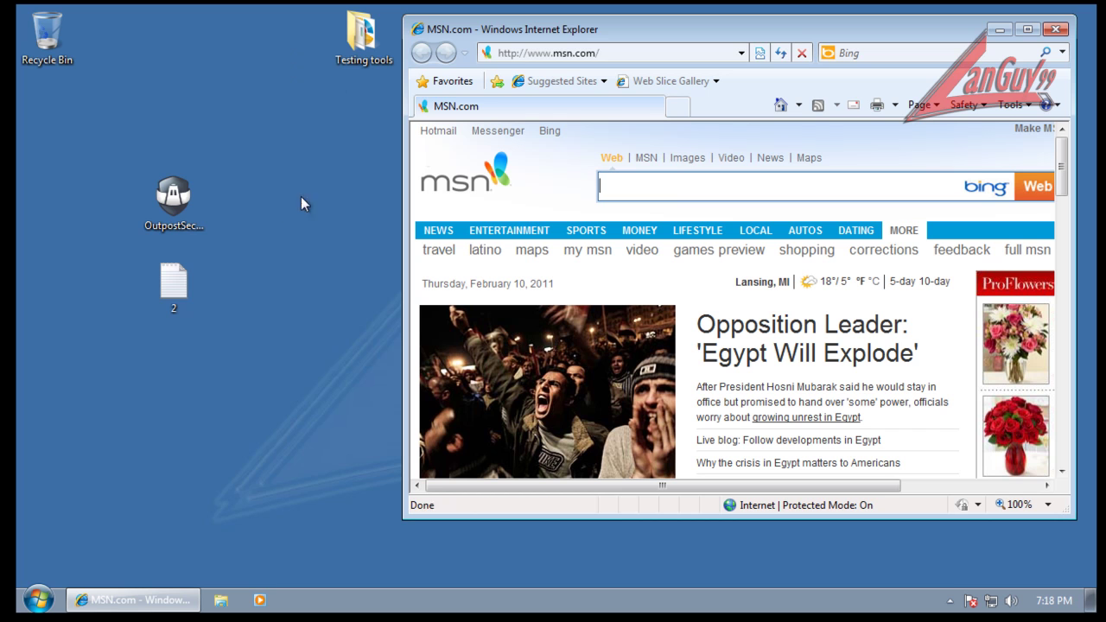
double_click(196, 280)
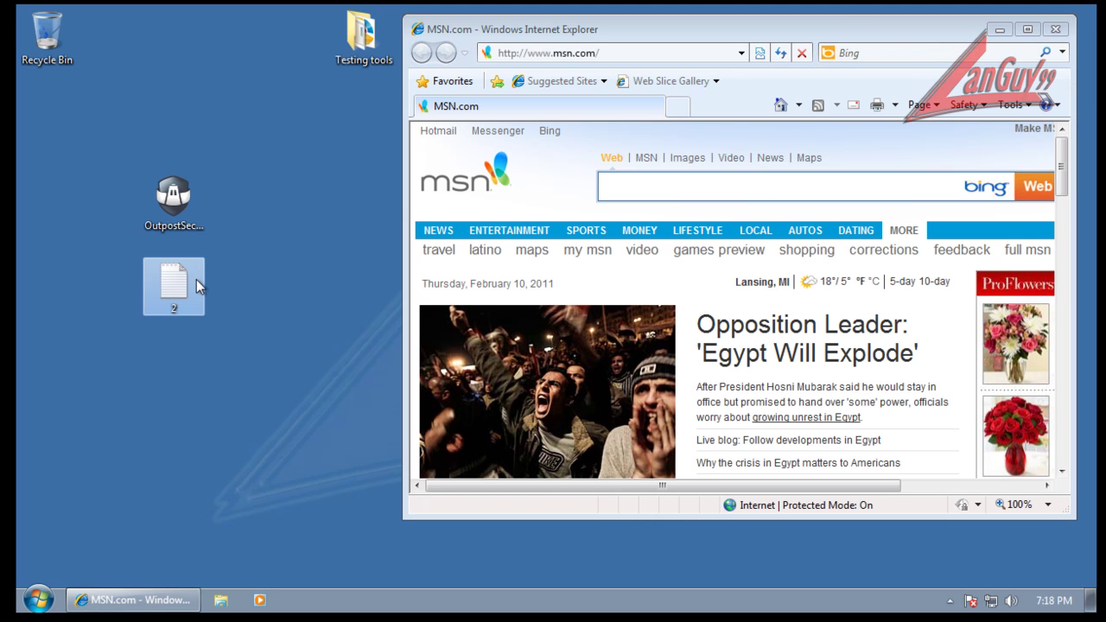
drag(587, 42, 576, 202)
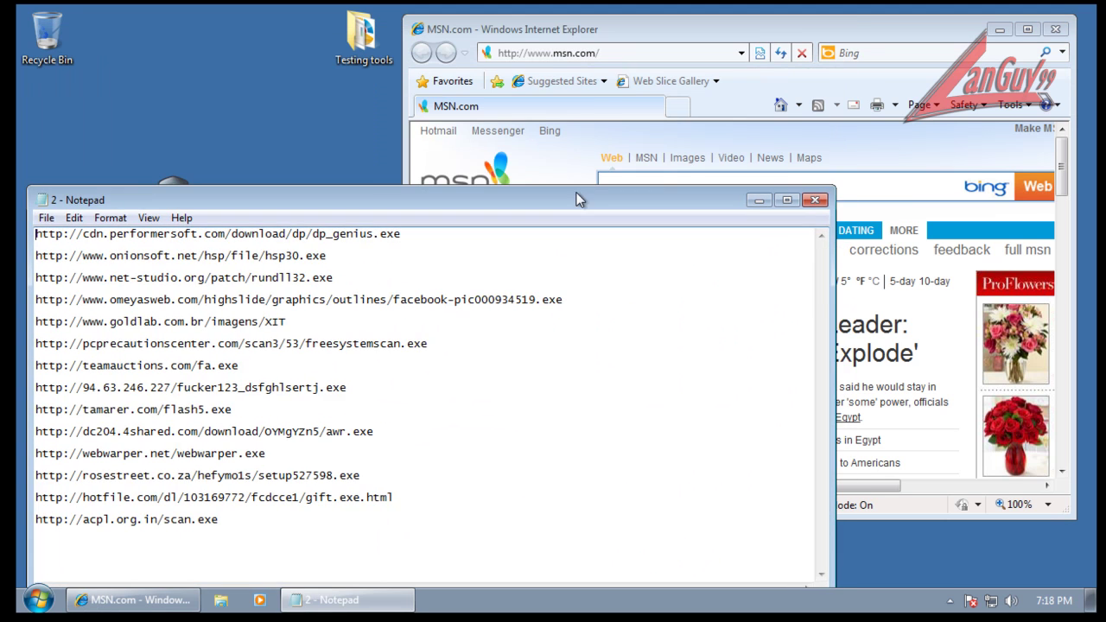
click(666, 81)
click(317, 240)
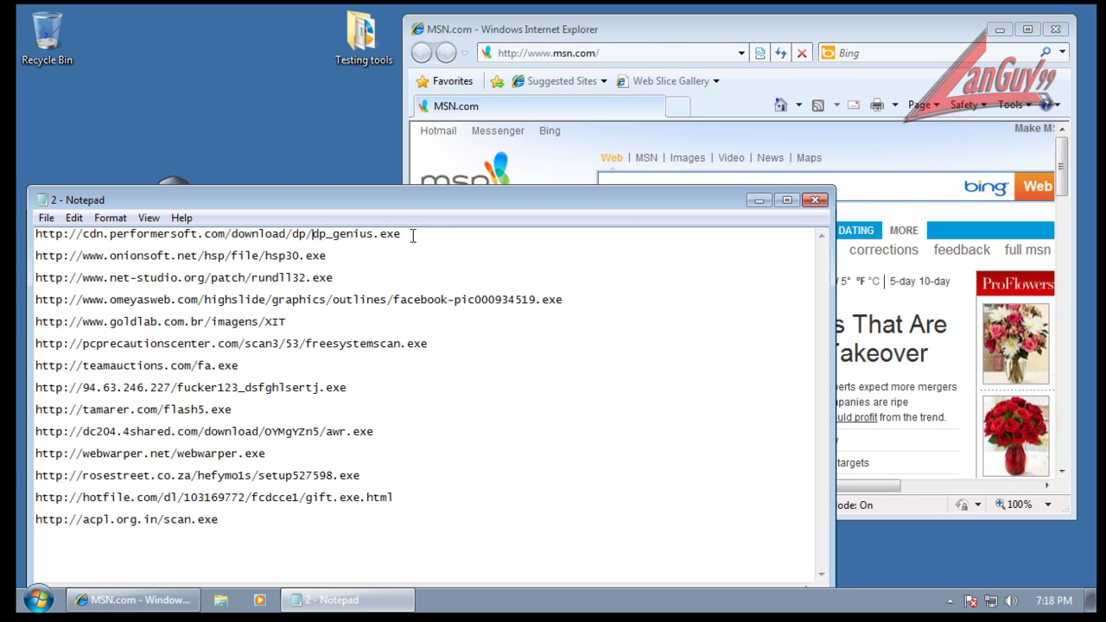
Load the first test URL in Internet Explorer and run the downloaded dp_genius.exe.
drag(446, 235, 29, 226)
key(ctrl+c)
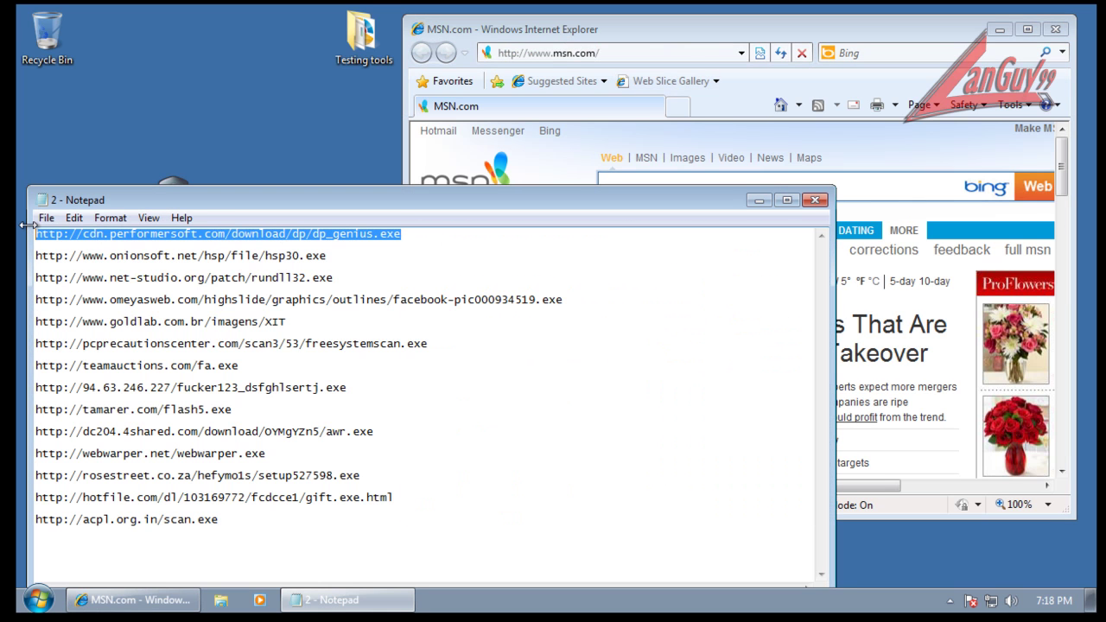
click(492, 65)
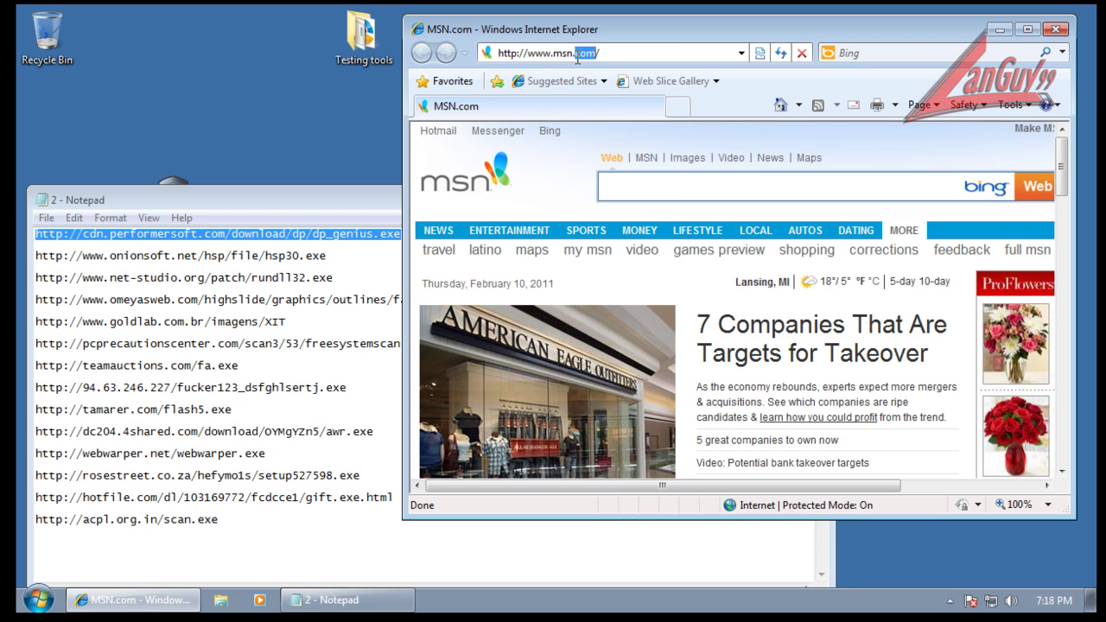
click(577, 54)
key(ctrl+v)
key(Return)
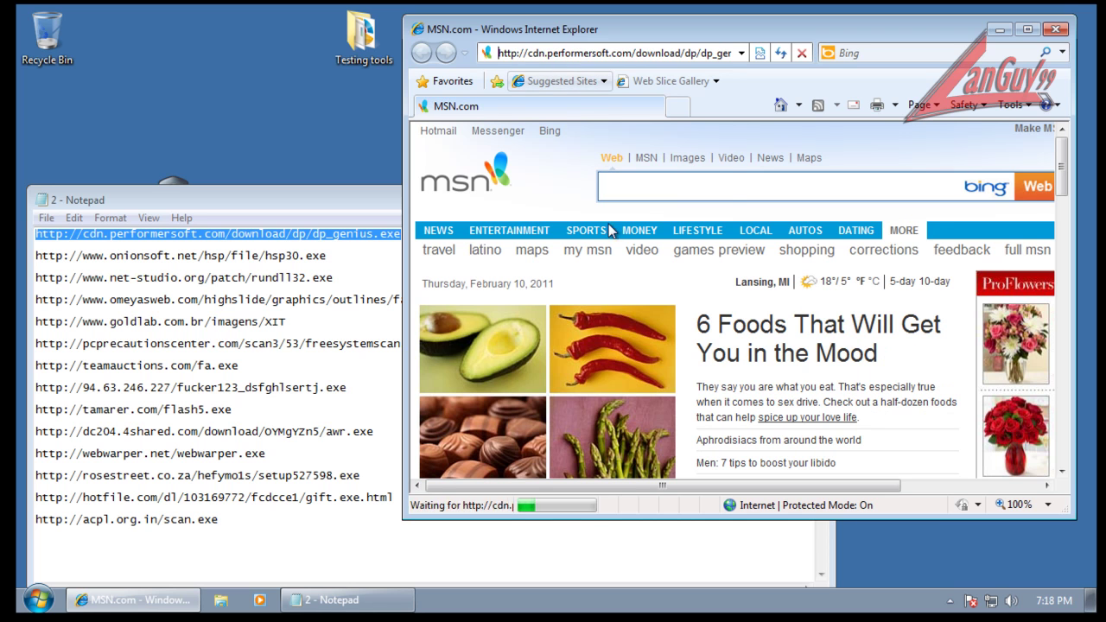
click(537, 316)
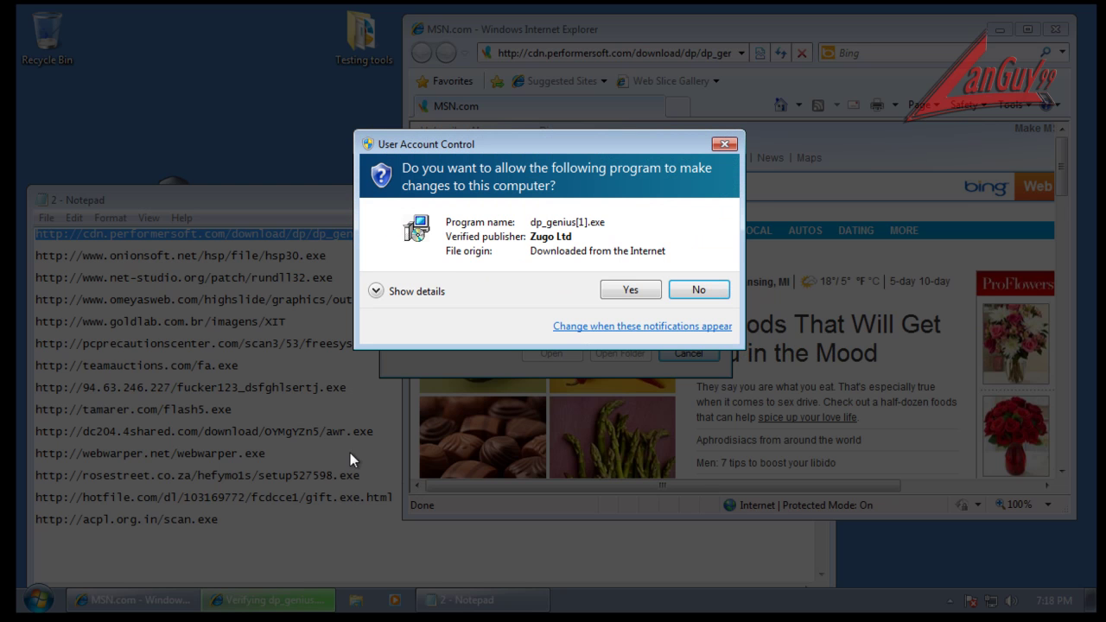
Approve the installer in UAC, allow its two outbound connections once, and pass the welcome pages.
click(617, 289)
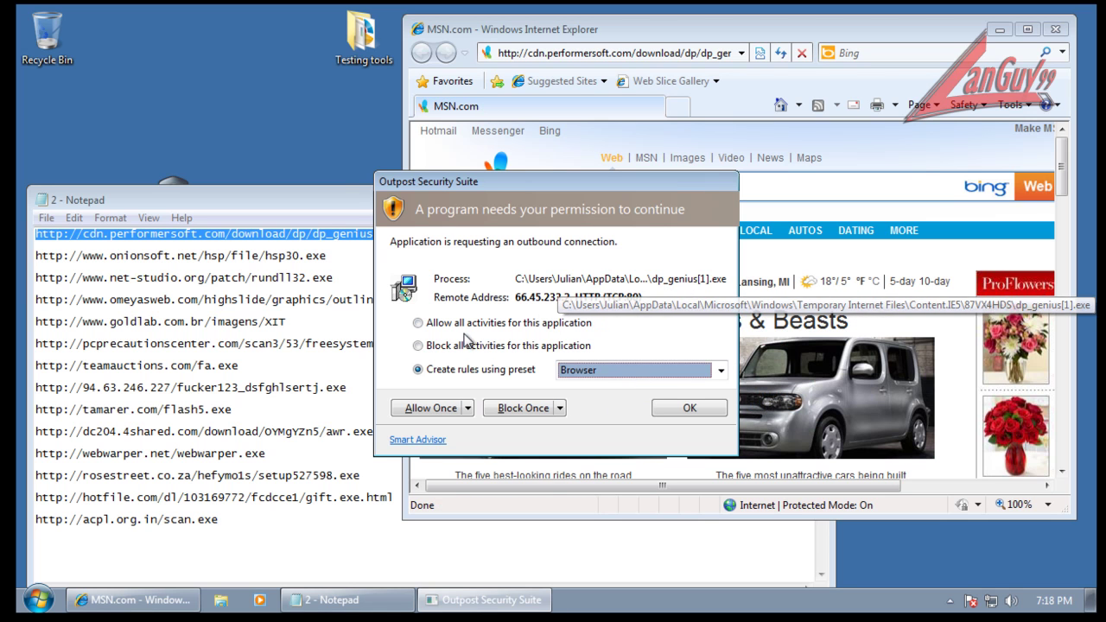
click(432, 409)
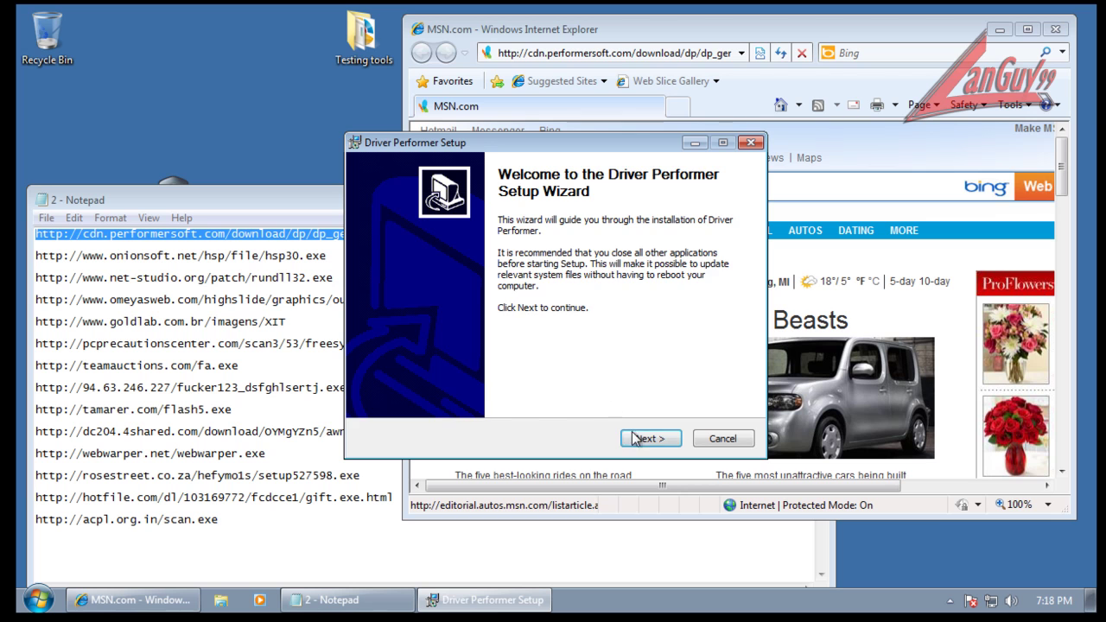
click(649, 438)
click(646, 439)
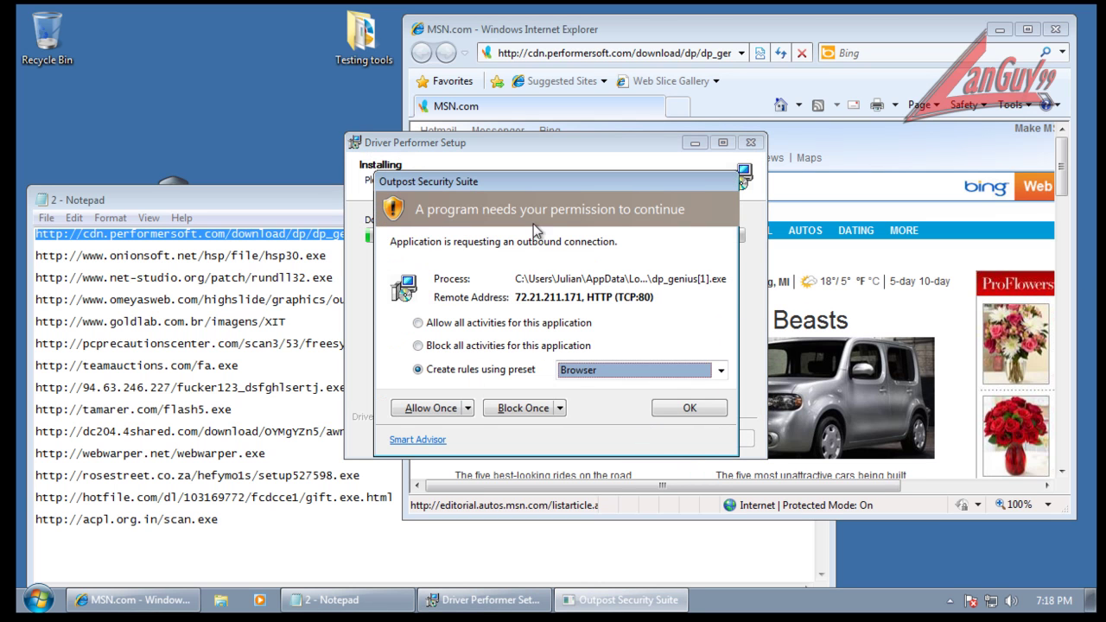
click(448, 409)
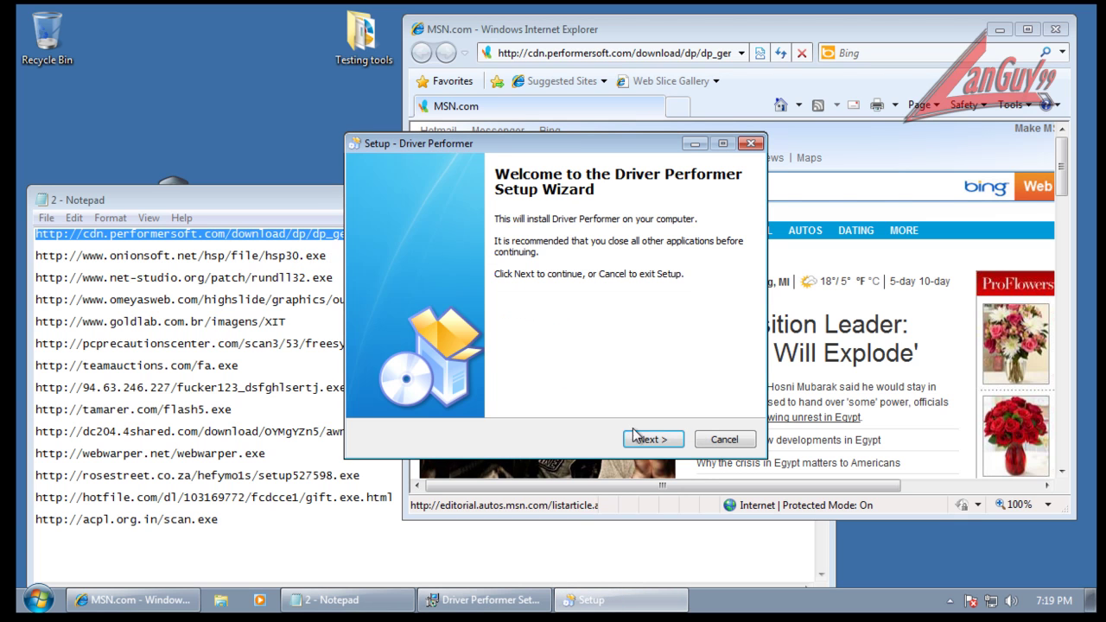
click(634, 435)
Accept the licence, keep the default destination, folder and desktop-icon task, and start installing.
click(467, 387)
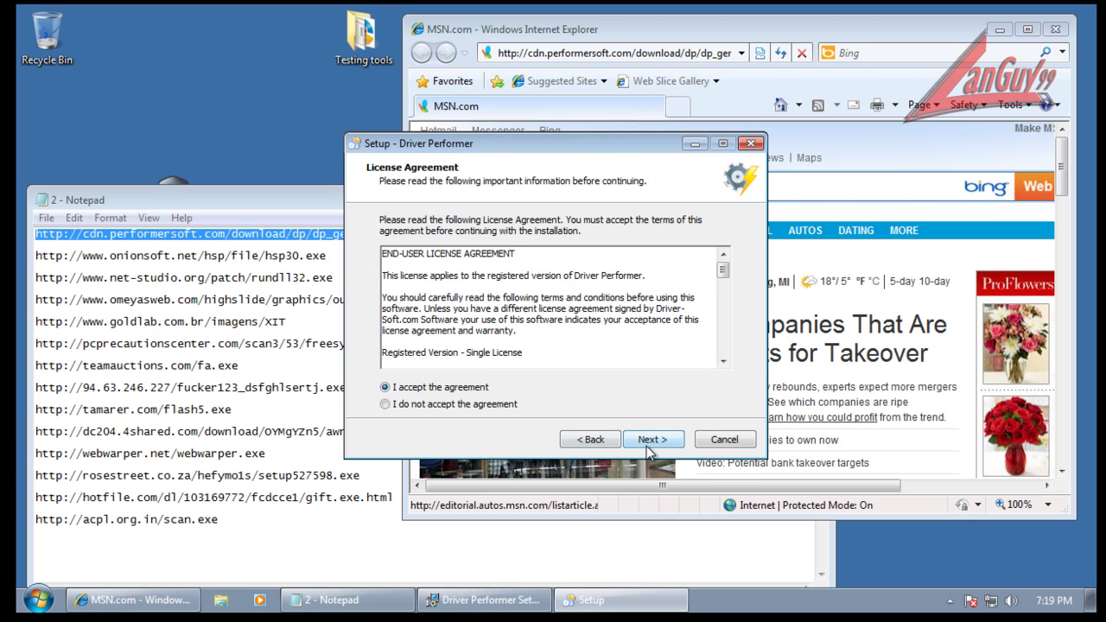
click(648, 443)
click(650, 442)
click(650, 442)
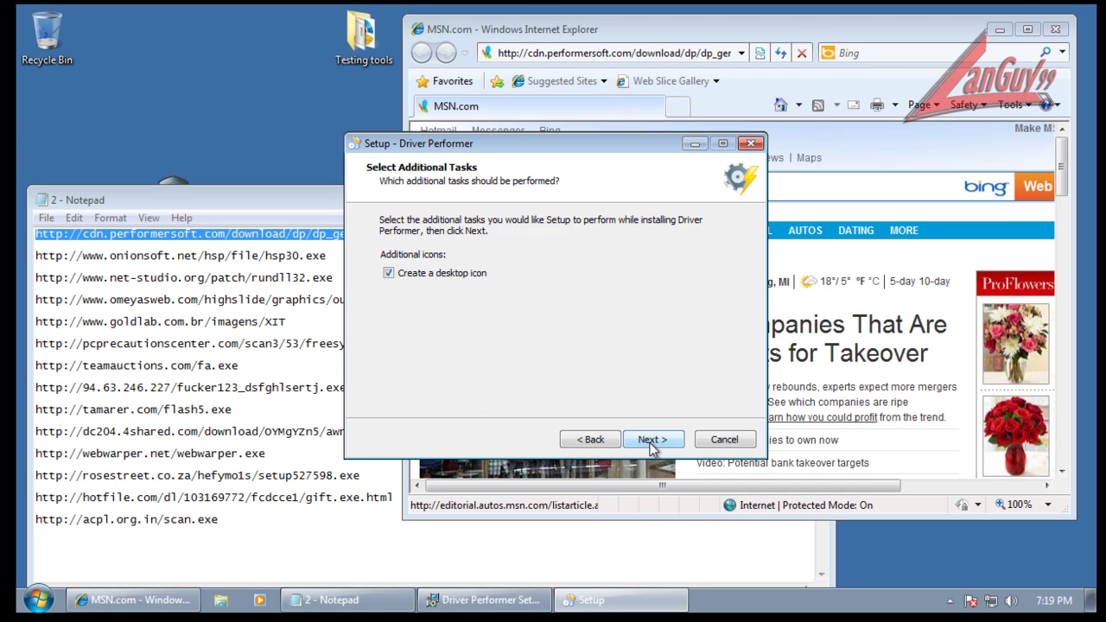
click(650, 443)
click(650, 443)
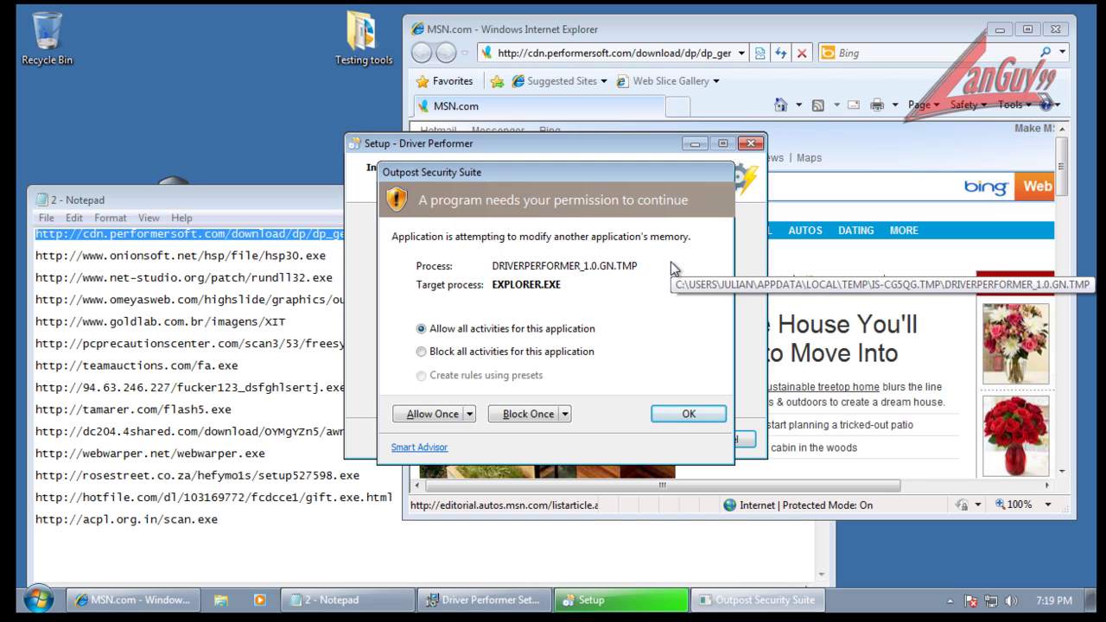
click(423, 448)
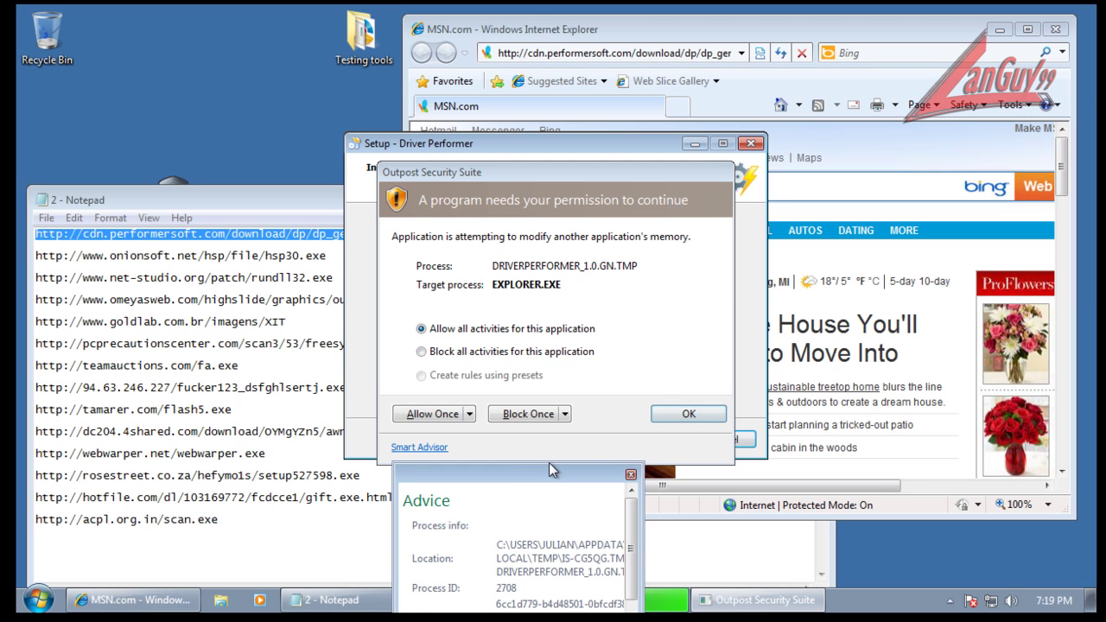
drag(638, 537, 639, 605)
drag(576, 475, 577, 257)
drag(648, 457, 825, 524)
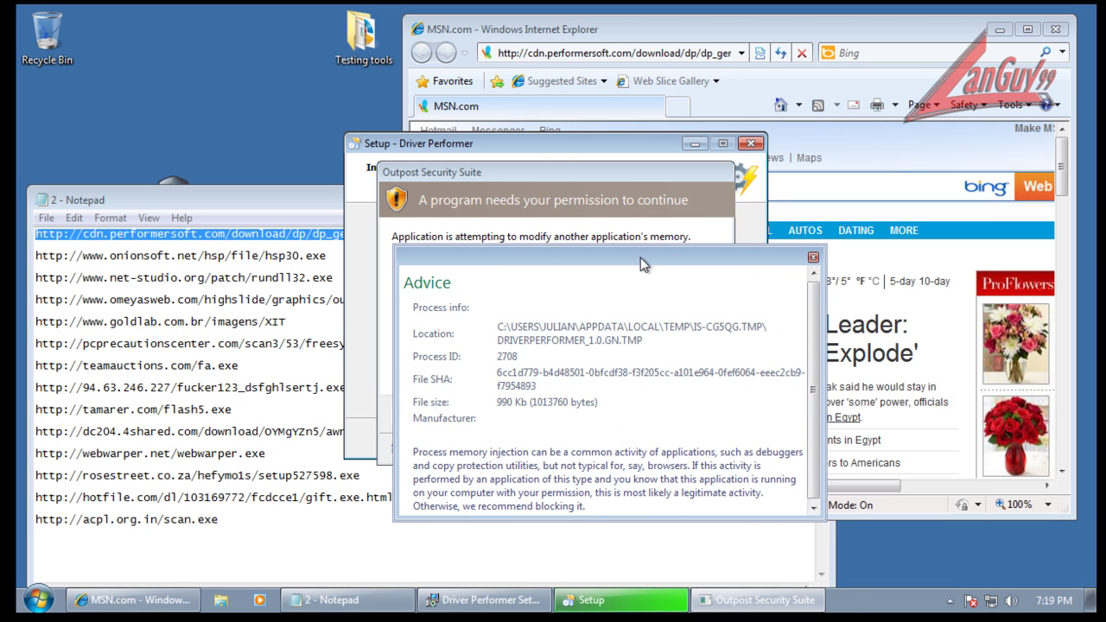
drag(640, 258, 595, 240)
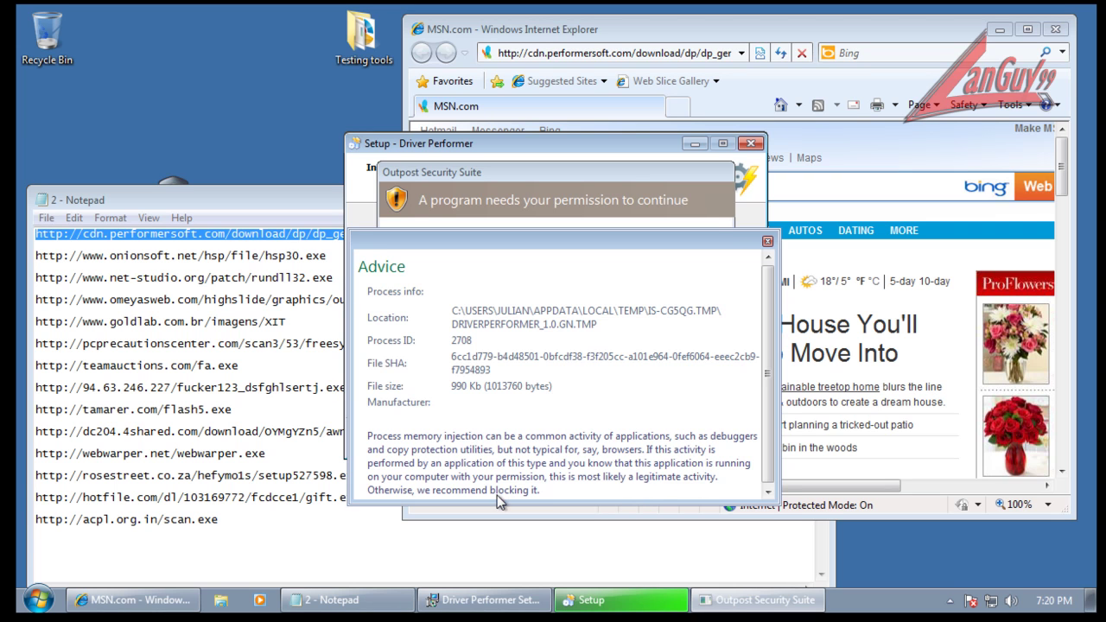
scroll(763, 480, down, 1)
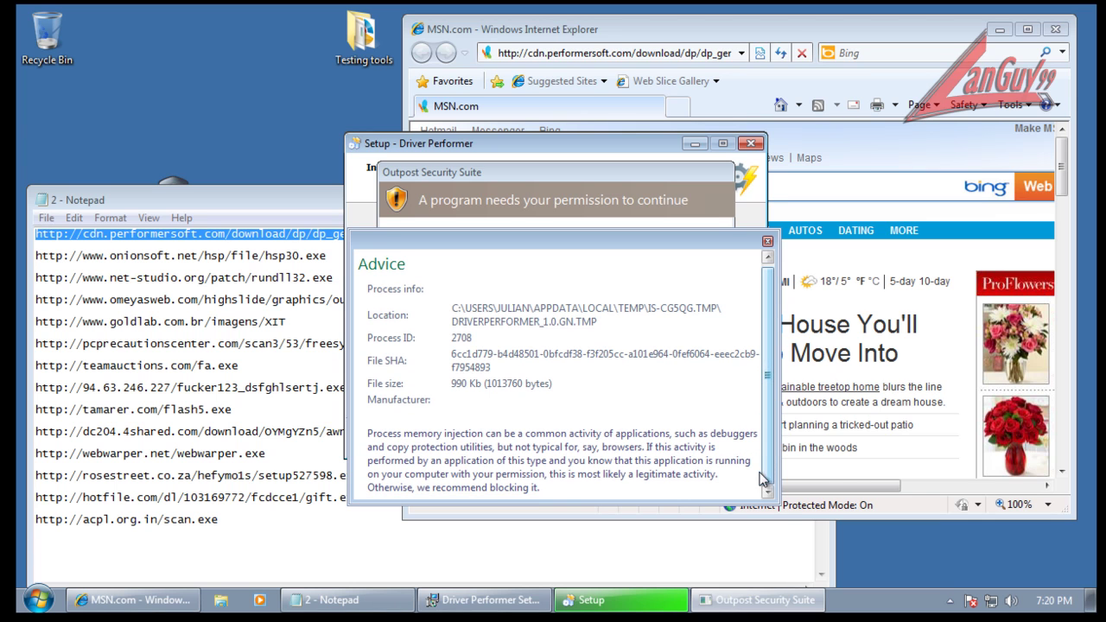
click(767, 242)
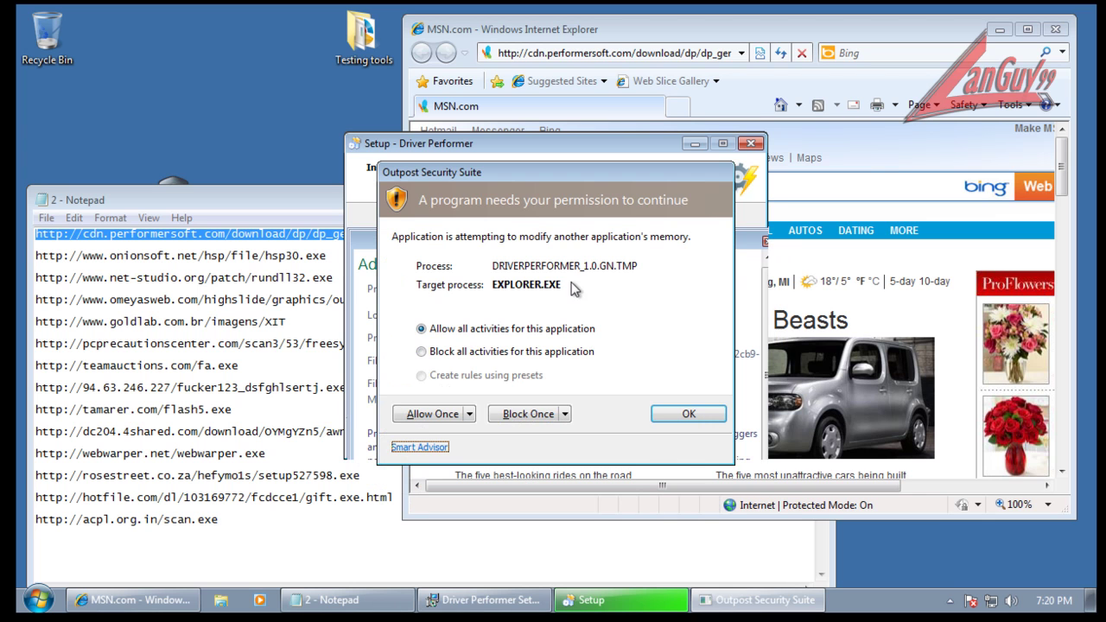
Allow the explorer.exe memory change and the autostart registry entry once each.
click(435, 416)
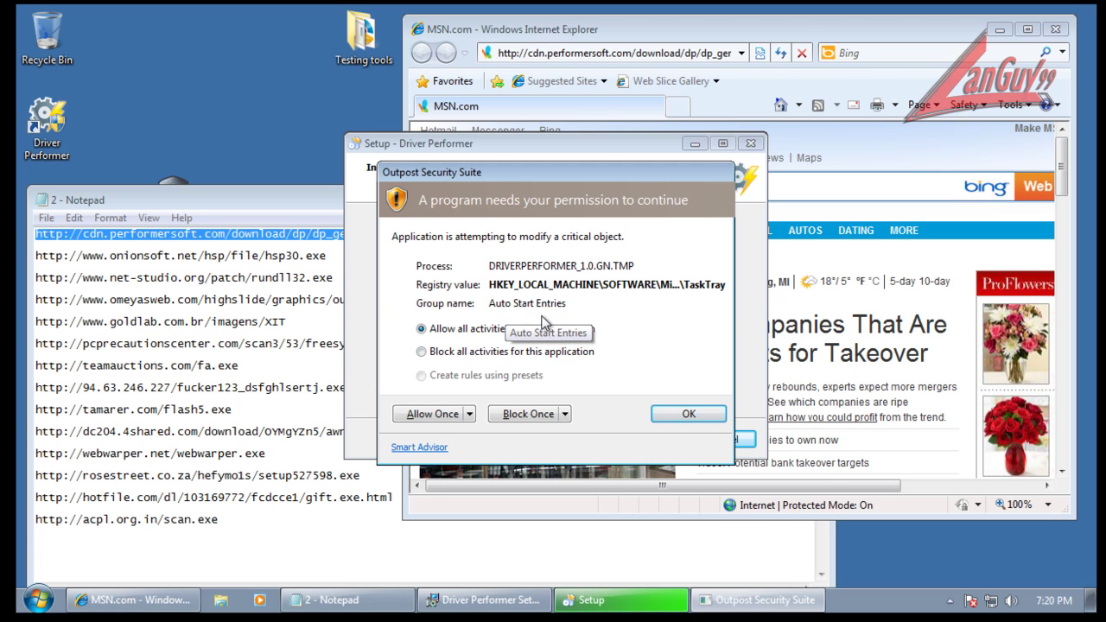
click(433, 414)
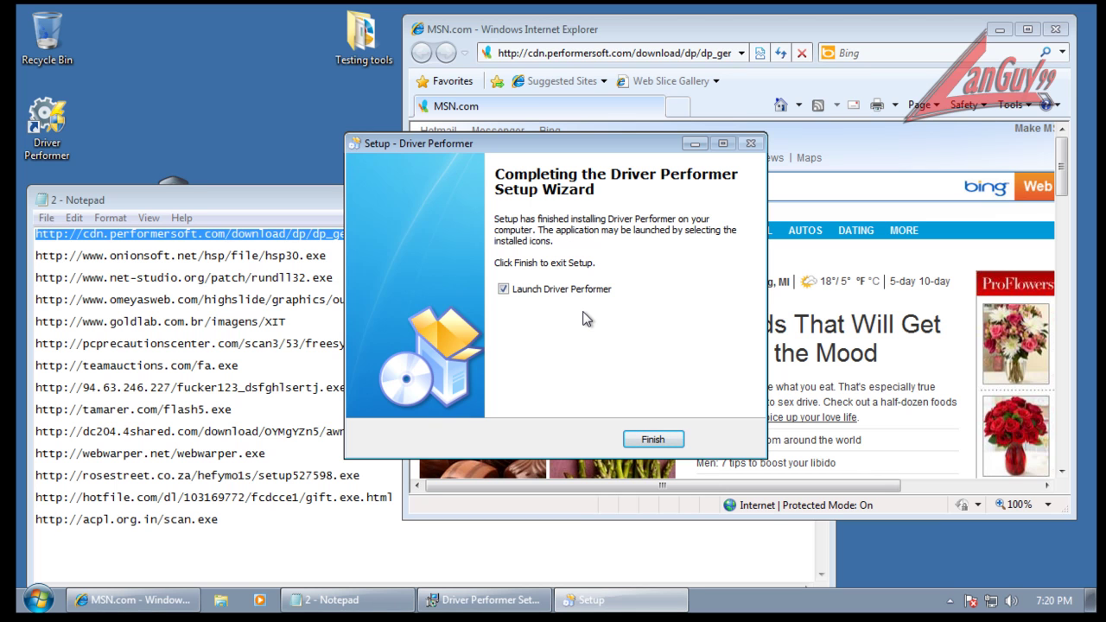
Finish the Driver Performer wizard, select the hsp30.exe link in Notepad, and return to the installer.
click(659, 442)
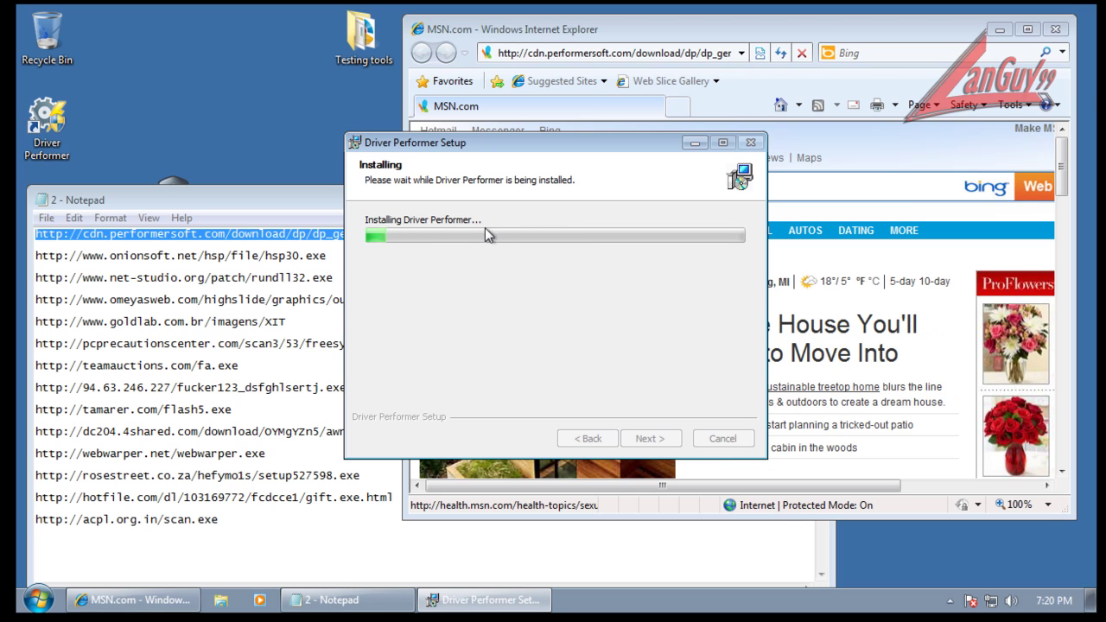
drag(327, 256, 35, 256)
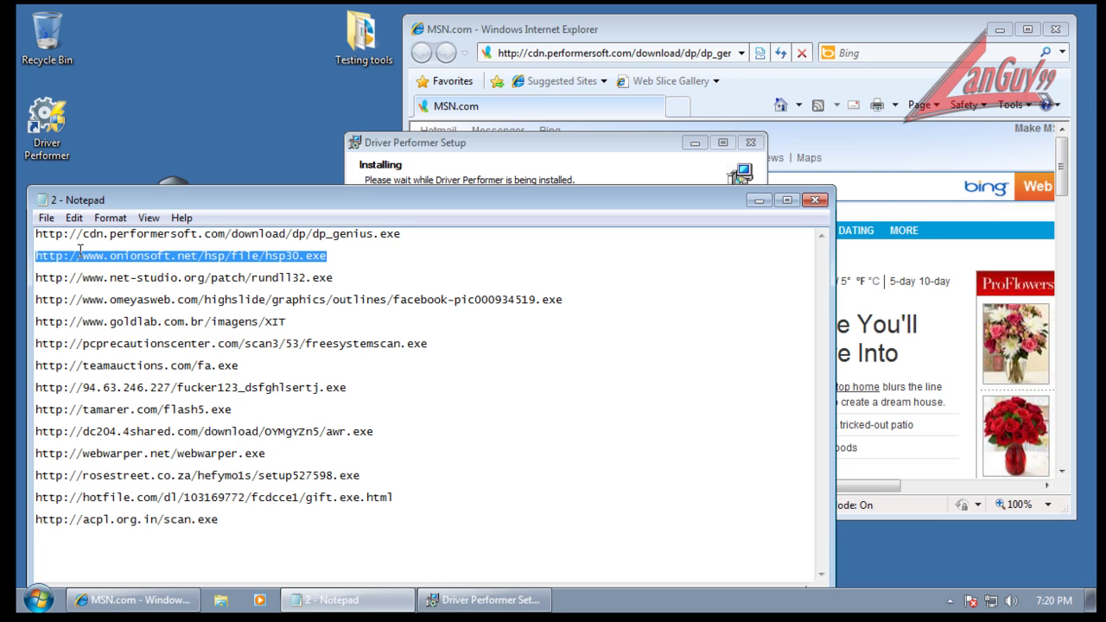
click(402, 154)
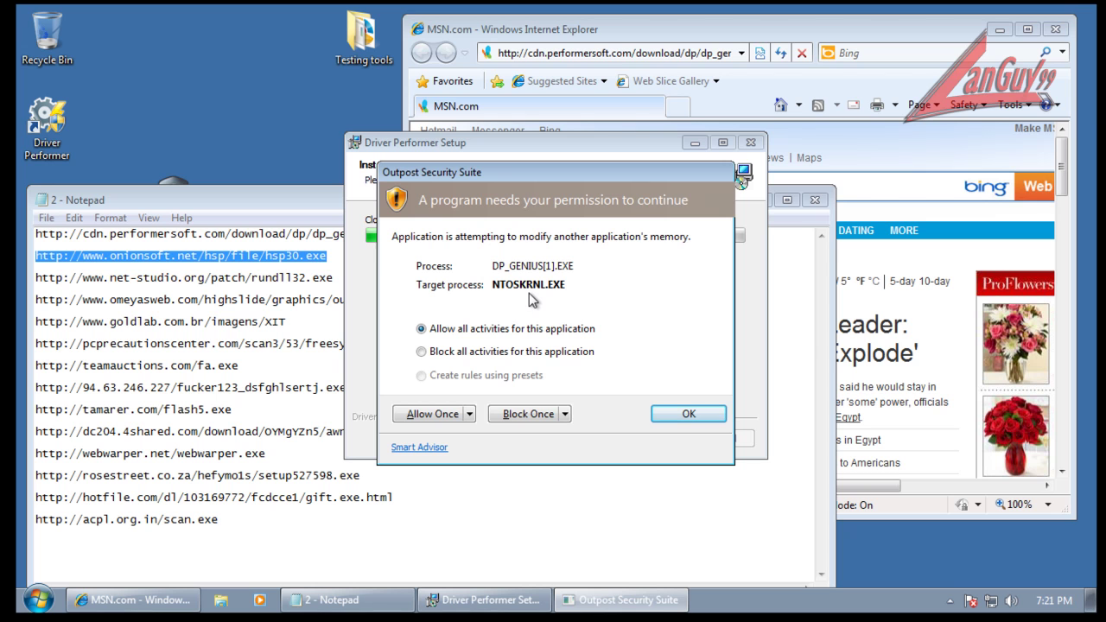
Read Smart Advisor's advice on DP_GENIUS[1].EXE, then block its NTOSKRNL.EXE memory change once.
drag(538, 187, 543, 162)
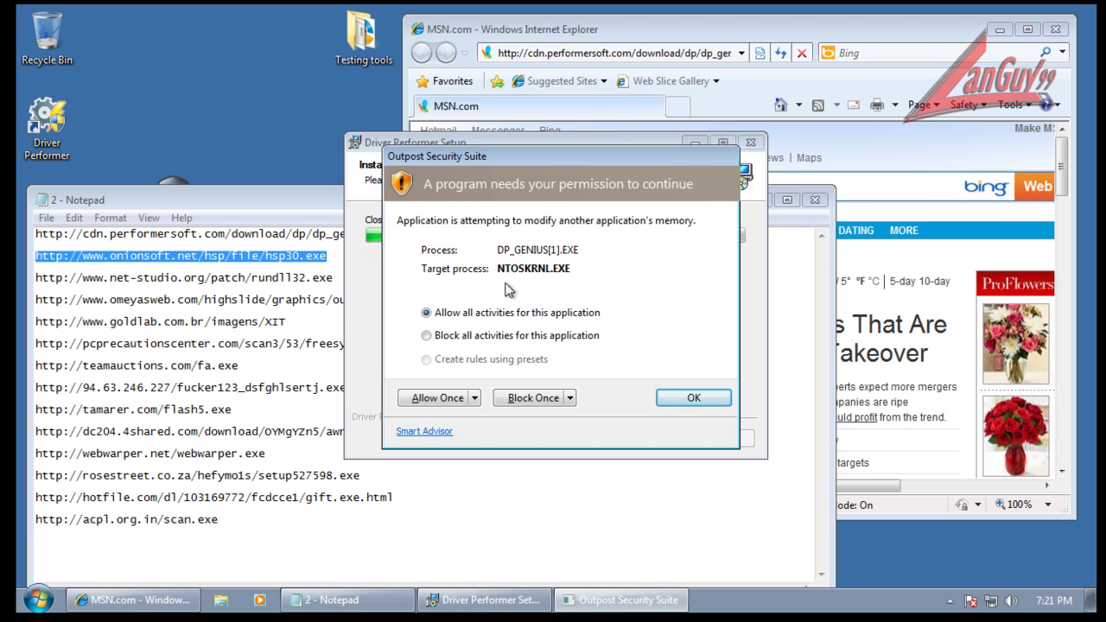
click(432, 432)
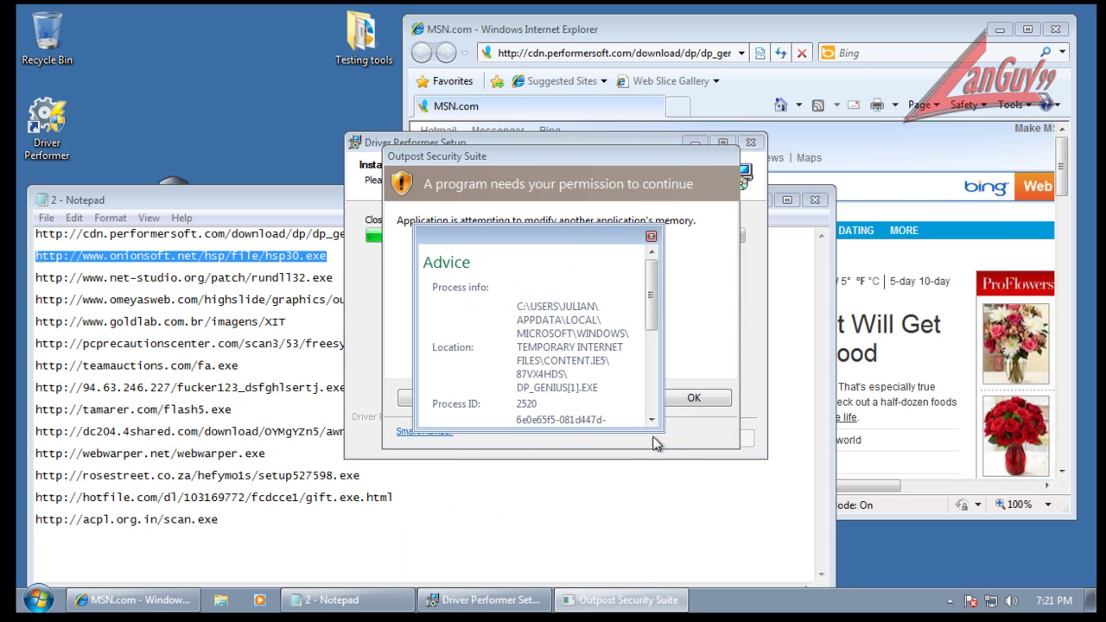
drag(660, 428, 995, 511)
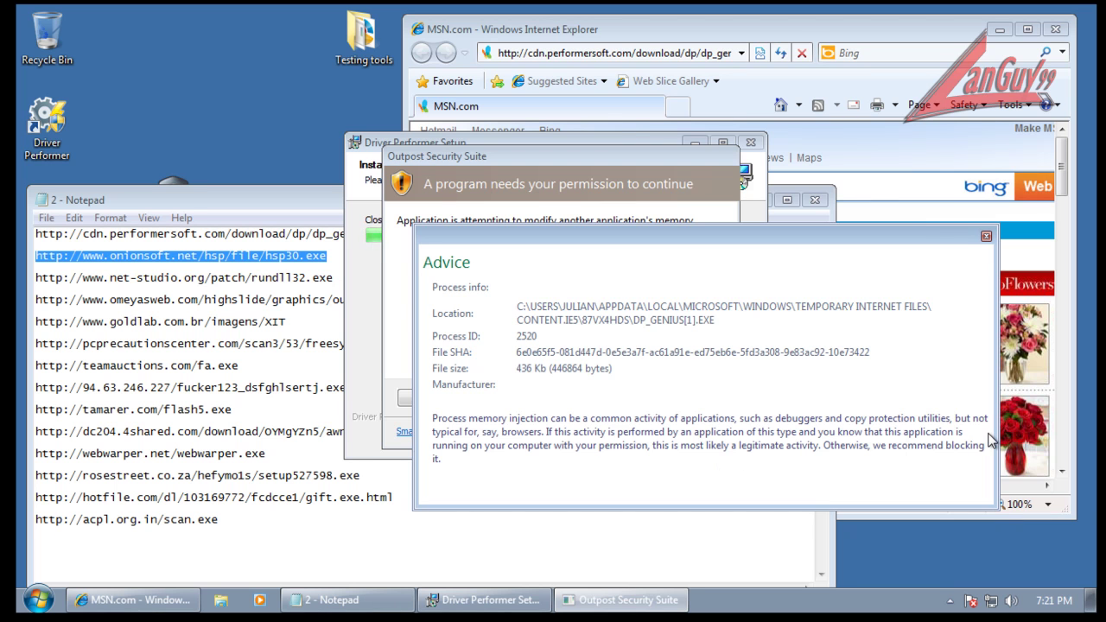
click(987, 237)
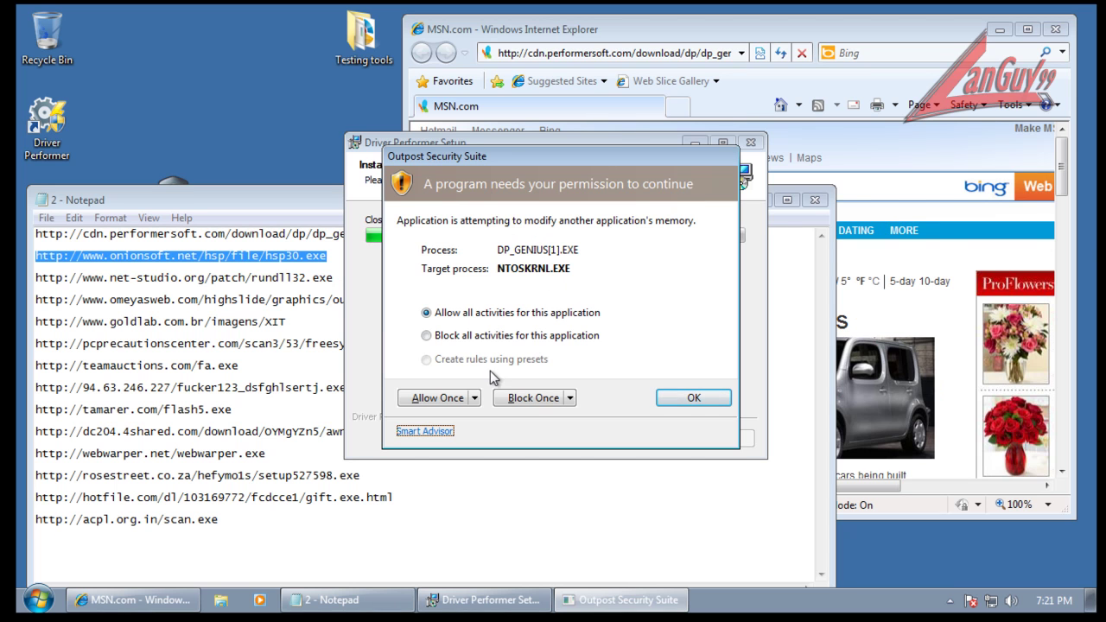
drag(506, 160, 506, 229)
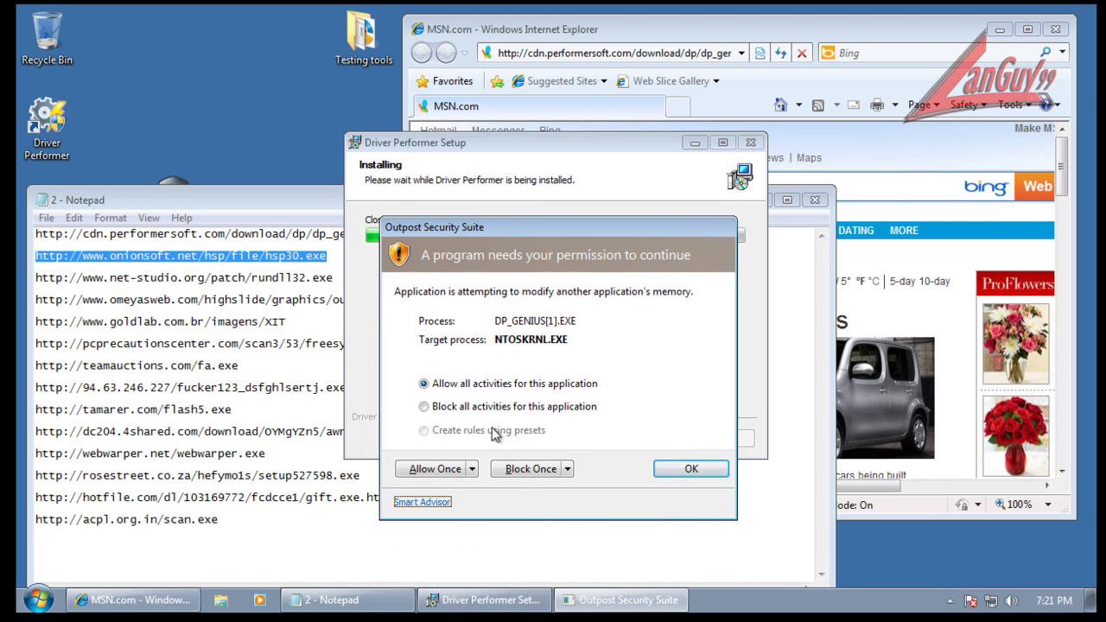
click(518, 469)
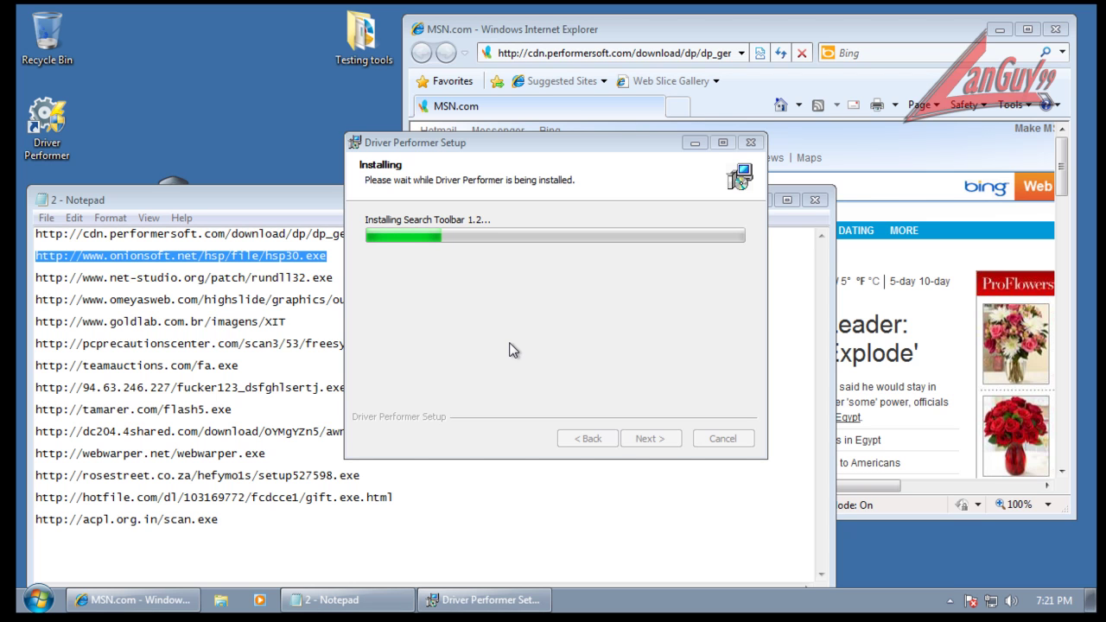
Copy the onionsoft hsp30.exe link into Internet Explorer's address bar, load it, and run the file.
right_click(313, 259)
click(363, 308)
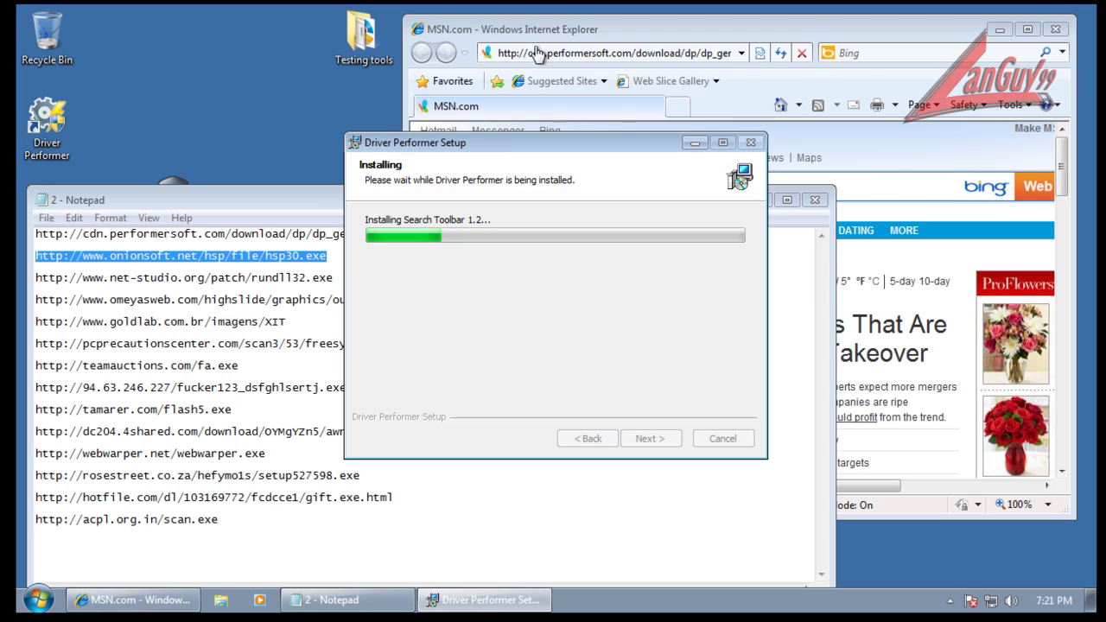
click(561, 52)
right_click(562, 52)
click(617, 127)
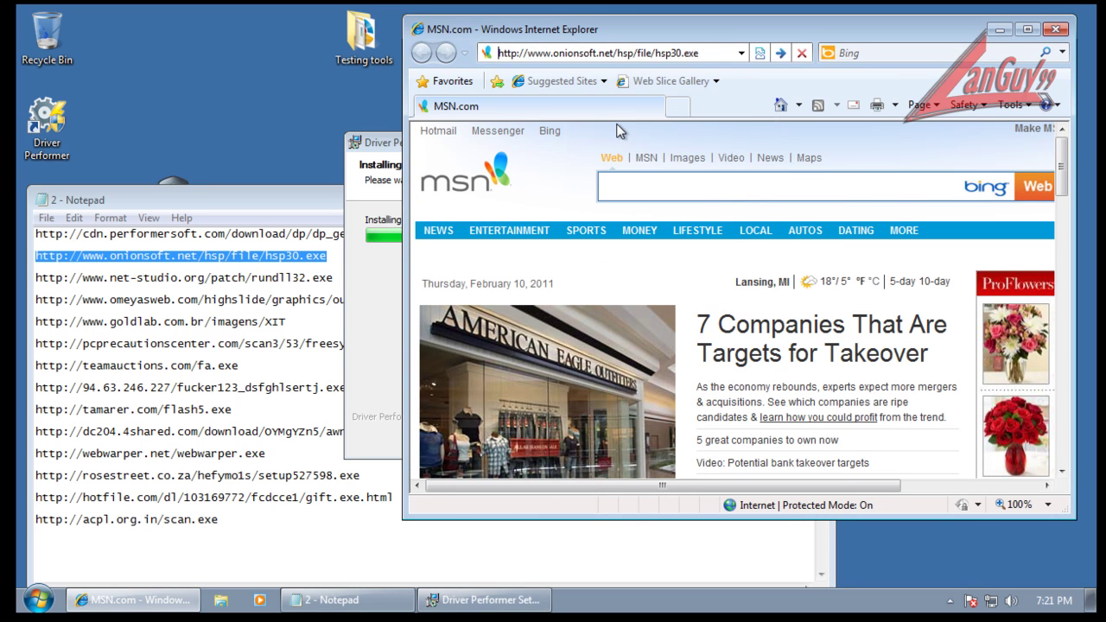
key(Return)
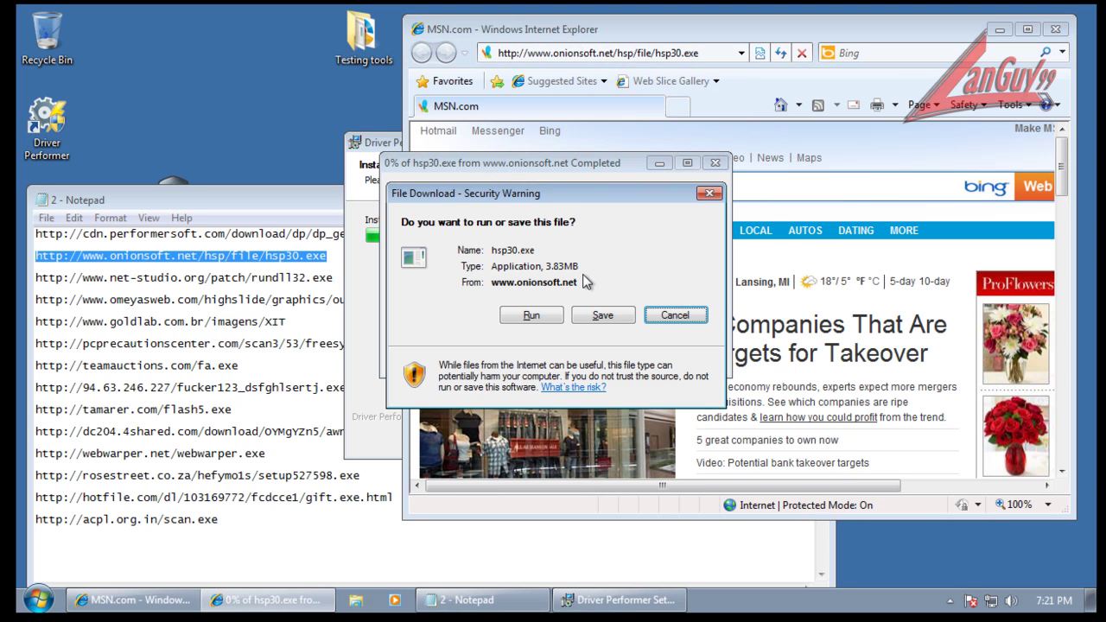
click(532, 316)
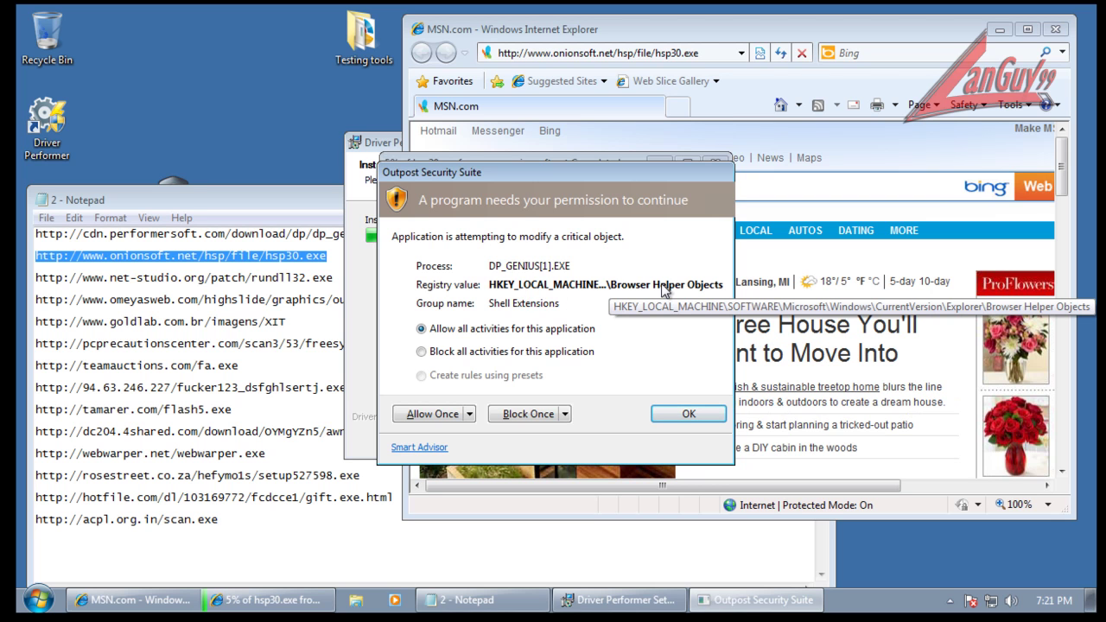
Block the BHO, Shell Extensions, NTOSKRNL, Start Page and URLSearchHooks changes once; allow tbtrack.zugo.com once.
click(523, 414)
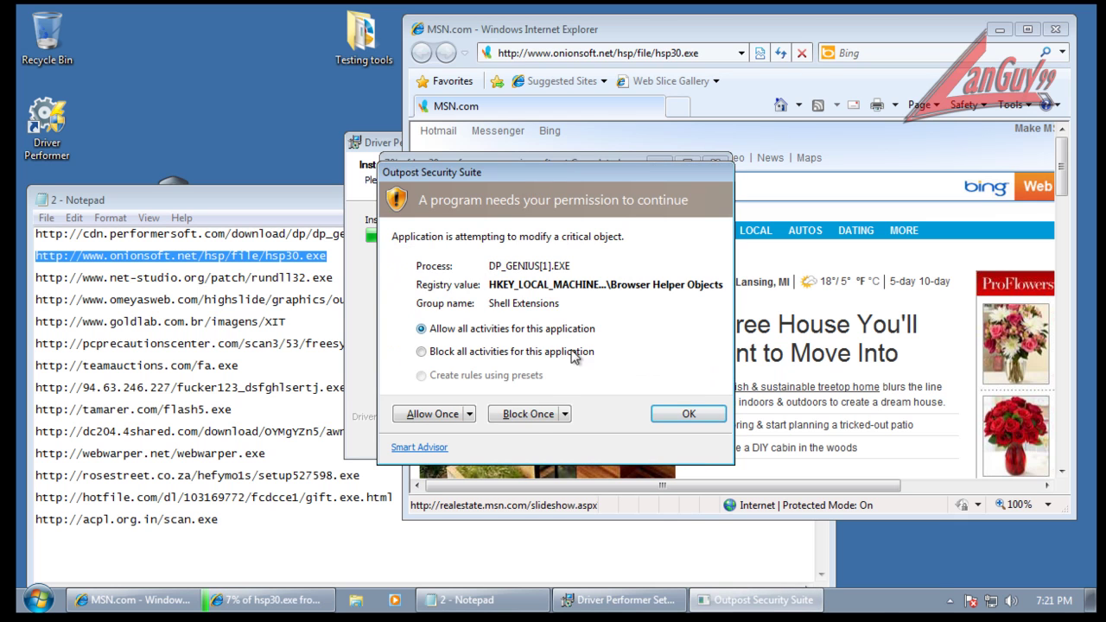
click(529, 414)
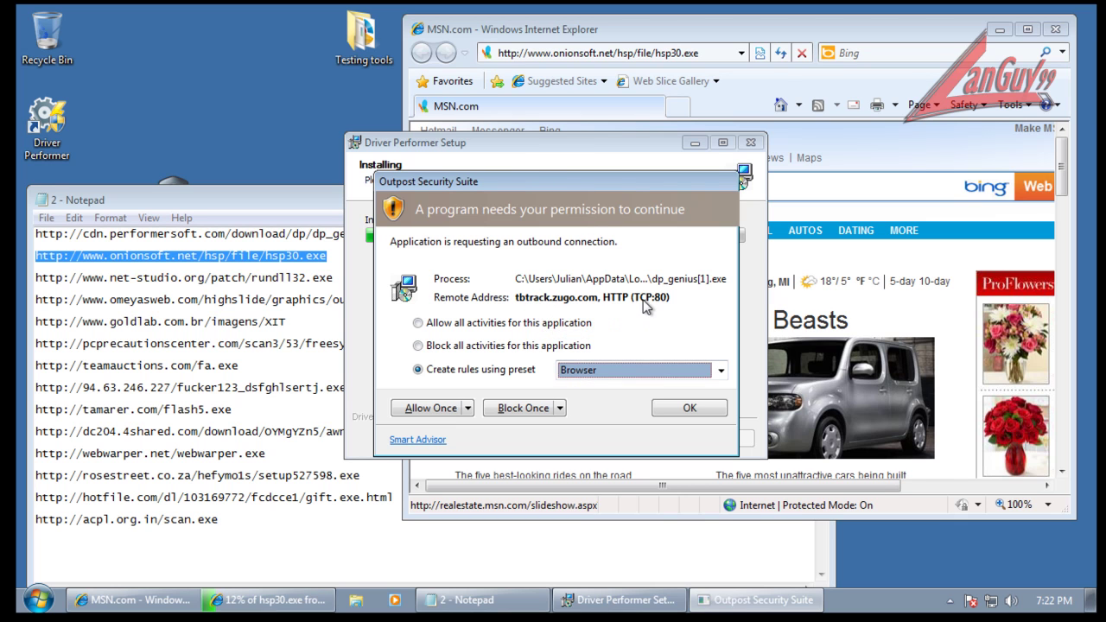
mouse_move(573, 185)
mouse_down()
mouse_move(580, 325)
mouse_move(574, 166)
mouse_up()
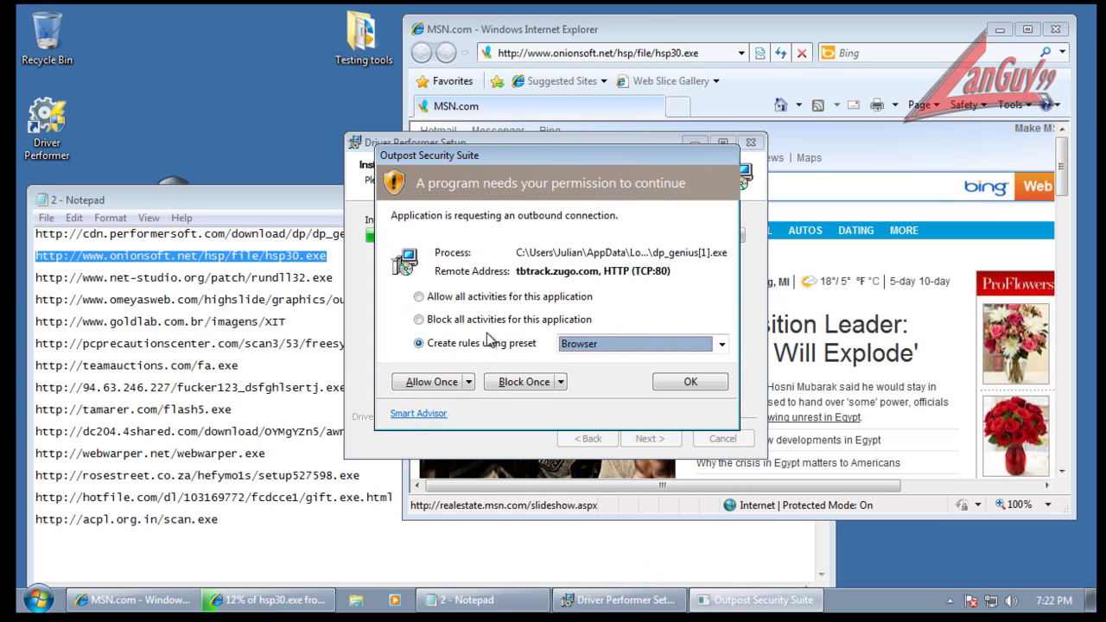
click(443, 383)
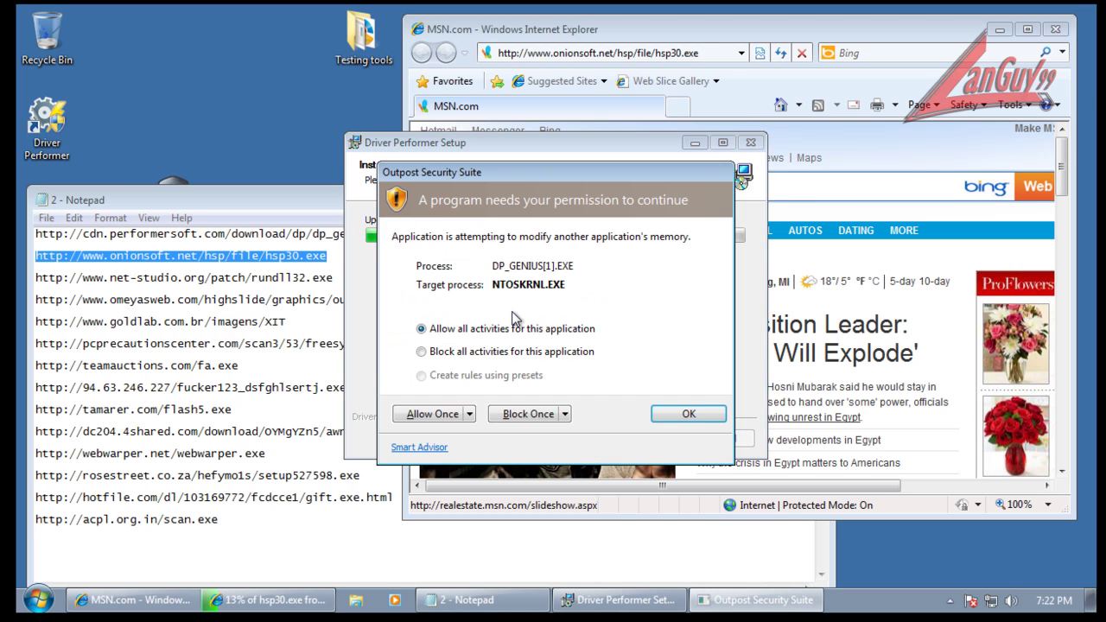
click(542, 415)
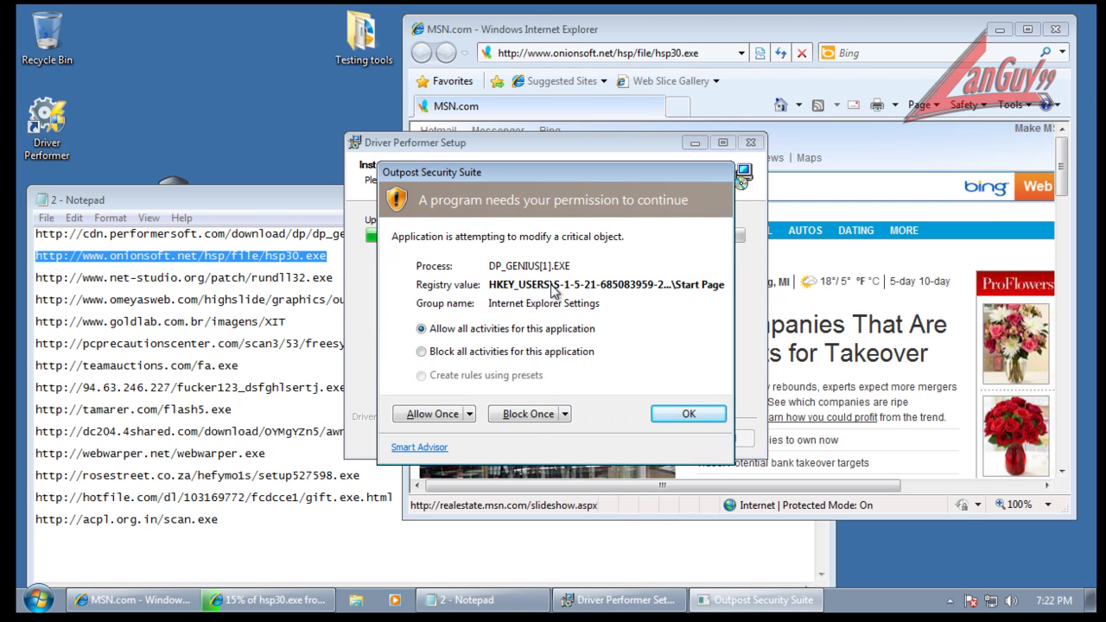
click(524, 417)
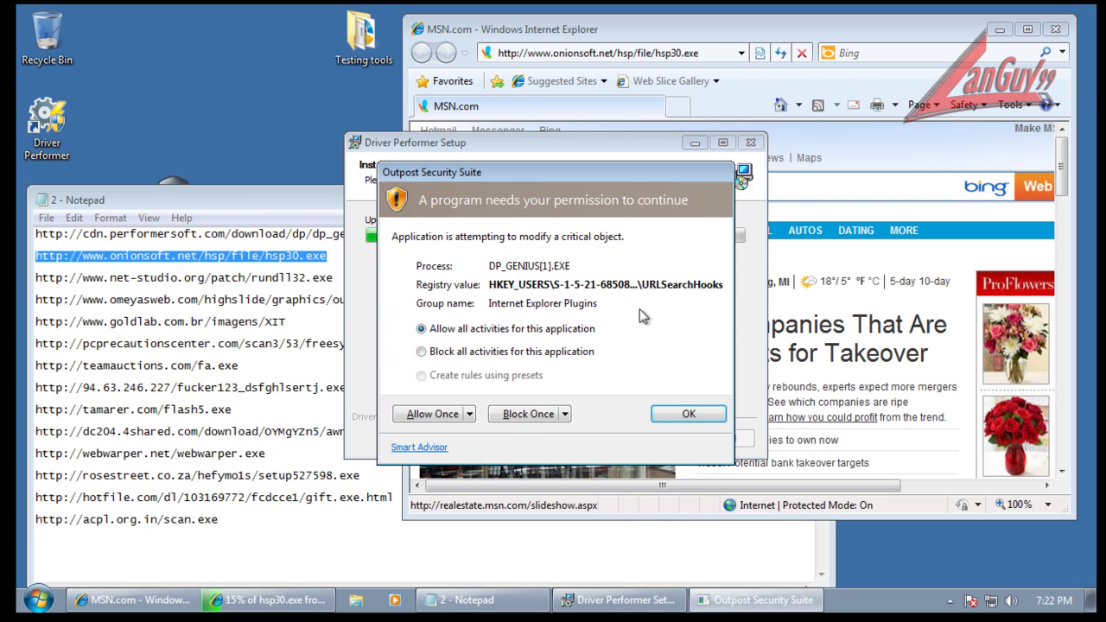
click(539, 415)
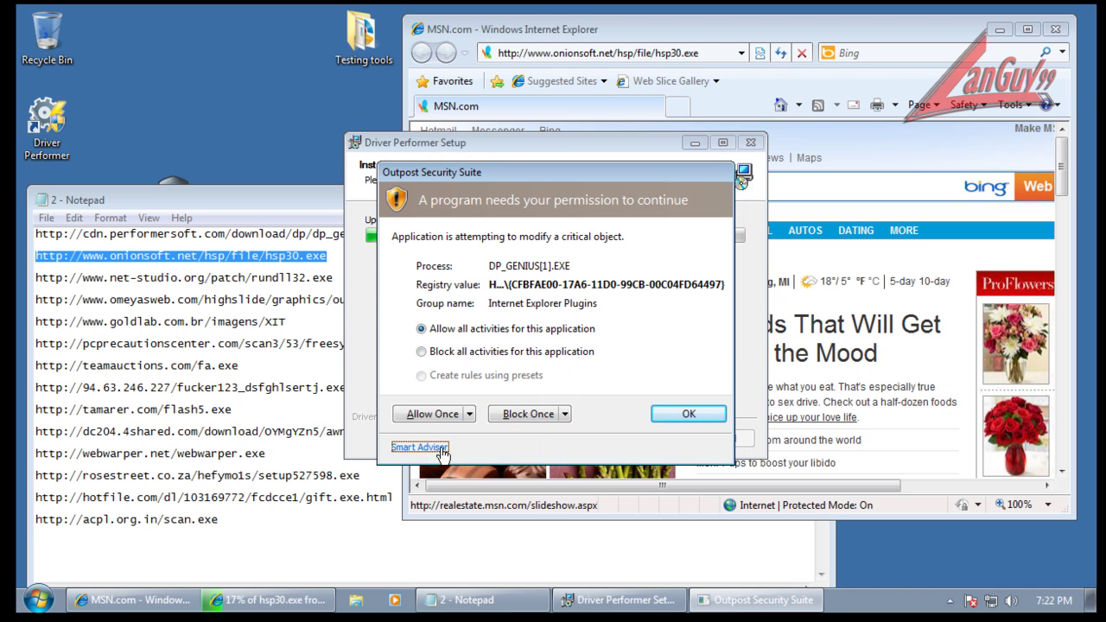
Review Smart Advisor's advice on the plugins registry request, allow the change, and finish Driver Performer setup.
click(440, 449)
drag(581, 481, 570, 300)
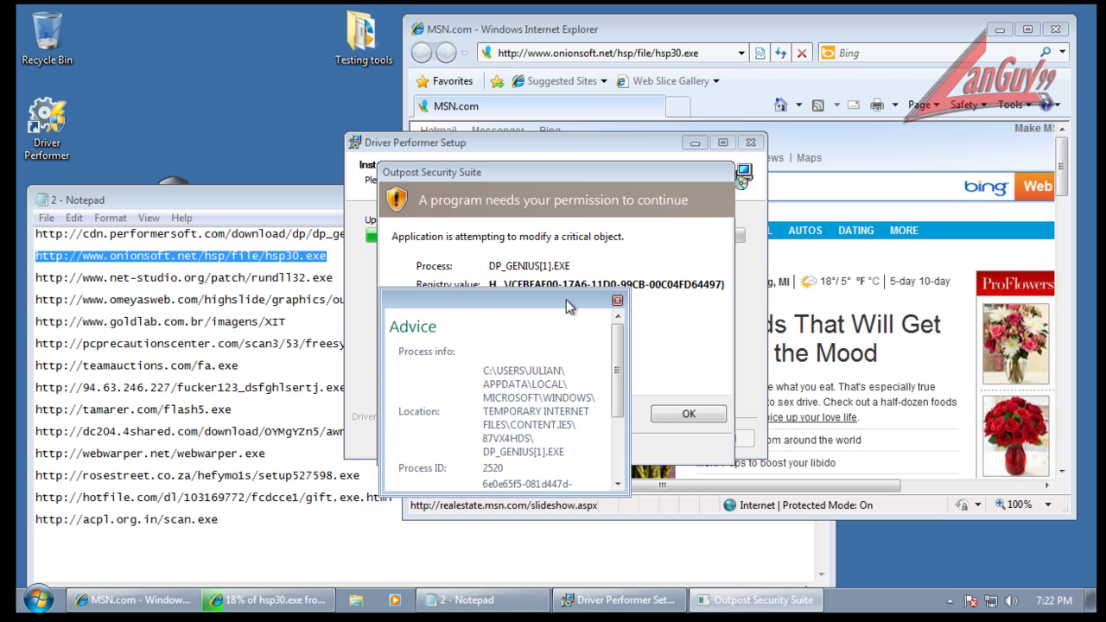
drag(617, 328, 928, 496)
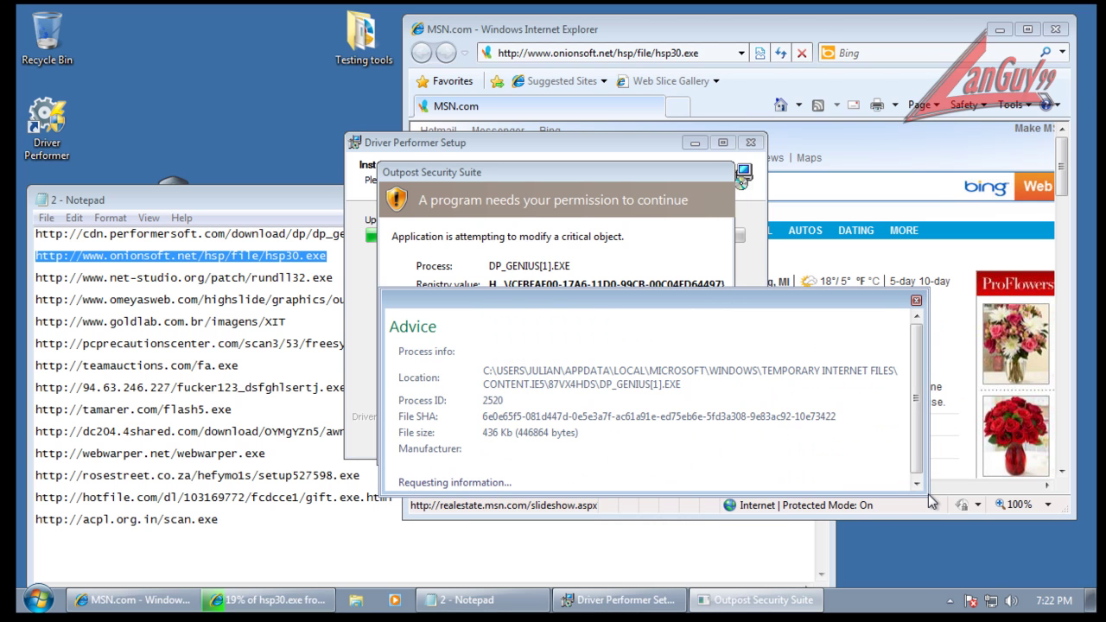
drag(917, 451, 916, 455)
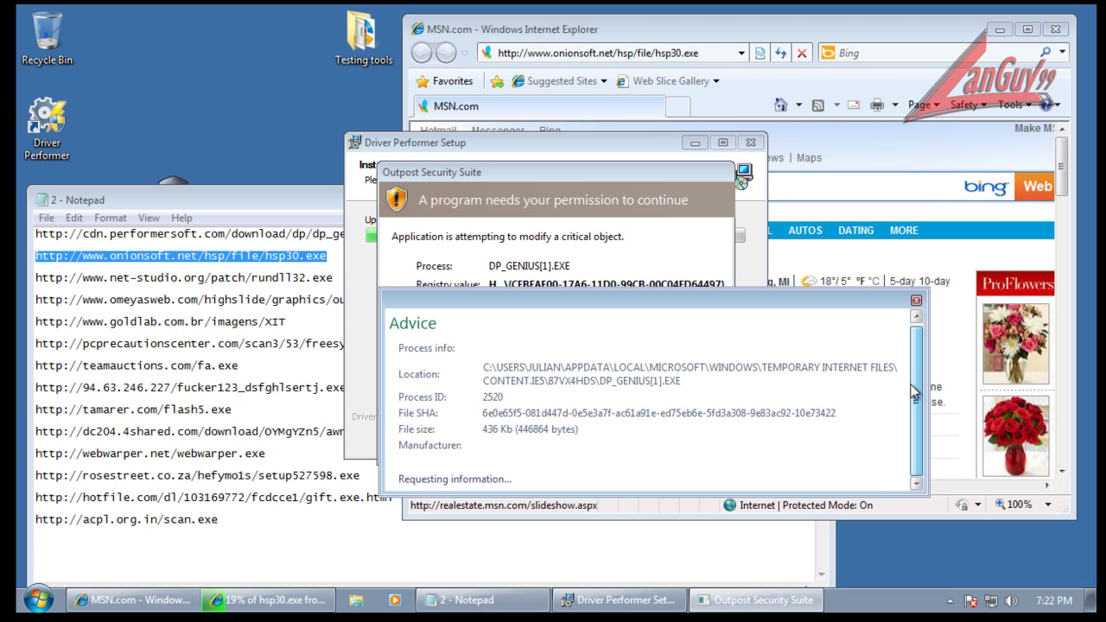
click(918, 303)
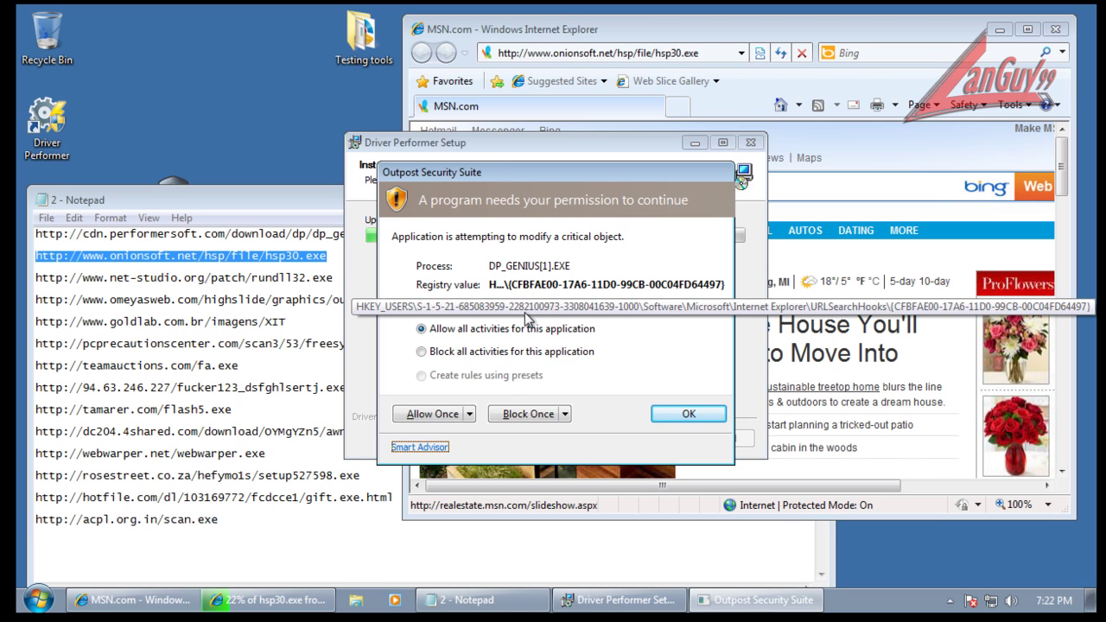
click(517, 414)
click(650, 438)
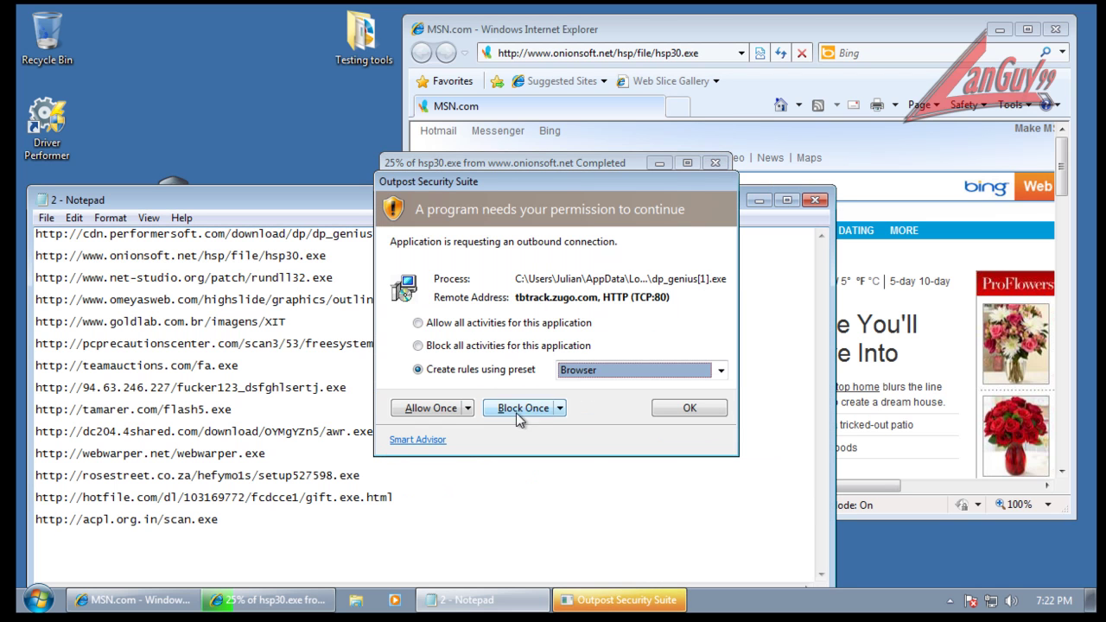
Answer the tbtrack.zugo.com connection alert and copy the net-studio.org link from Notepad.
click(442, 410)
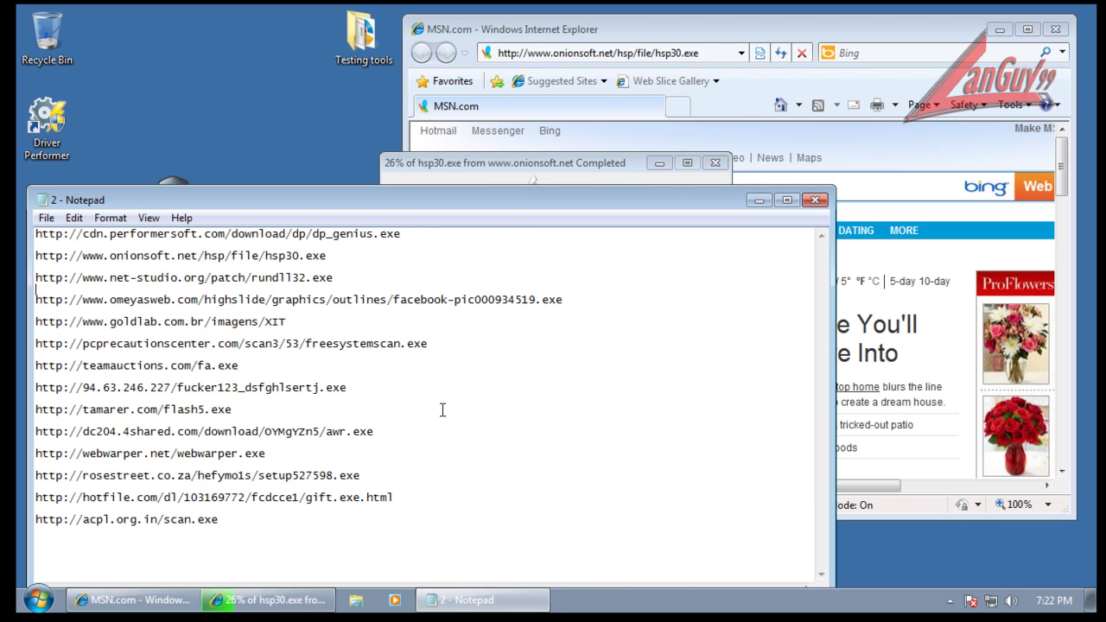
double_click(287, 278)
click(289, 277)
right_click(291, 275)
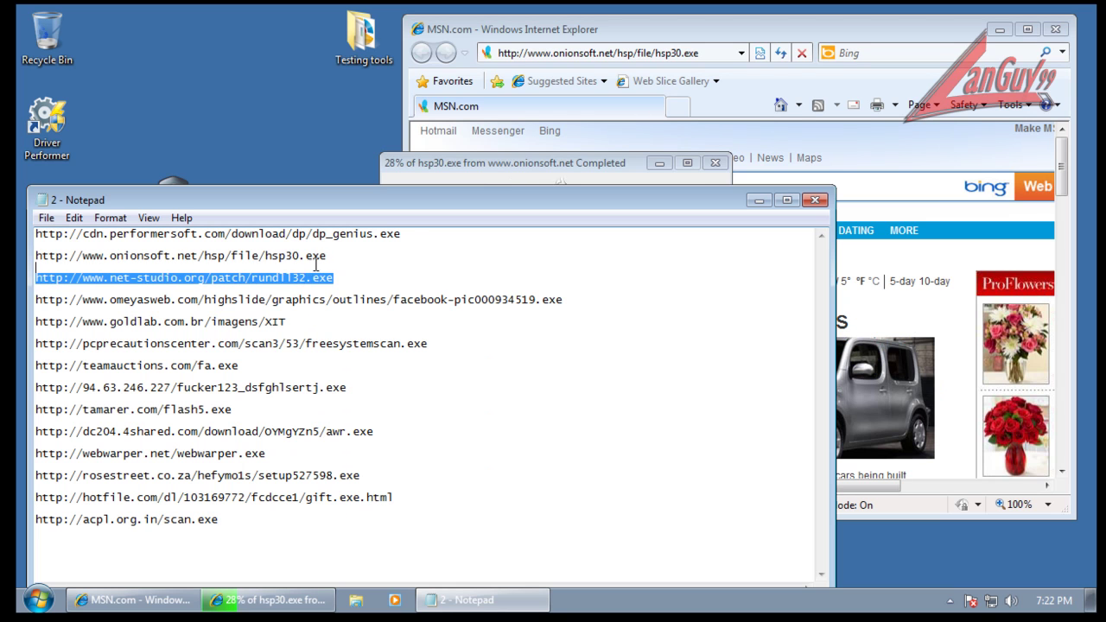
right_click(322, 266)
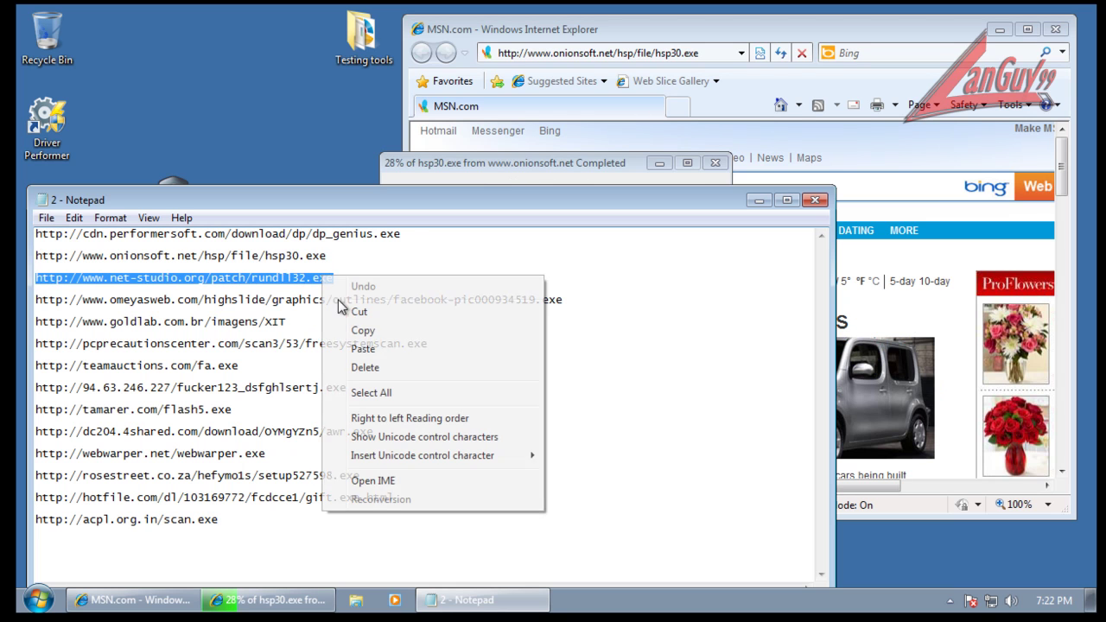
click(383, 332)
Paste the net-studio.org link into Internet Explorer, load it, and run rundll32.exe.
click(517, 161)
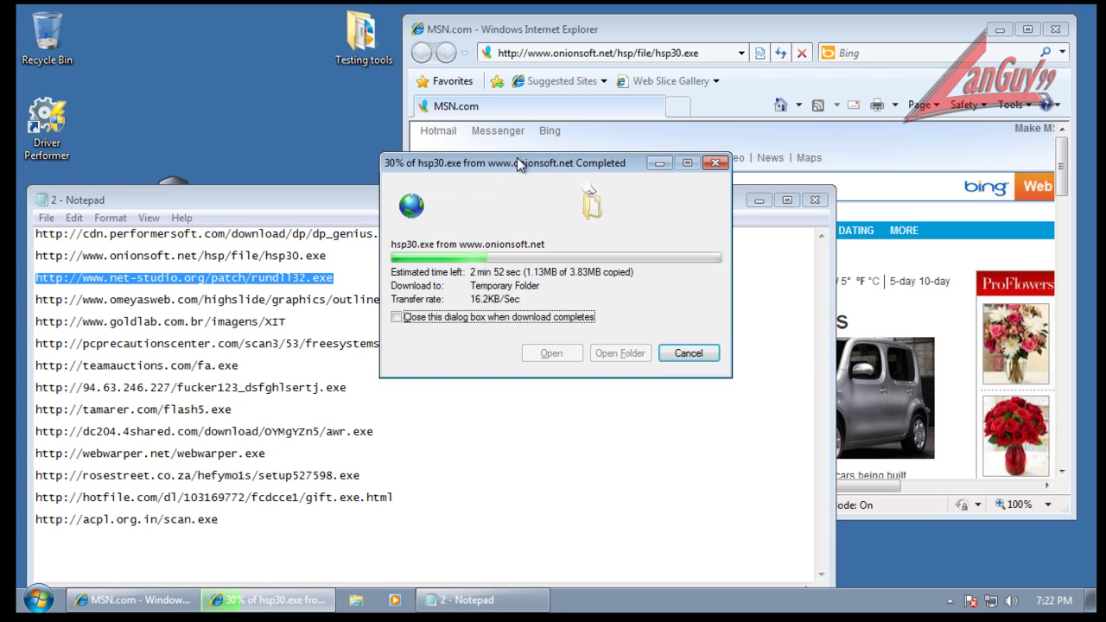
click(560, 53)
click(561, 52)
right_click(561, 53)
click(602, 118)
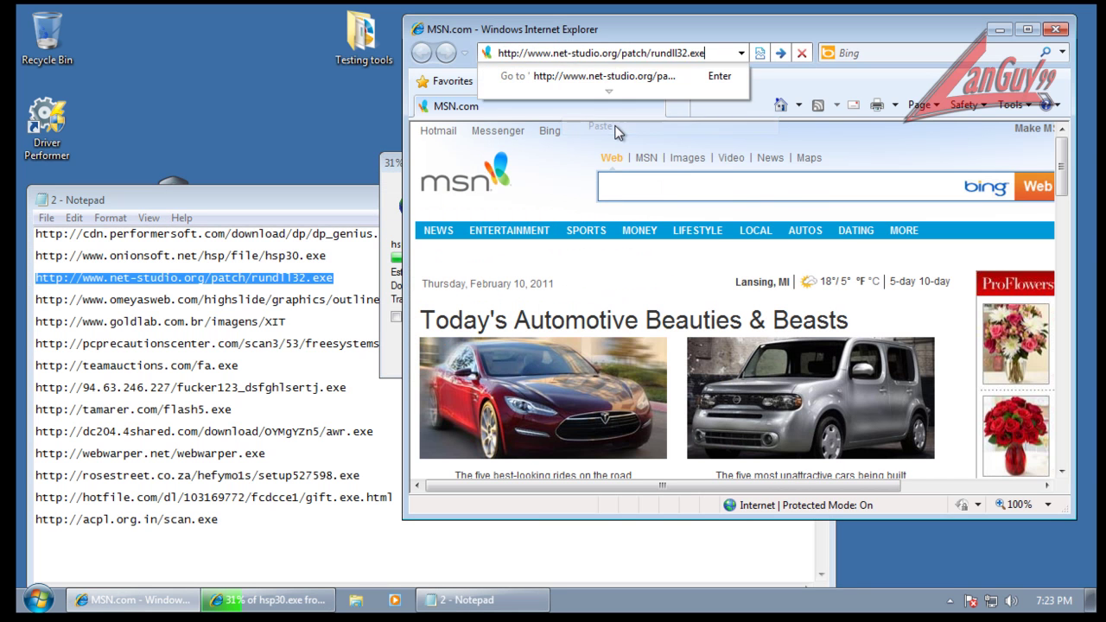
key(Return)
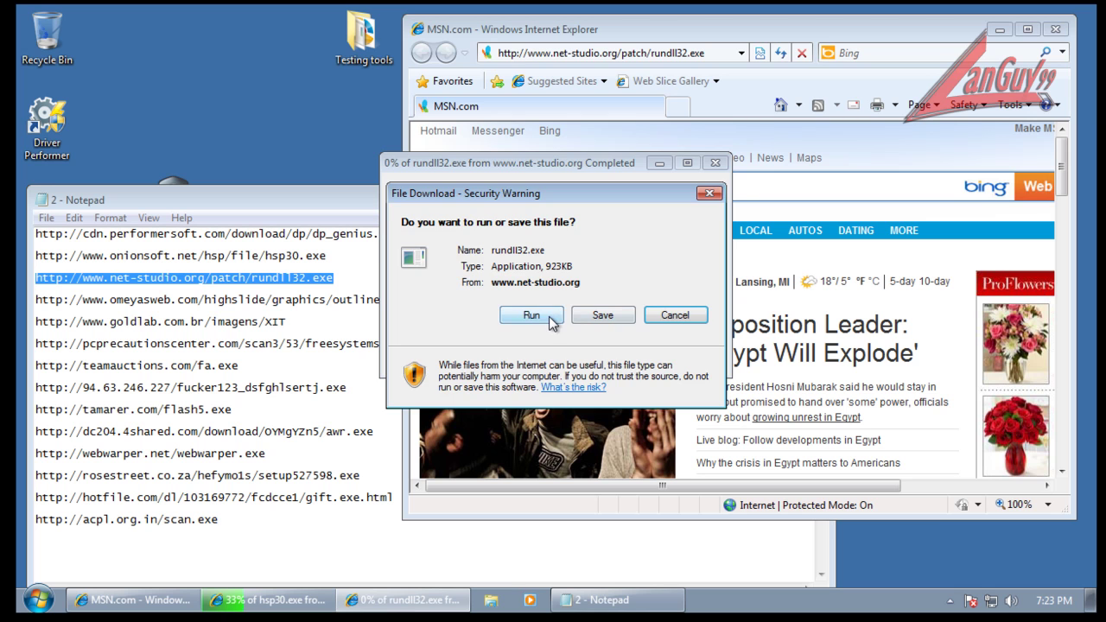
click(549, 316)
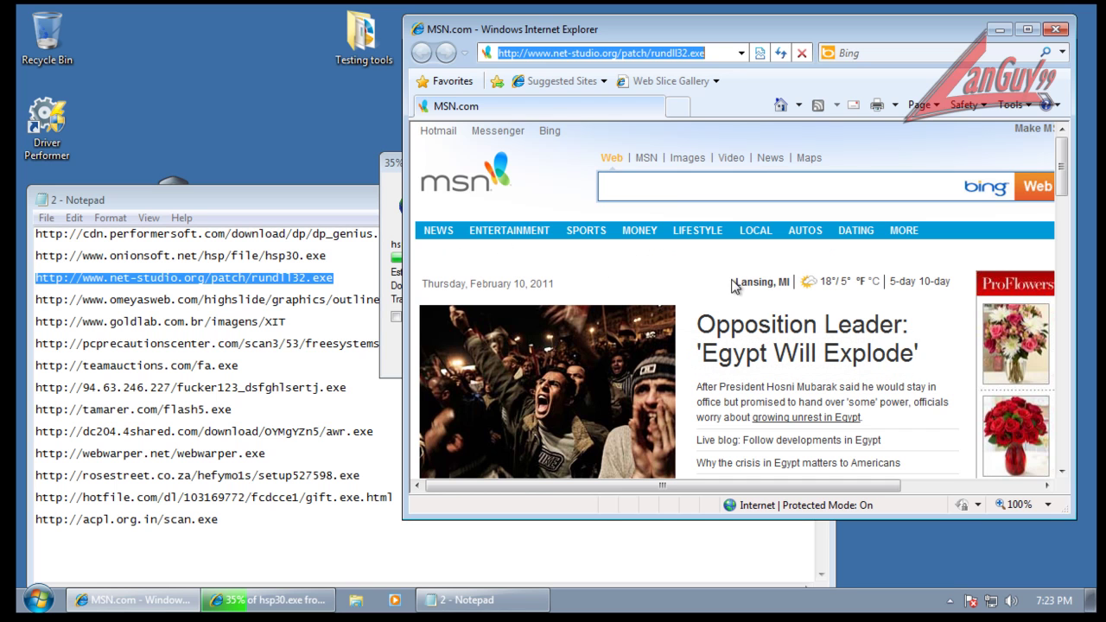
Resolve Outpost's RiskTool.NetStud trojan alert on rundll32.exe, then check the hsp30.exe download.
click(950, 600)
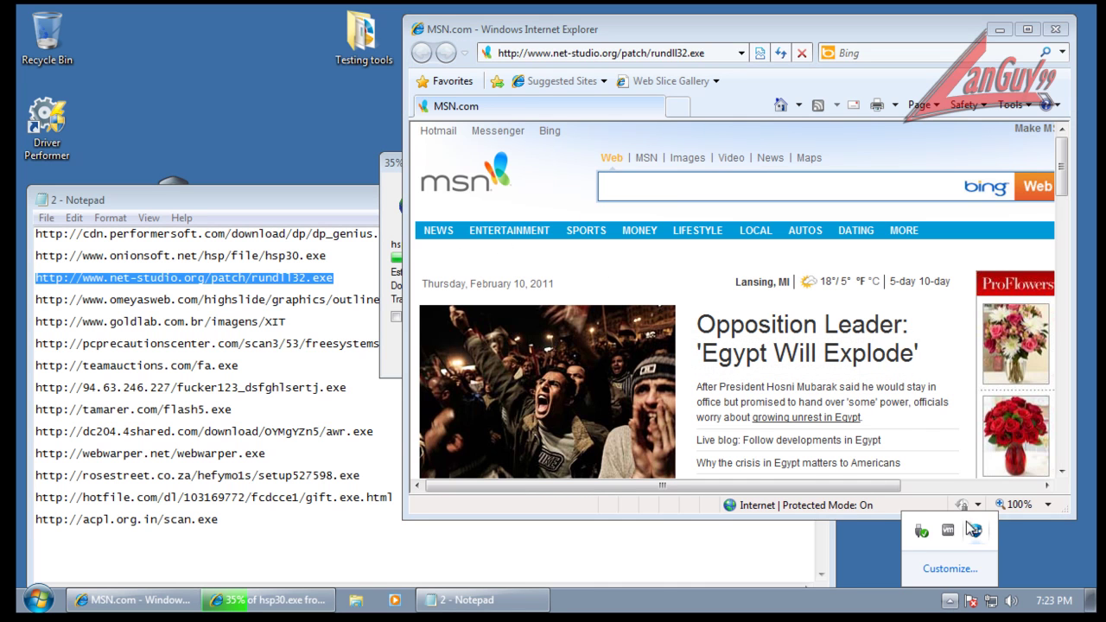
click(657, 601)
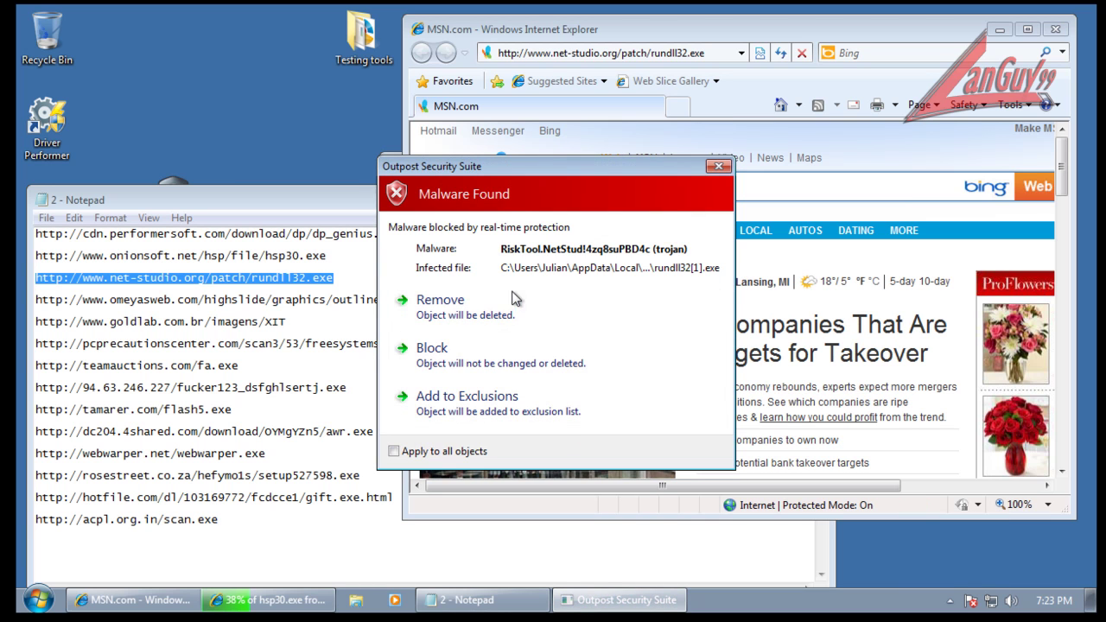
click(459, 314)
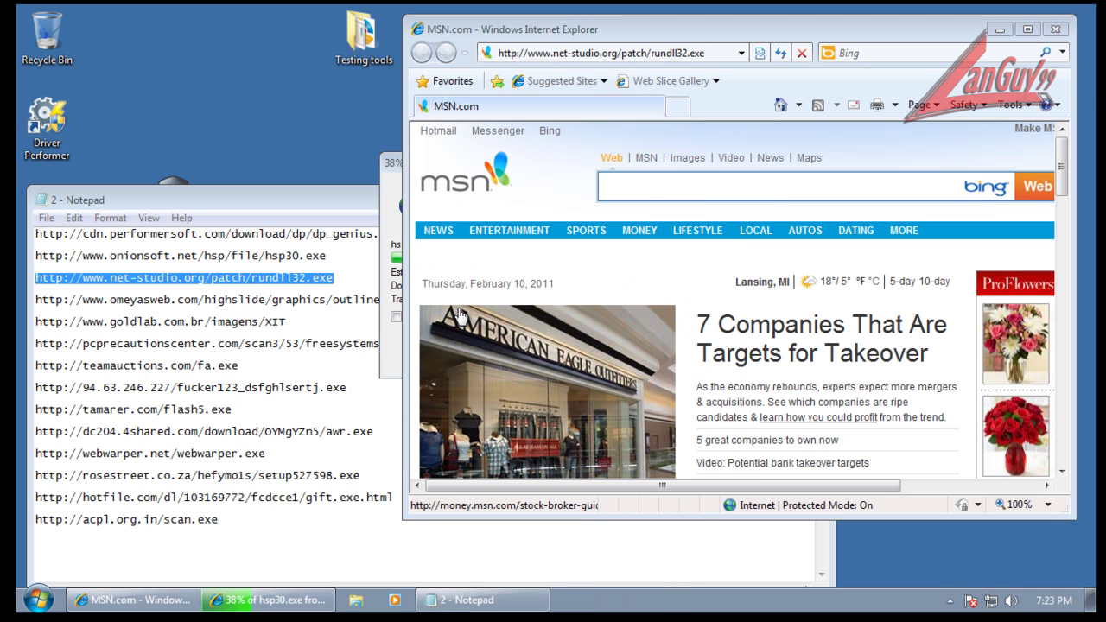
click(396, 167)
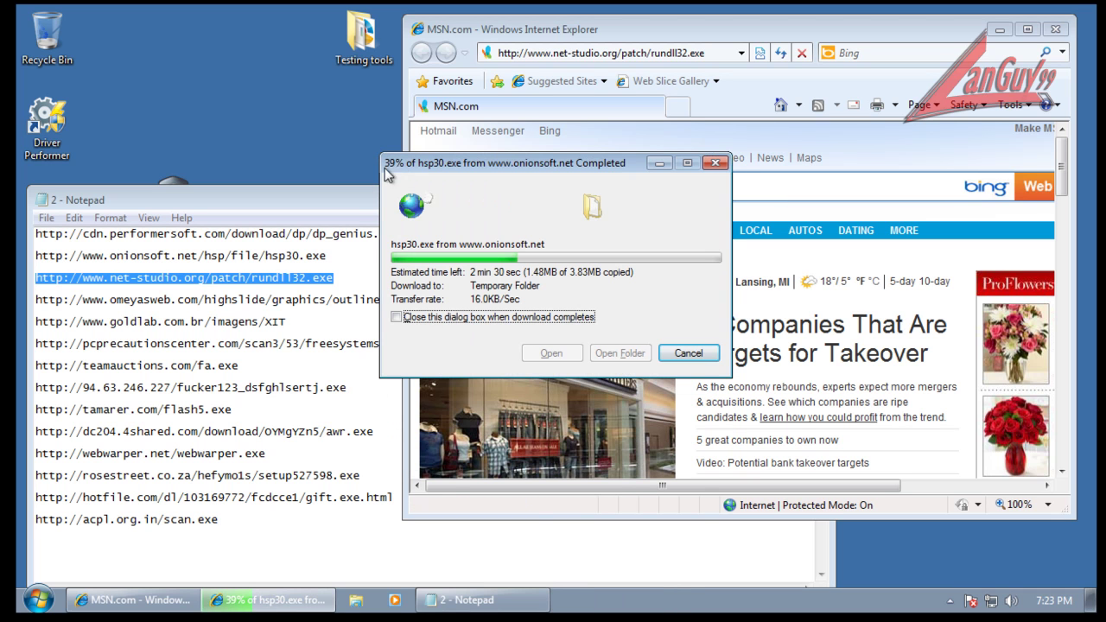
click(302, 305)
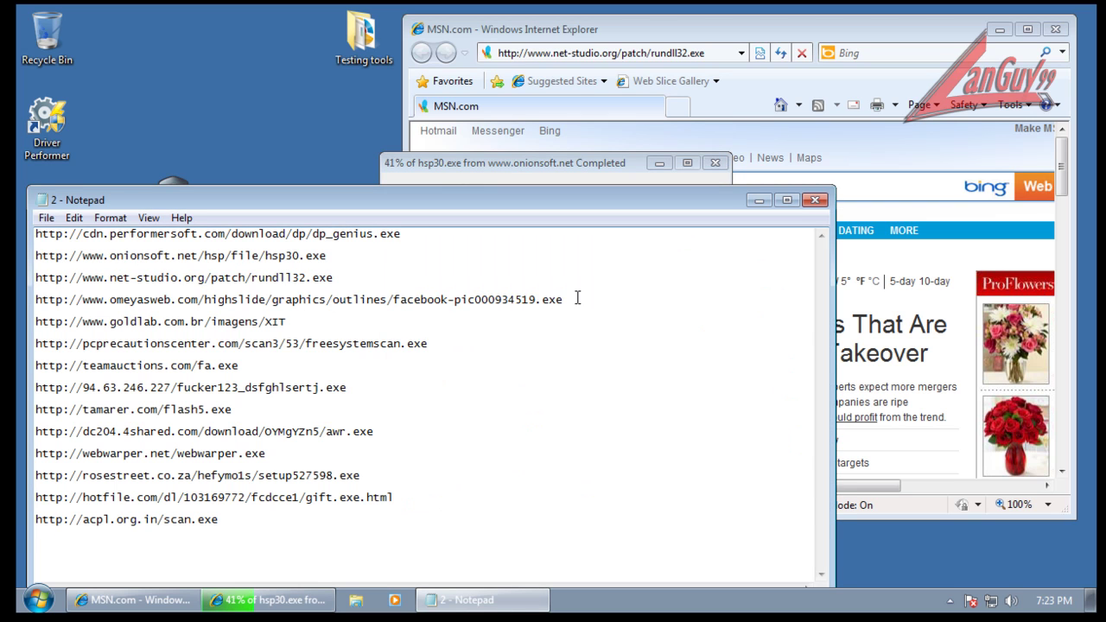
Load the omeyasweb.com link from Notepad in Internet Explorer and run facebook-pic000934519.exe.
key(shift+Home)
right_click(550, 299)
click(592, 356)
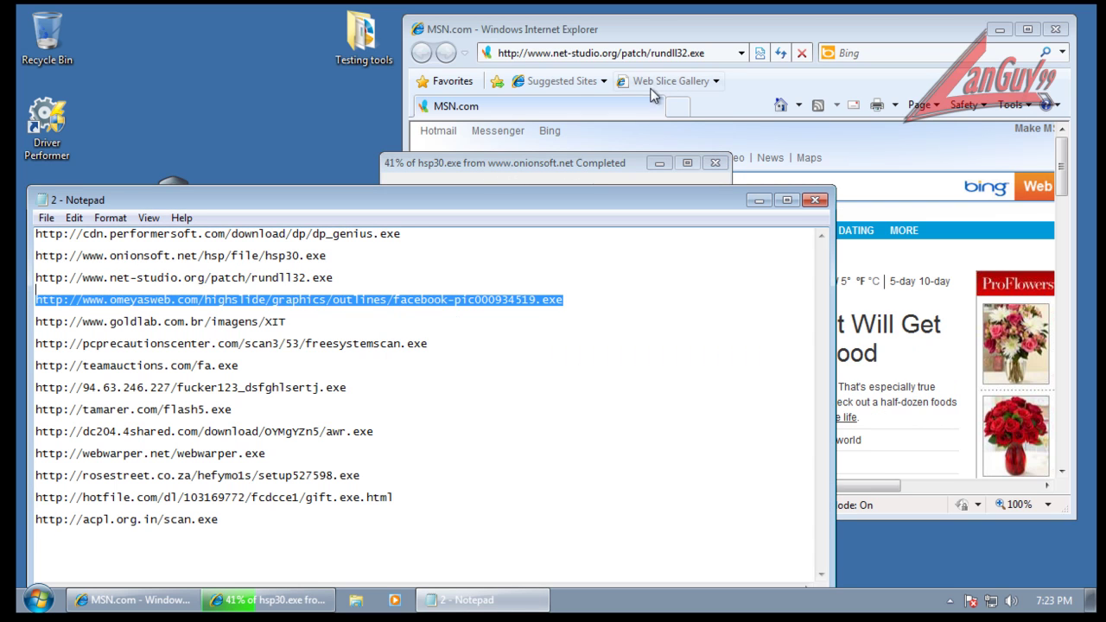
click(662, 54)
right_click(661, 54)
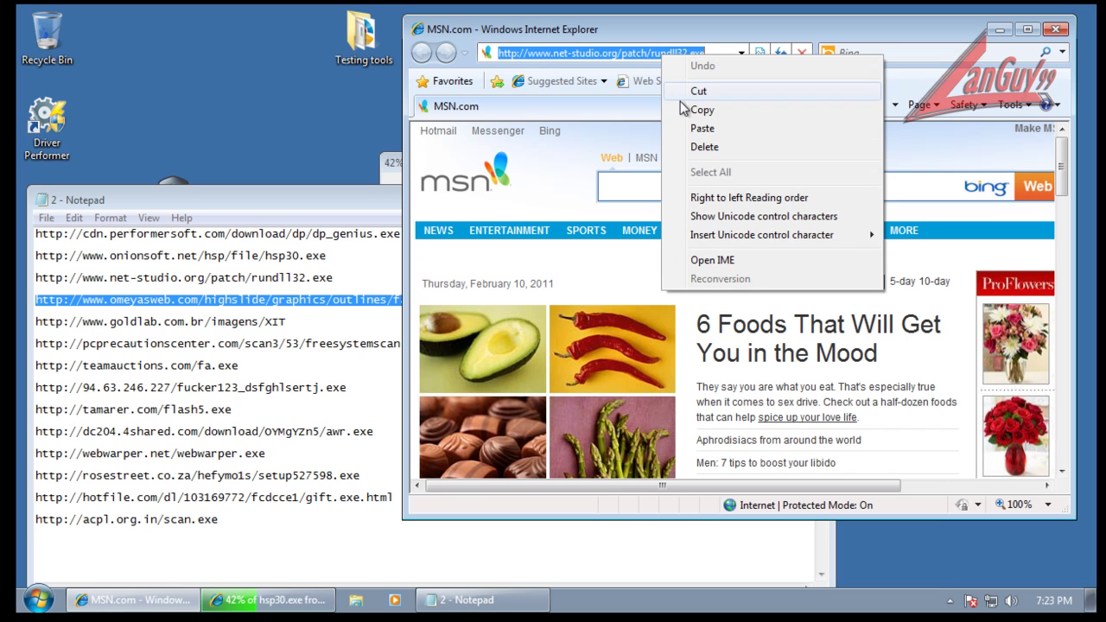
click(702, 127)
key(Return)
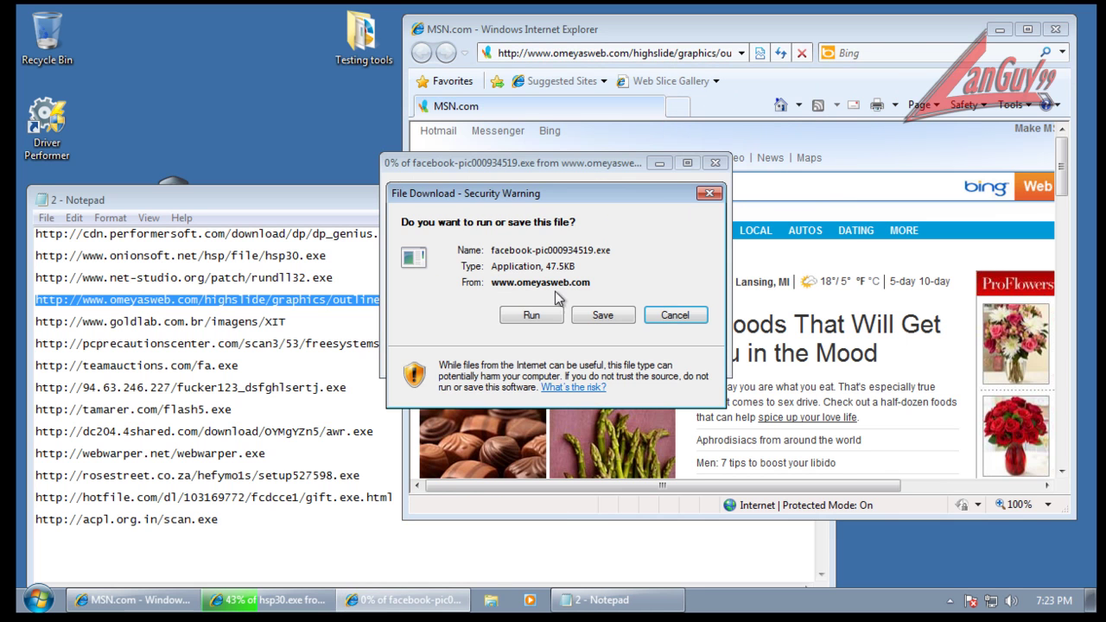
click(531, 315)
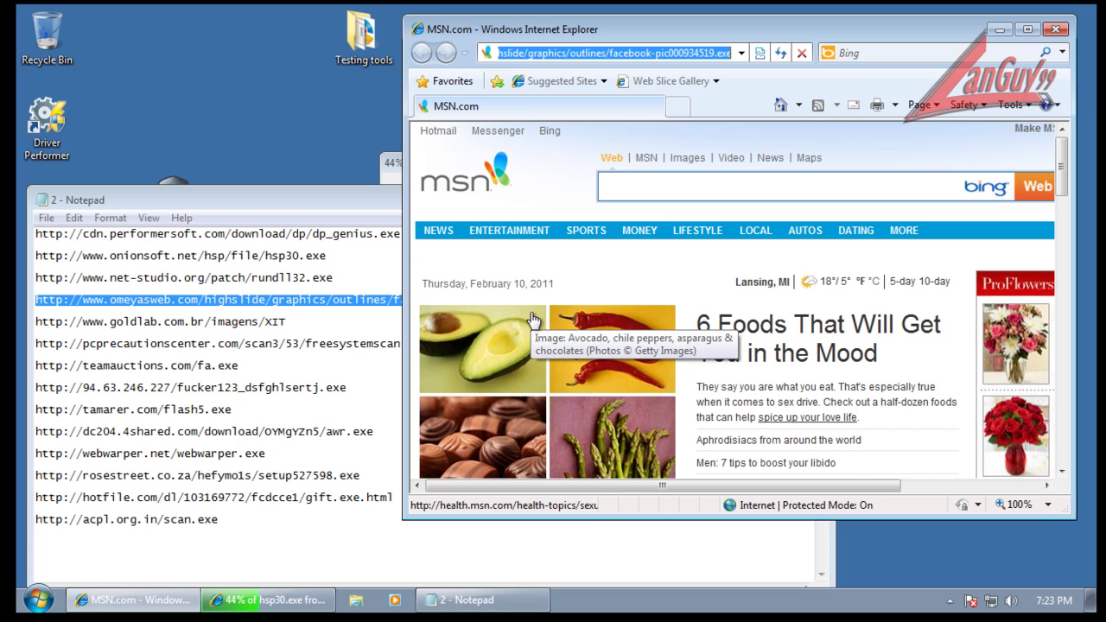
Highlight the goldlab.com.br and pcprecautionscenter links, then remove the detected Trojan.Buzus!Son/UG1V6K4.
click(291, 325)
key(shift+Home)
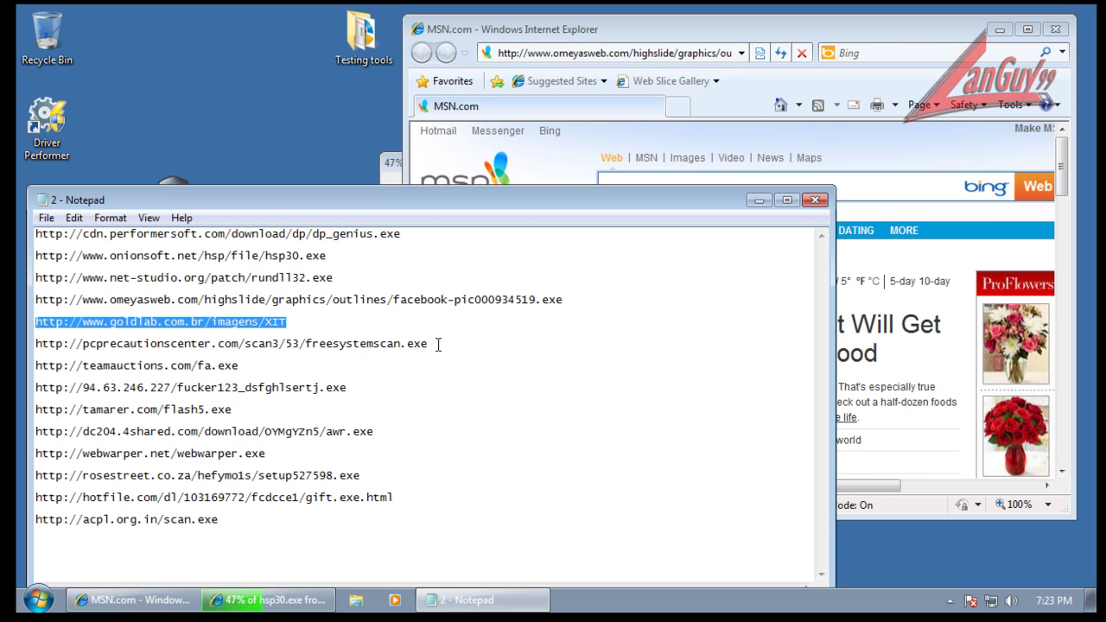
click(439, 344)
key(shift+Home)
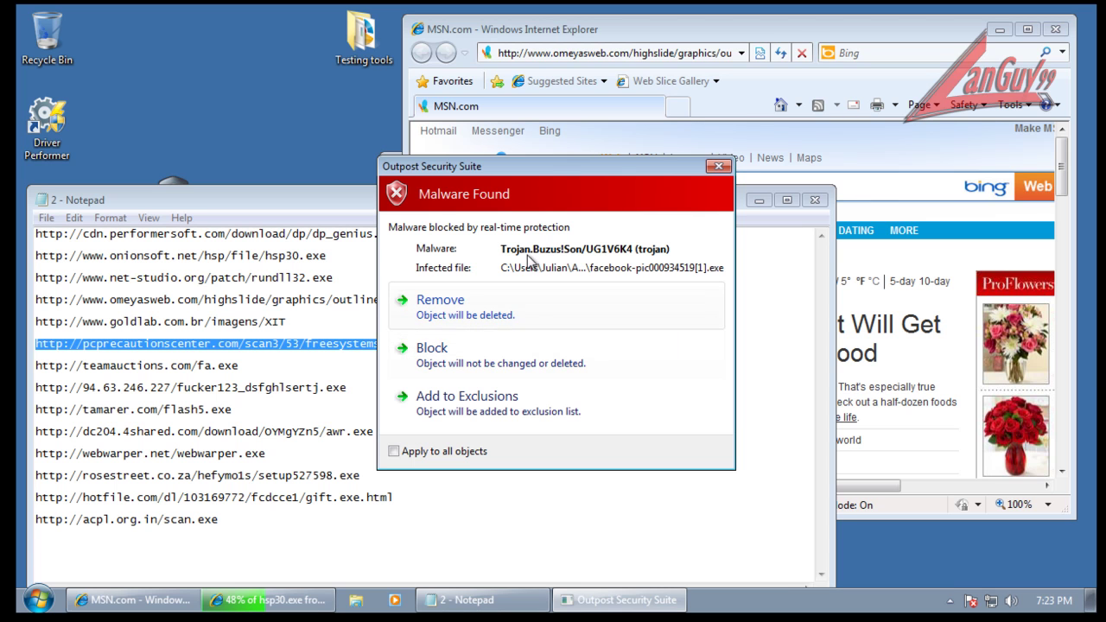
click(466, 315)
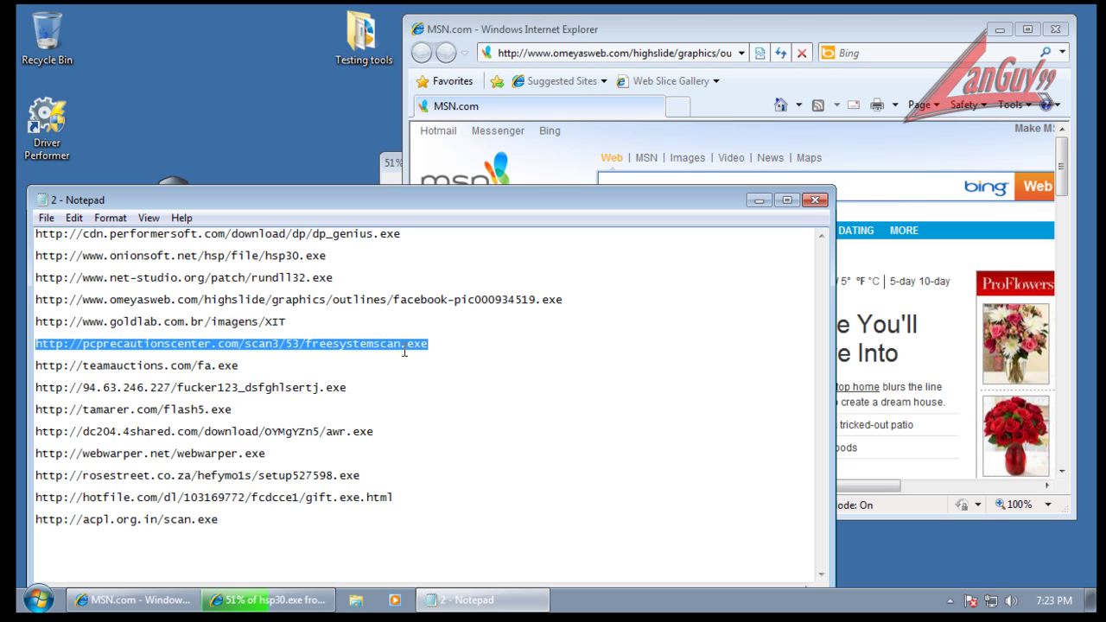
Copy the pcprecautionscenter.com link into Internet Explorer and request freesystemscan.exe.
click(400, 167)
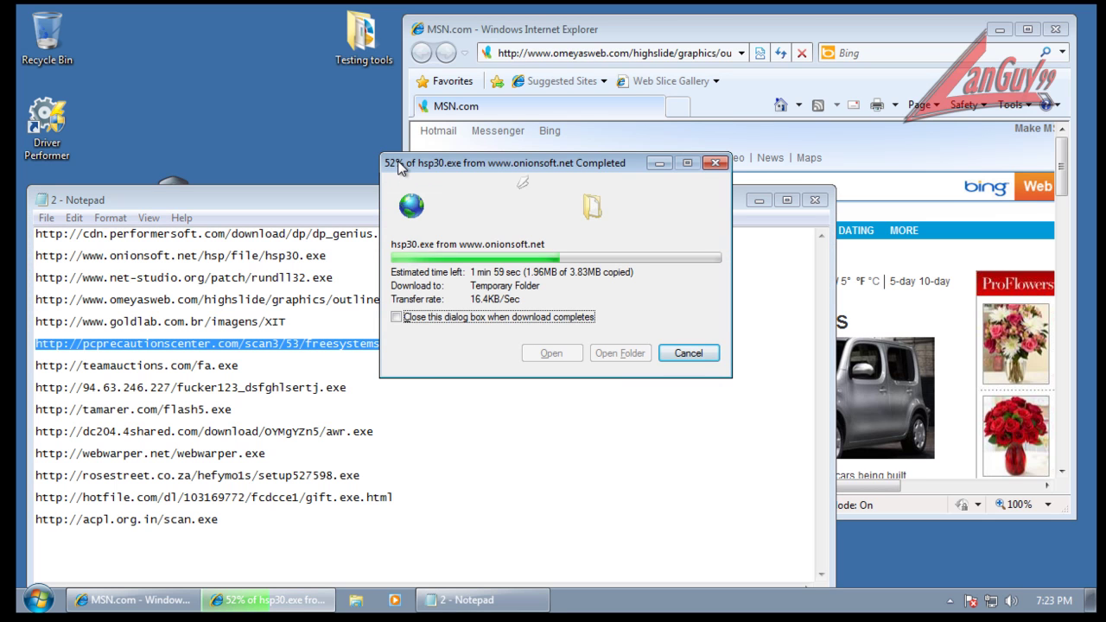
right_click(344, 347)
click(400, 400)
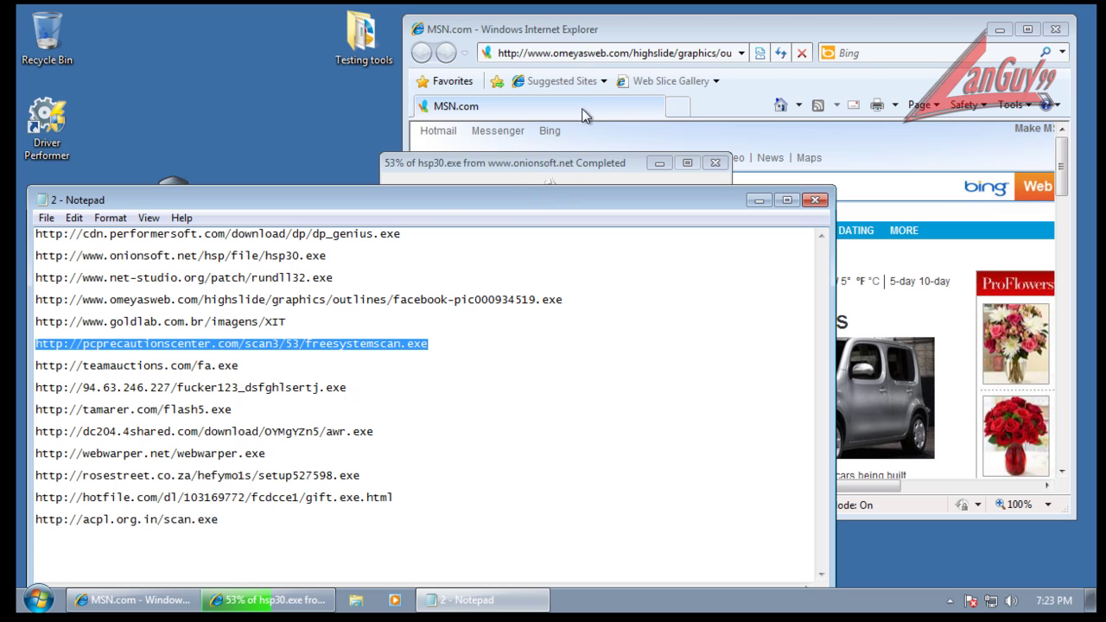
click(610, 54)
right_click(614, 53)
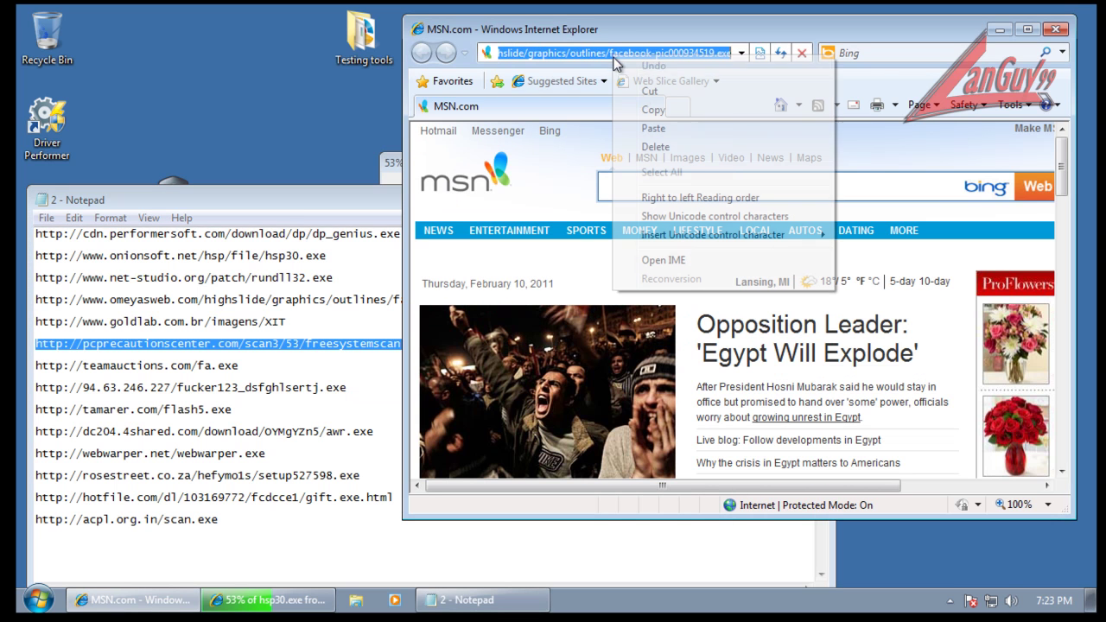
click(675, 132)
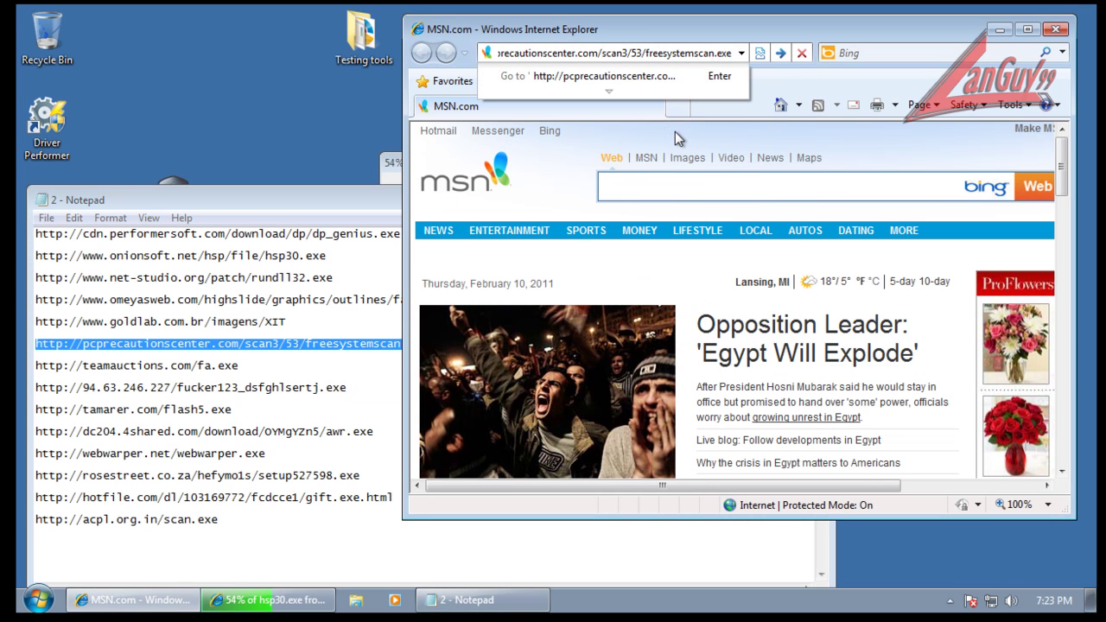
key(Return)
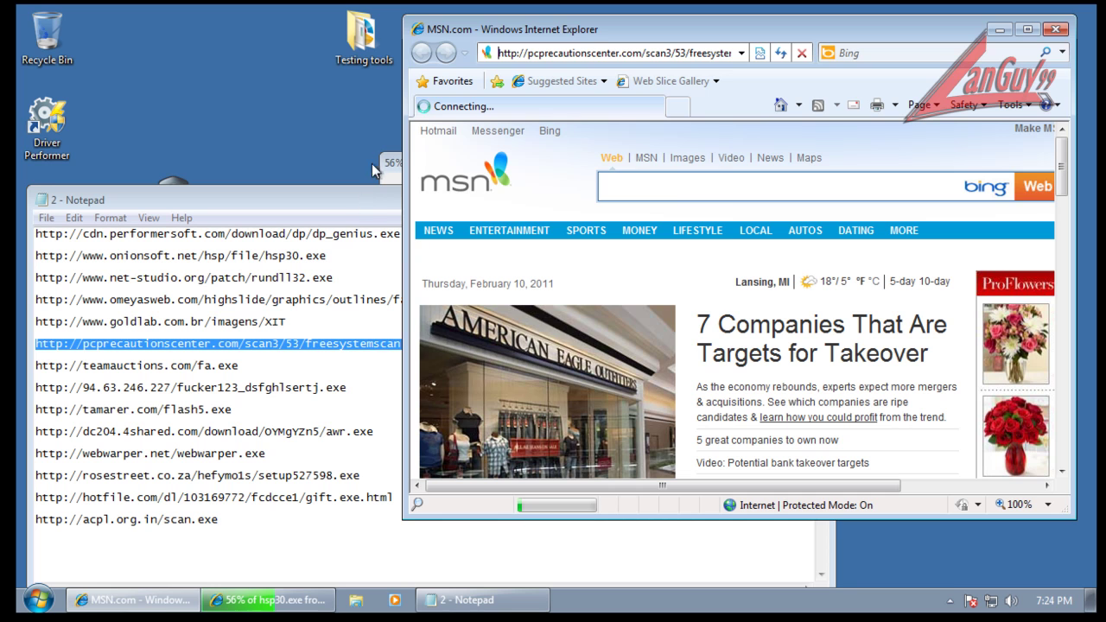
Move the download window aside and copy the teamauctions.com fa.exe link toward the address bar.
drag(394, 162, 319, 99)
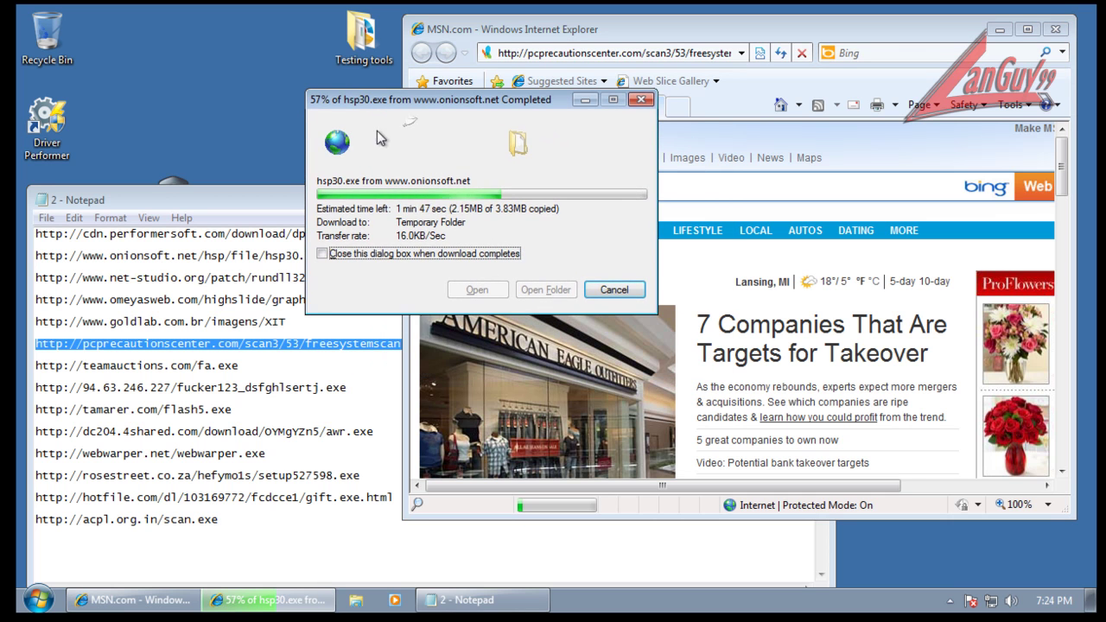
click(290, 213)
double_click(244, 358)
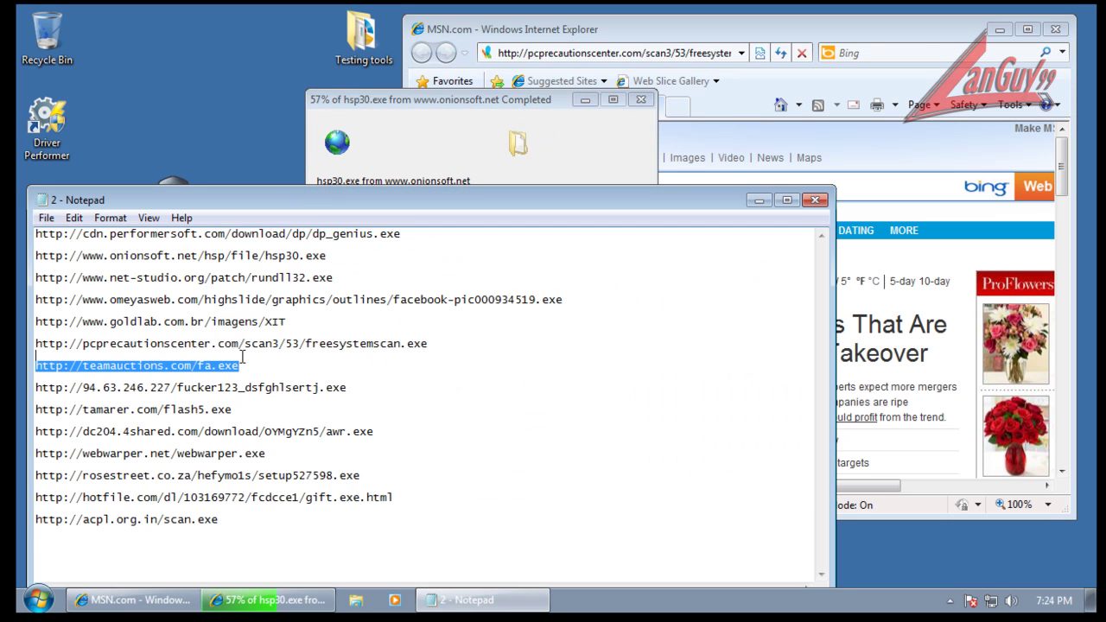
right_click(225, 370)
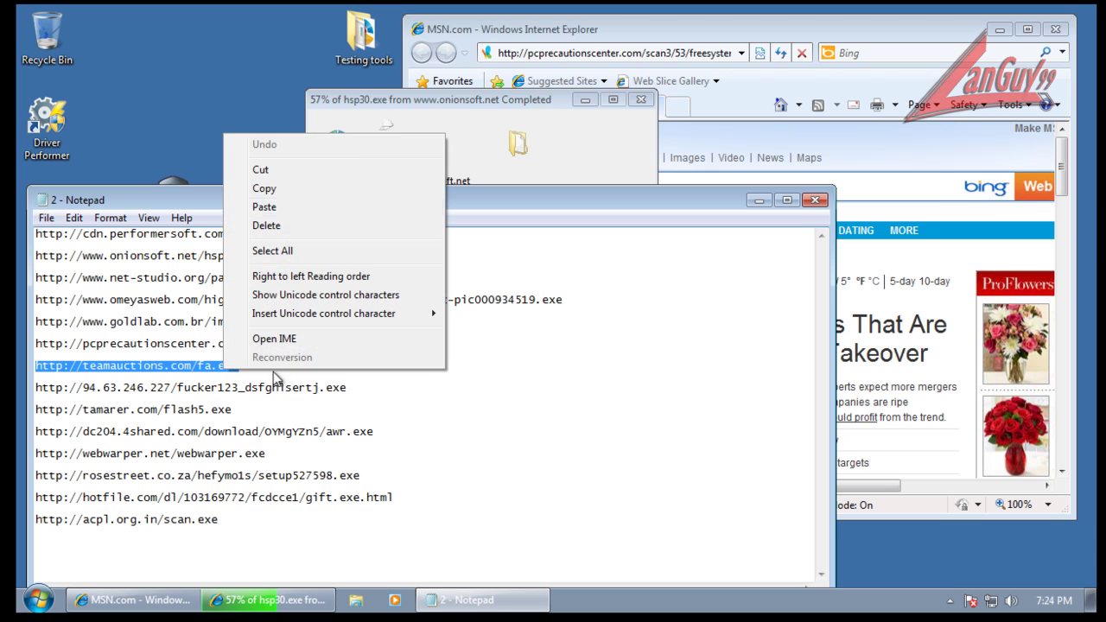
click(282, 189)
click(514, 57)
right_click(591, 48)
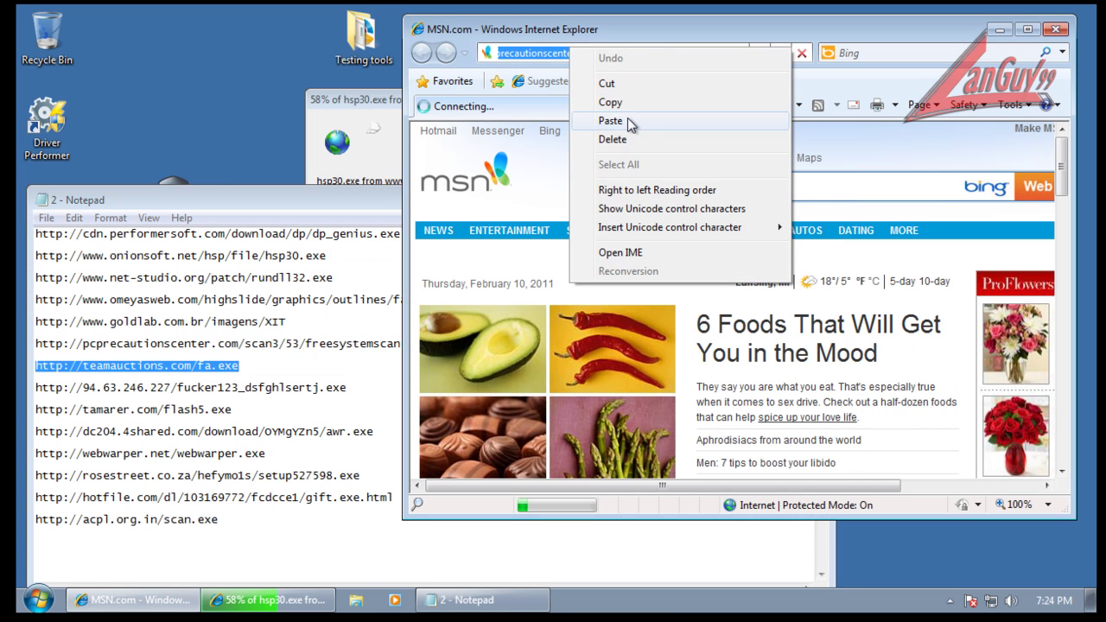
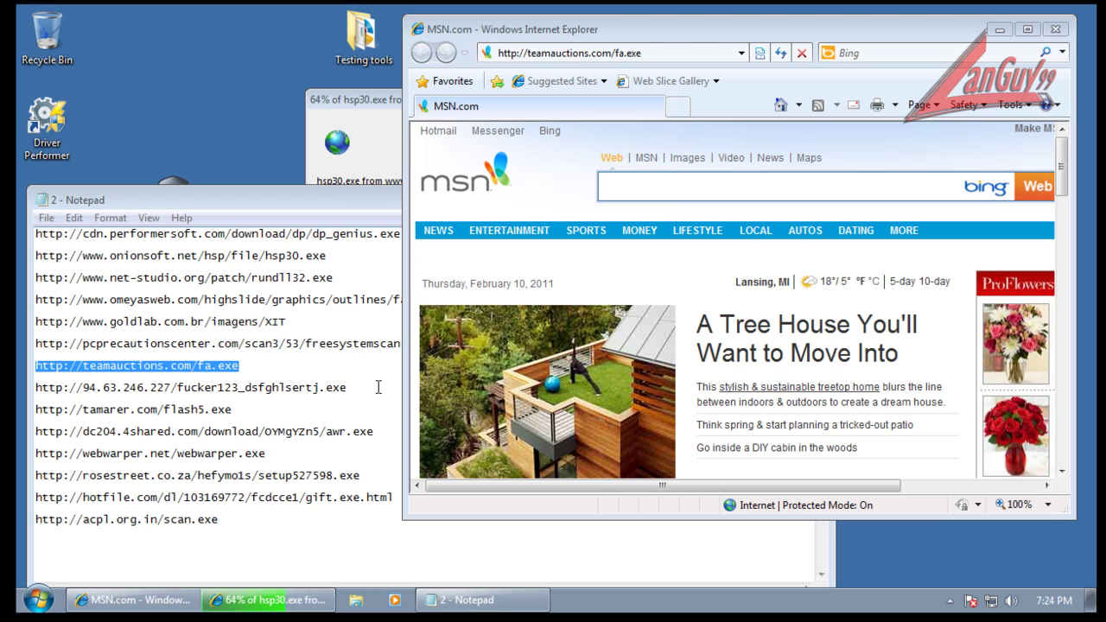
Select the next IP-address URL in Notepad and allow fa[1].exe's connection to 94.253.74.4 once.
double_click(350, 389)
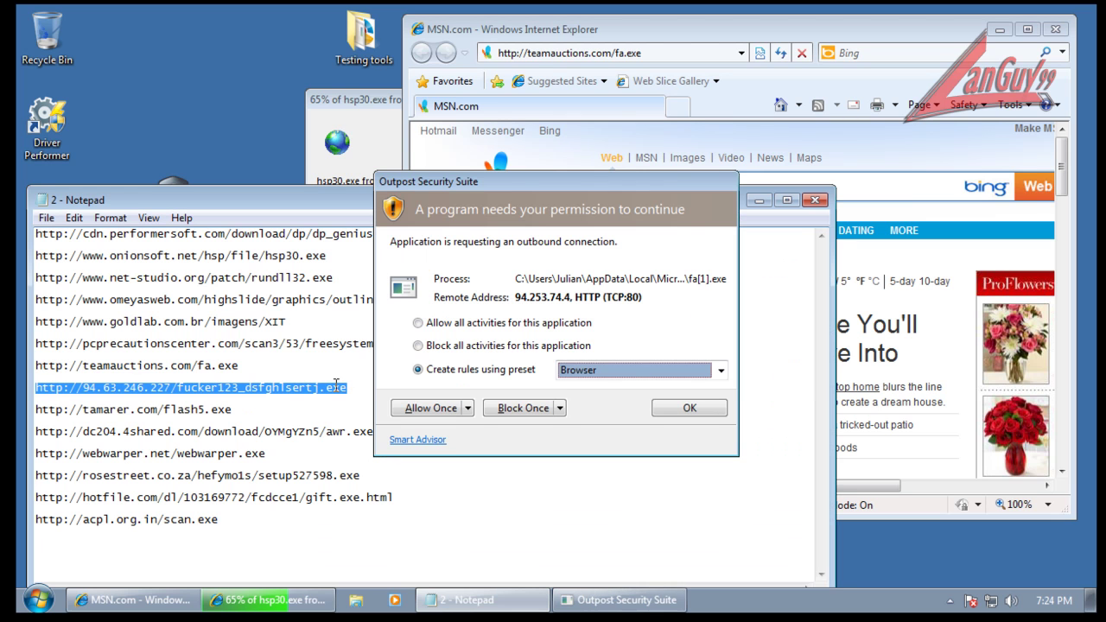
click(435, 408)
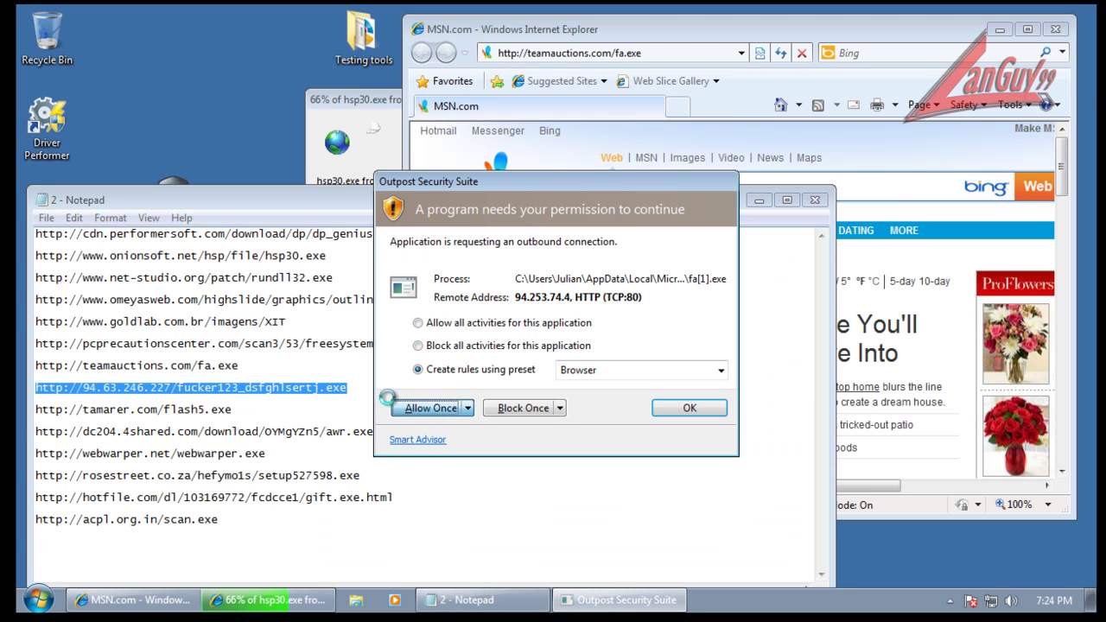
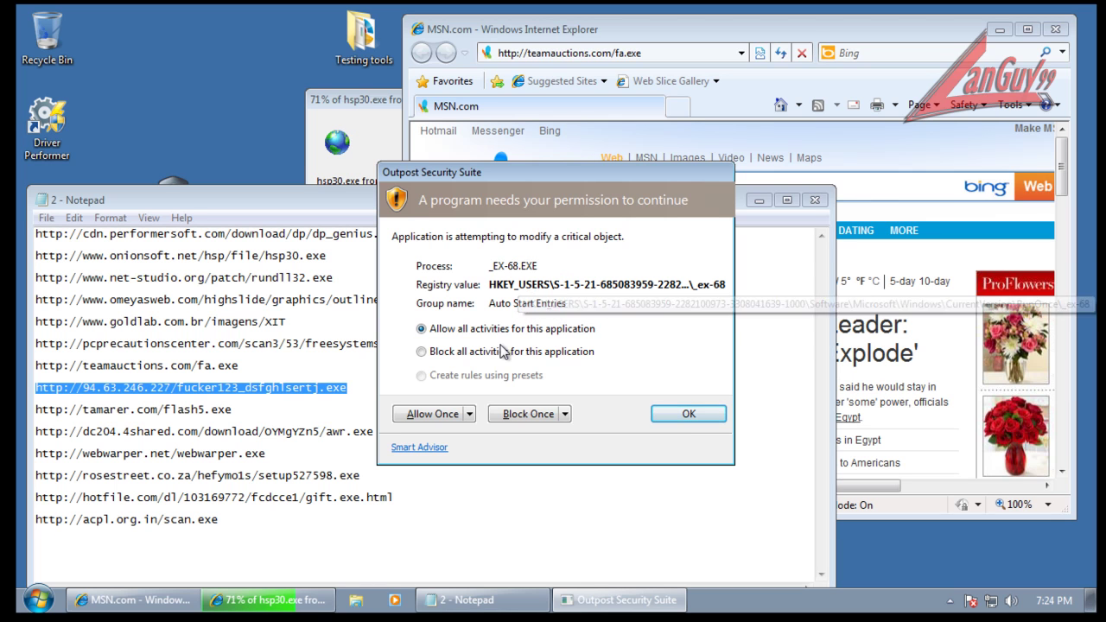
Block once the sample's registry, autoexec.bat and config.sys changes and its port-listening requests.
click(528, 414)
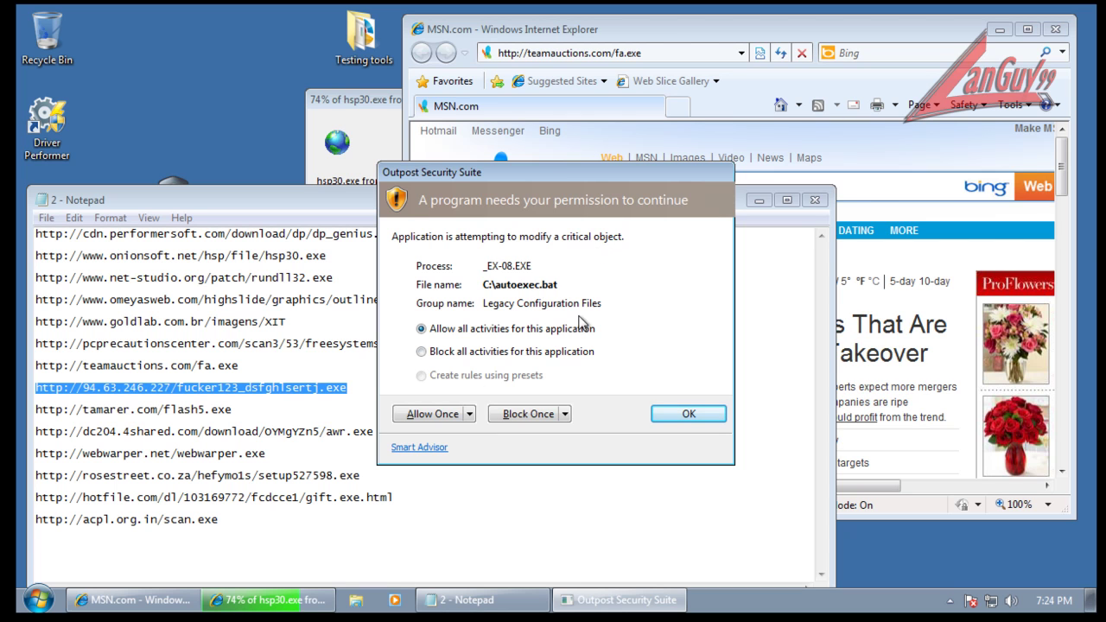
click(523, 415)
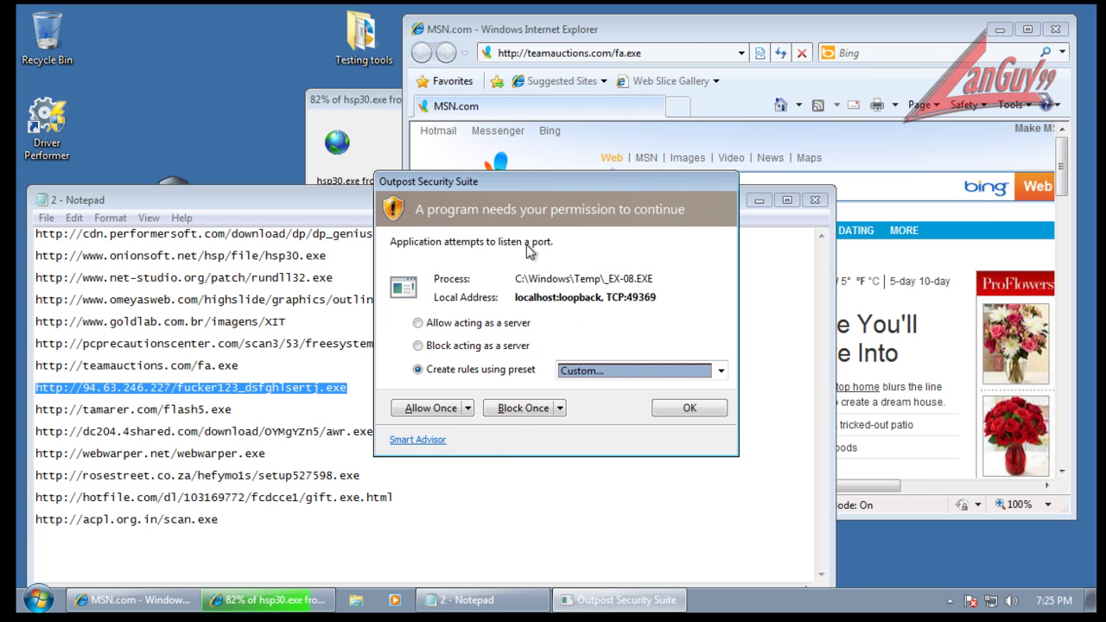
click(510, 414)
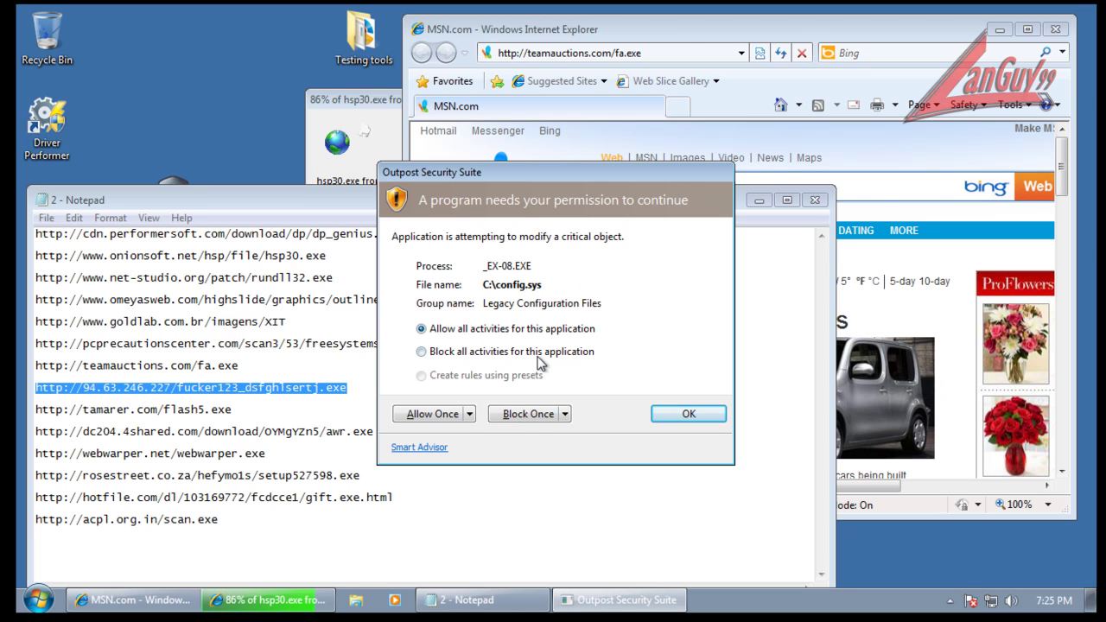
click(527, 417)
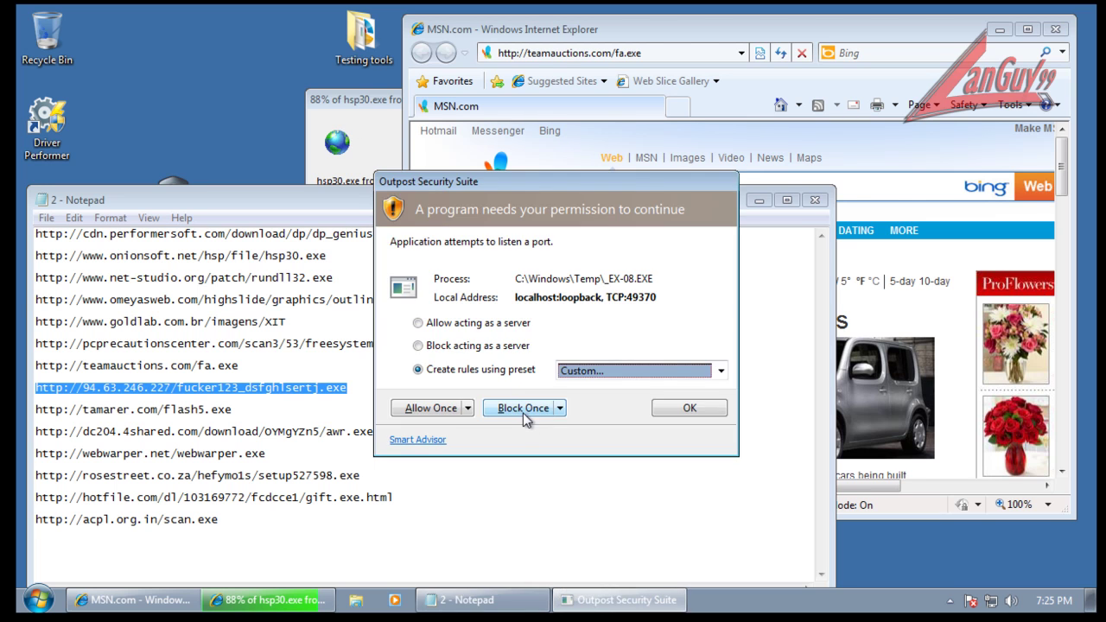
click(523, 413)
click(519, 410)
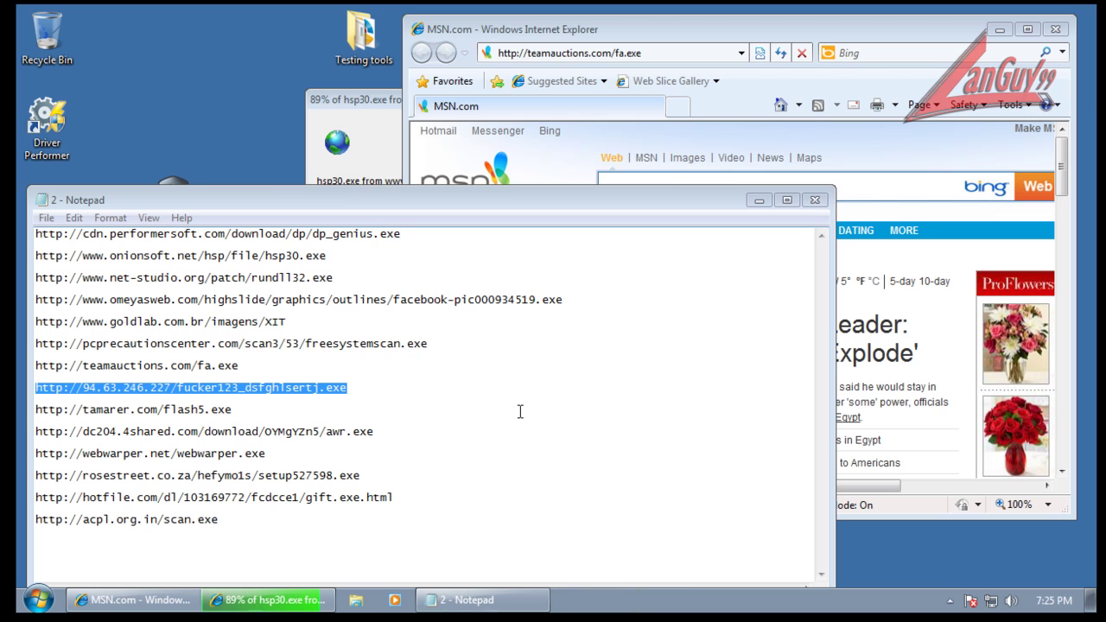
click(507, 408)
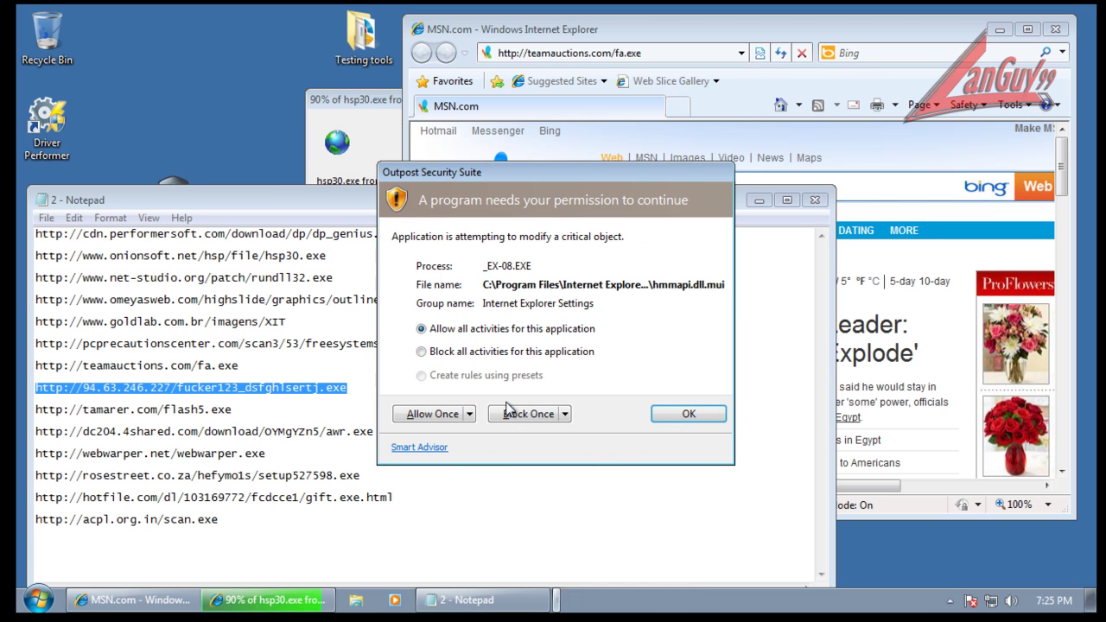
Block all _EX-08.EXE activities, deny its IE settings and server requests, and terminate the process.
click(509, 353)
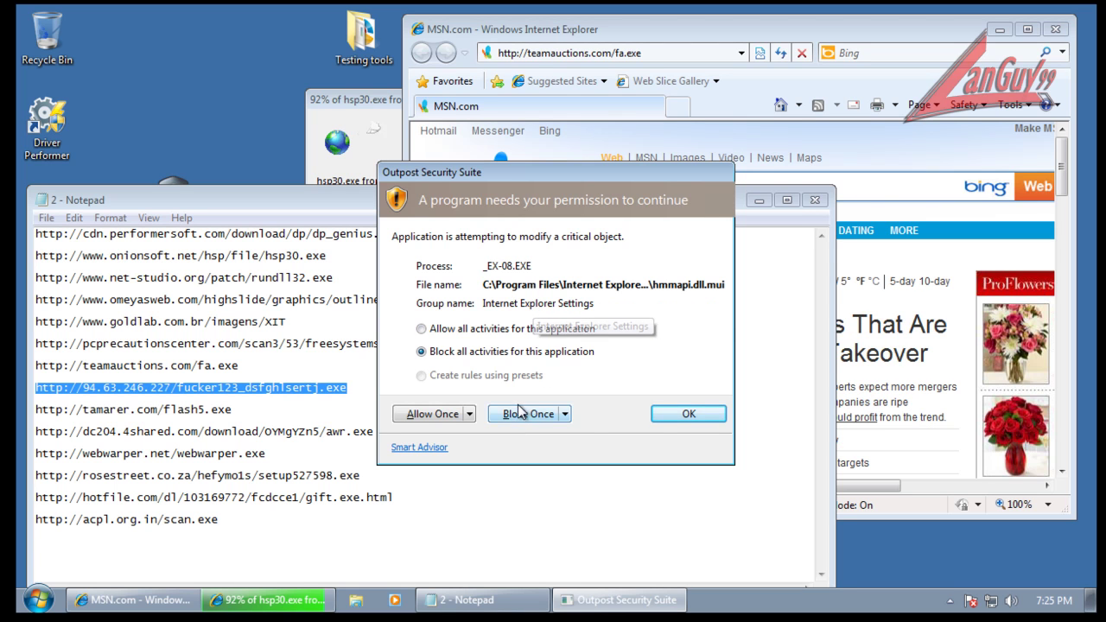
click(524, 414)
click(506, 349)
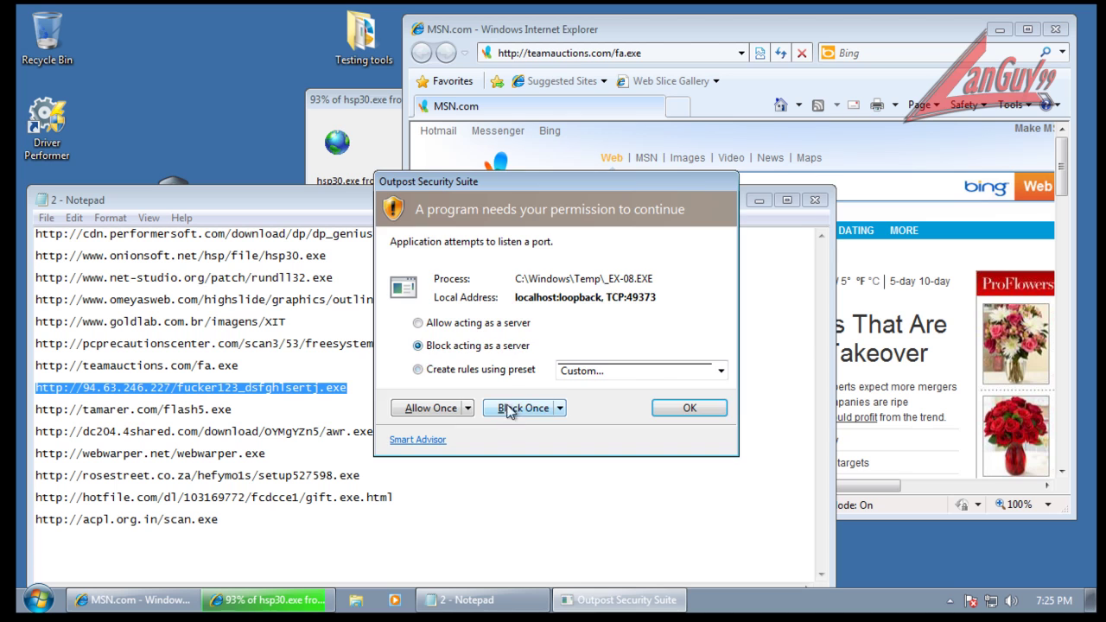
click(512, 408)
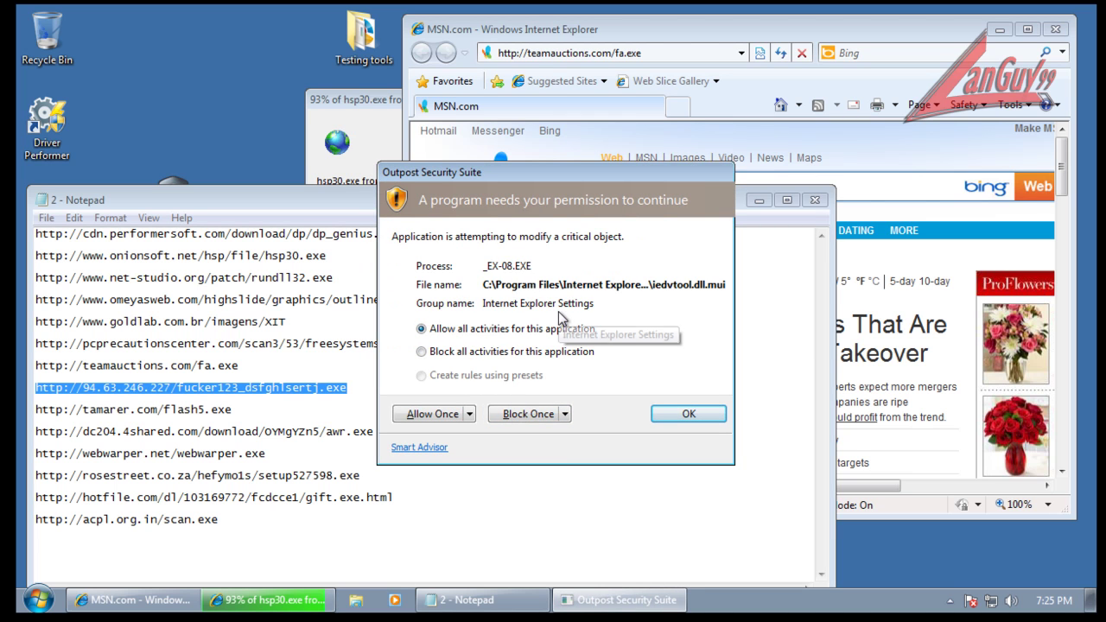
click(543, 351)
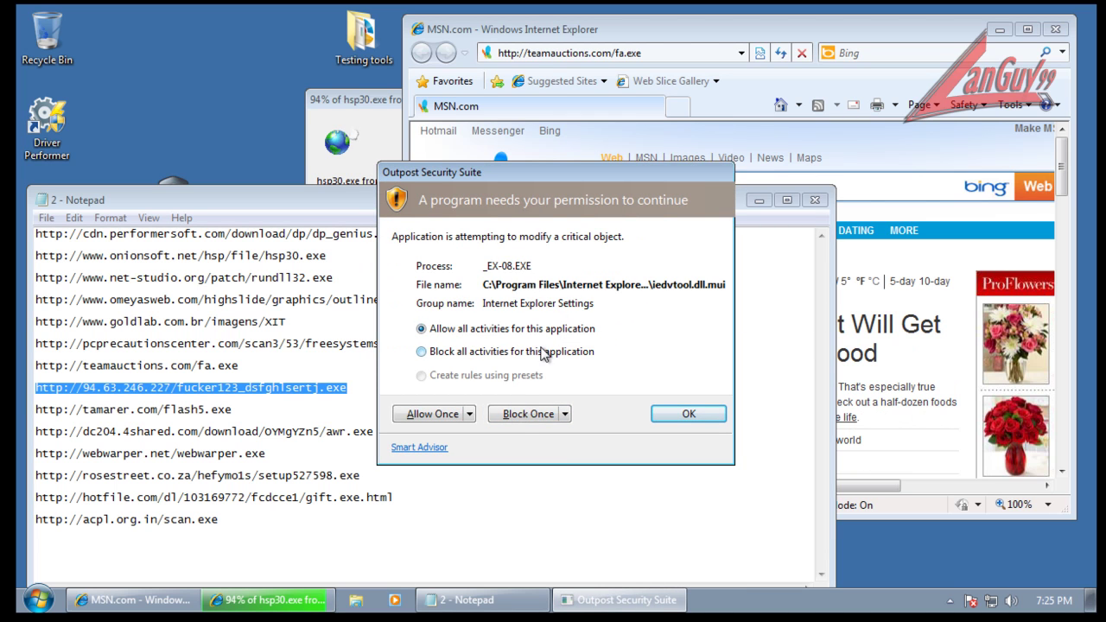
click(563, 415)
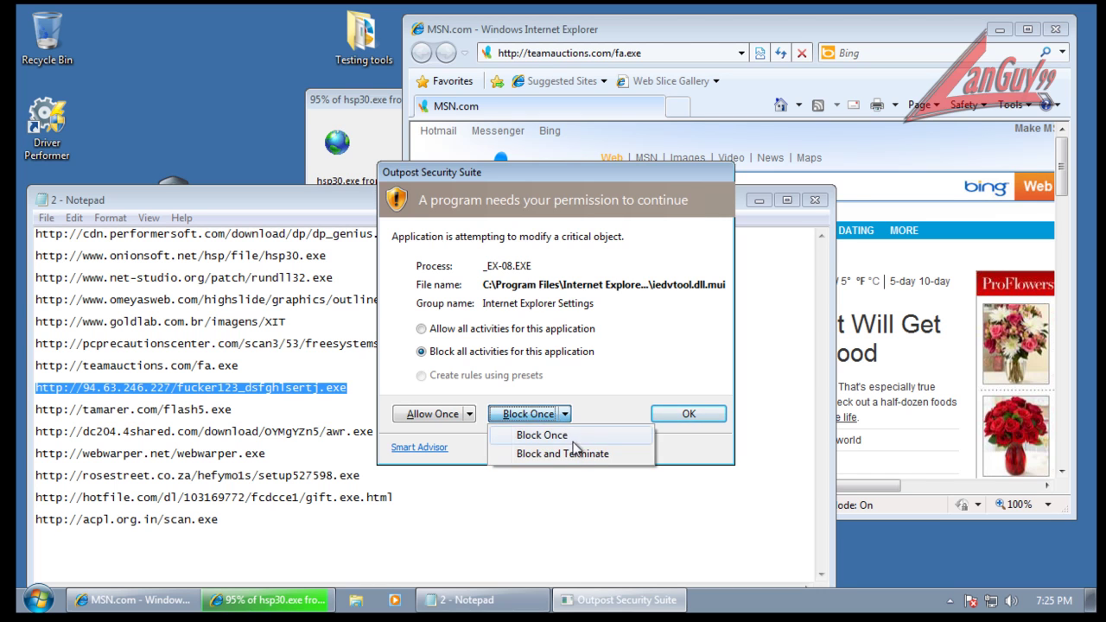
click(573, 454)
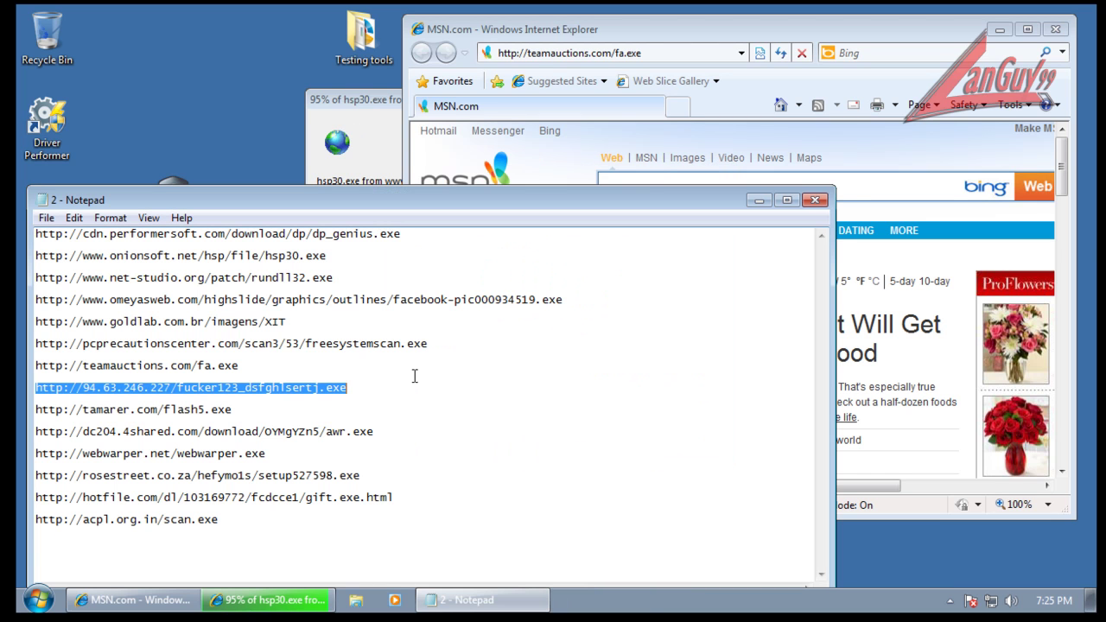
Select the 94.63.246.227 line among the Notepad test links and copy it.
double_click(223, 410)
click(223, 412)
right_click(222, 427)
click(210, 406)
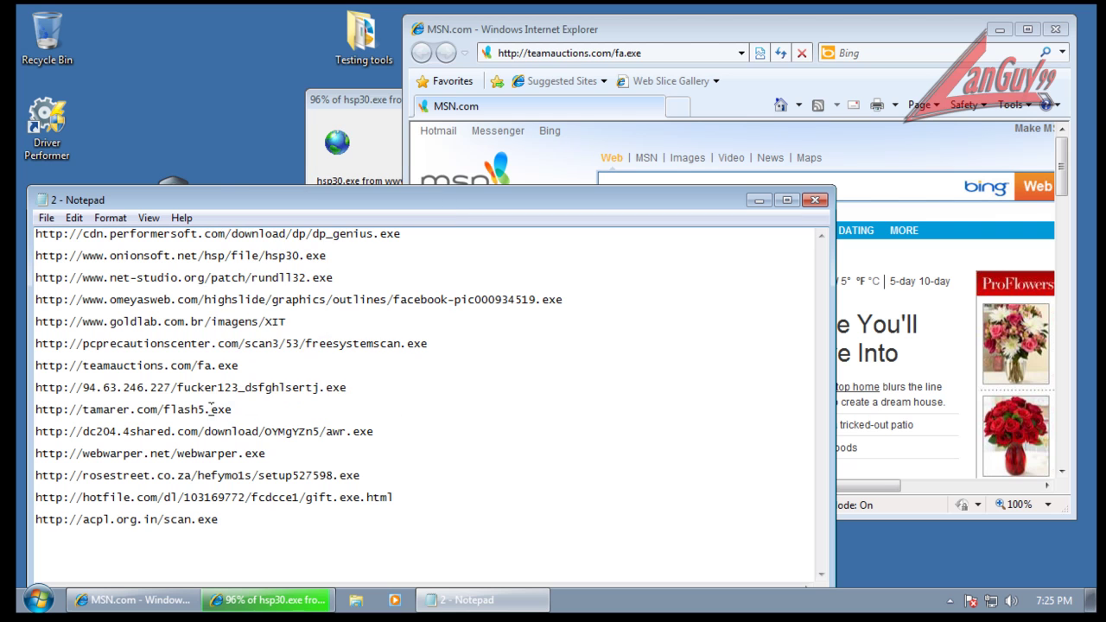
double_click(314, 392)
right_click(314, 392)
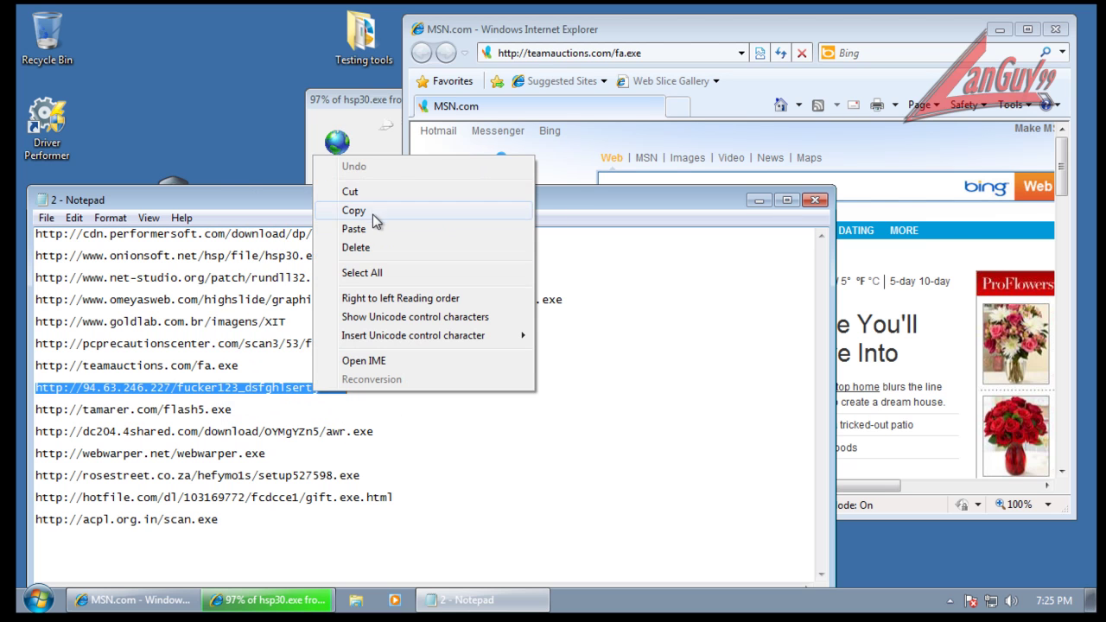
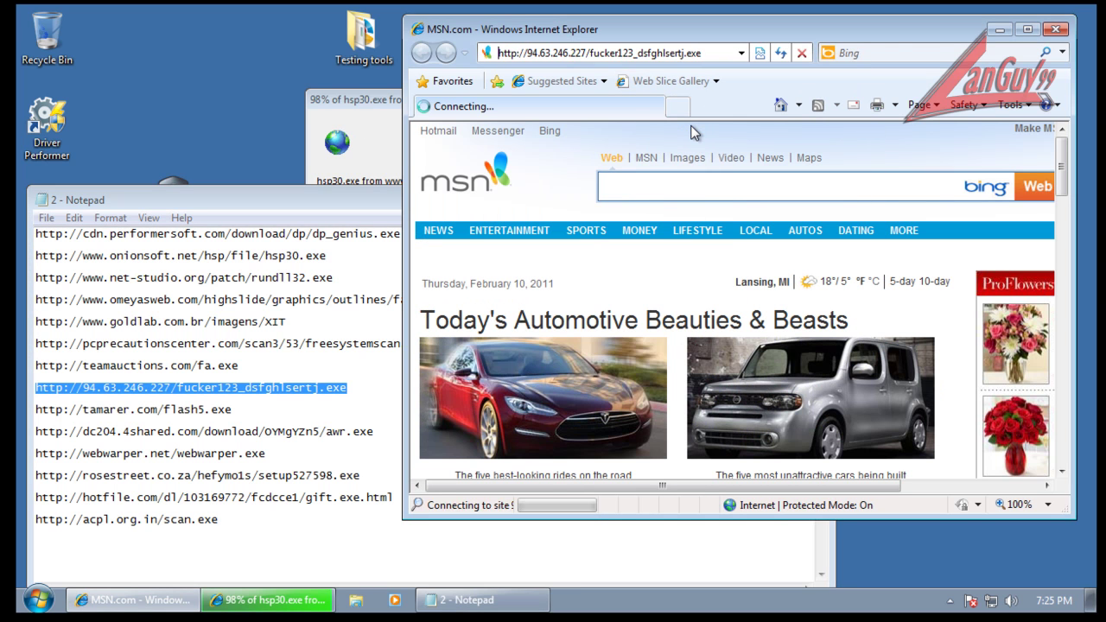
Run the executable downloaded from 94.63.246.227, accepting the unknown-publisher security warning.
click(531, 315)
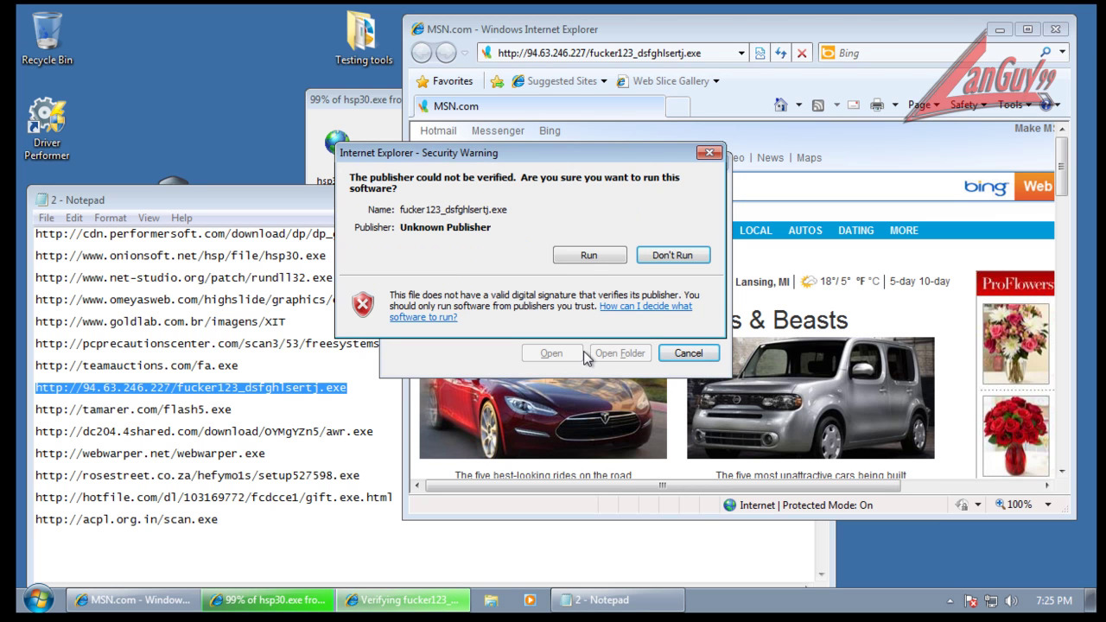
click(591, 258)
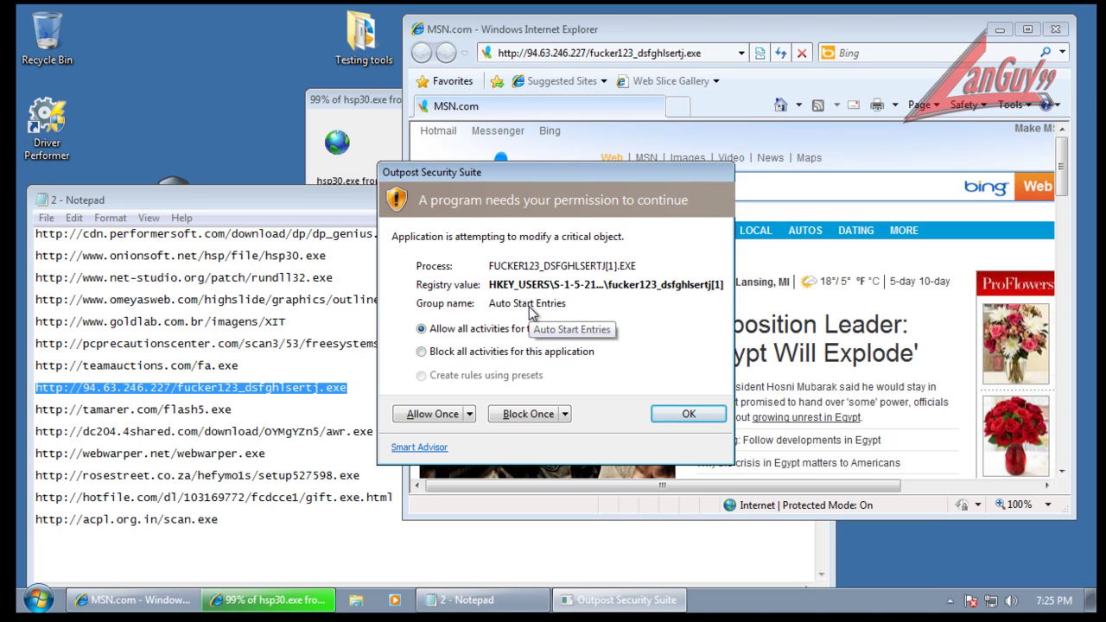
Choose Block Once to stop the Auto Start Entries registry change this time.
click(565, 414)
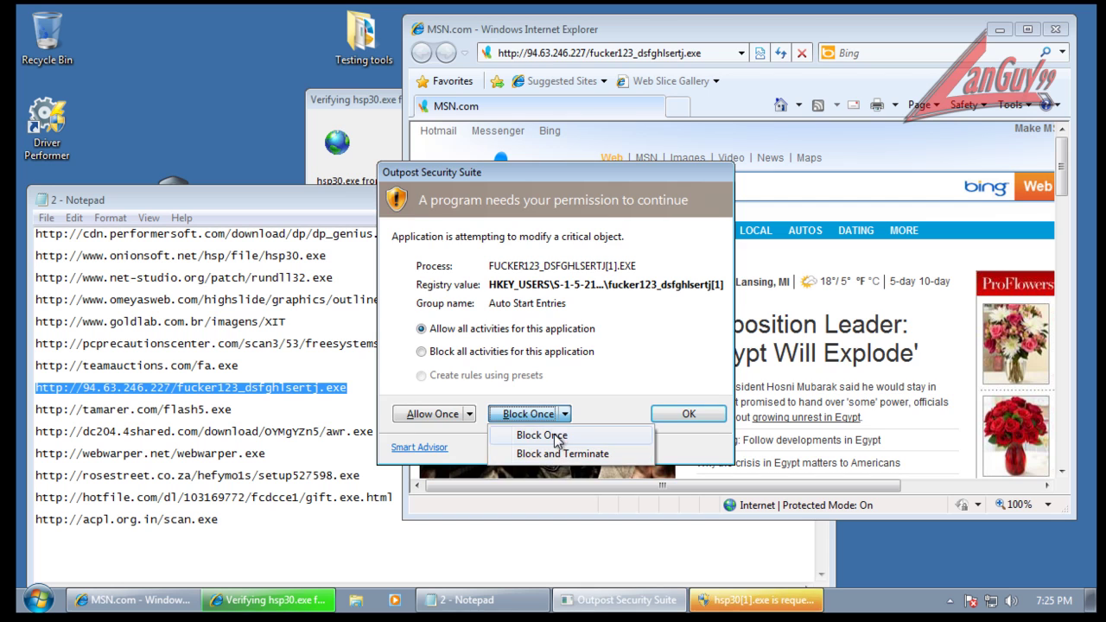
click(558, 438)
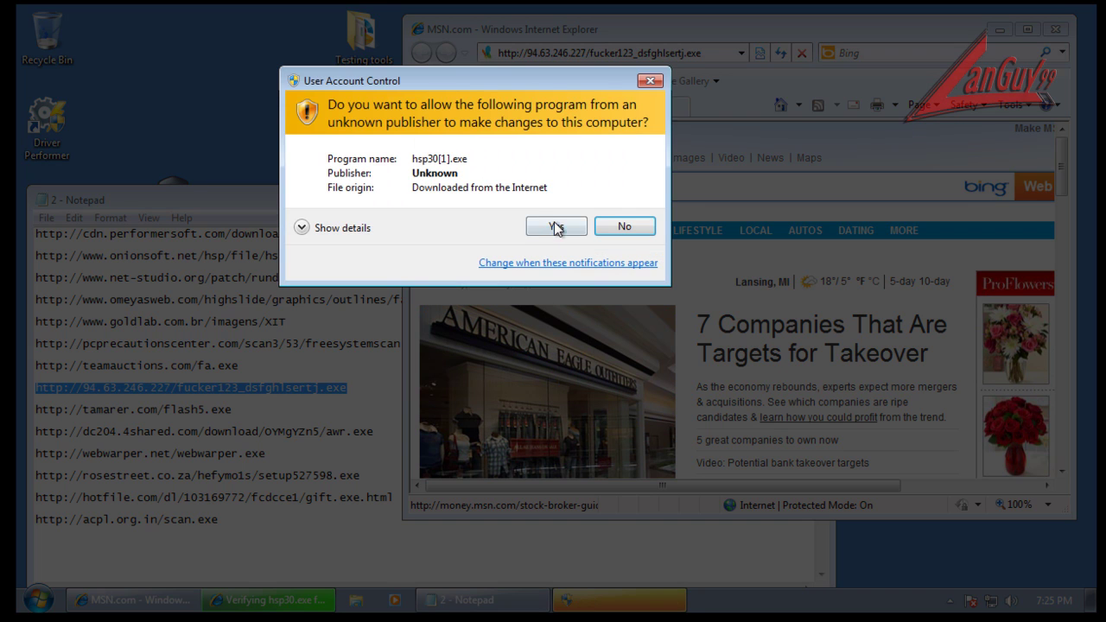
click(556, 227)
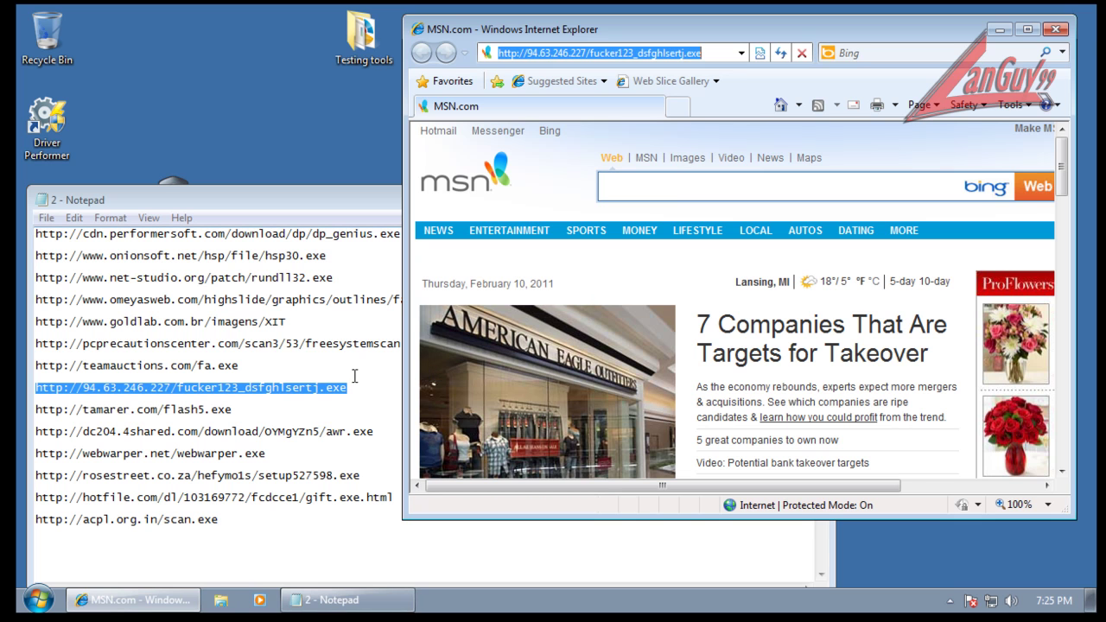
double_click(234, 402)
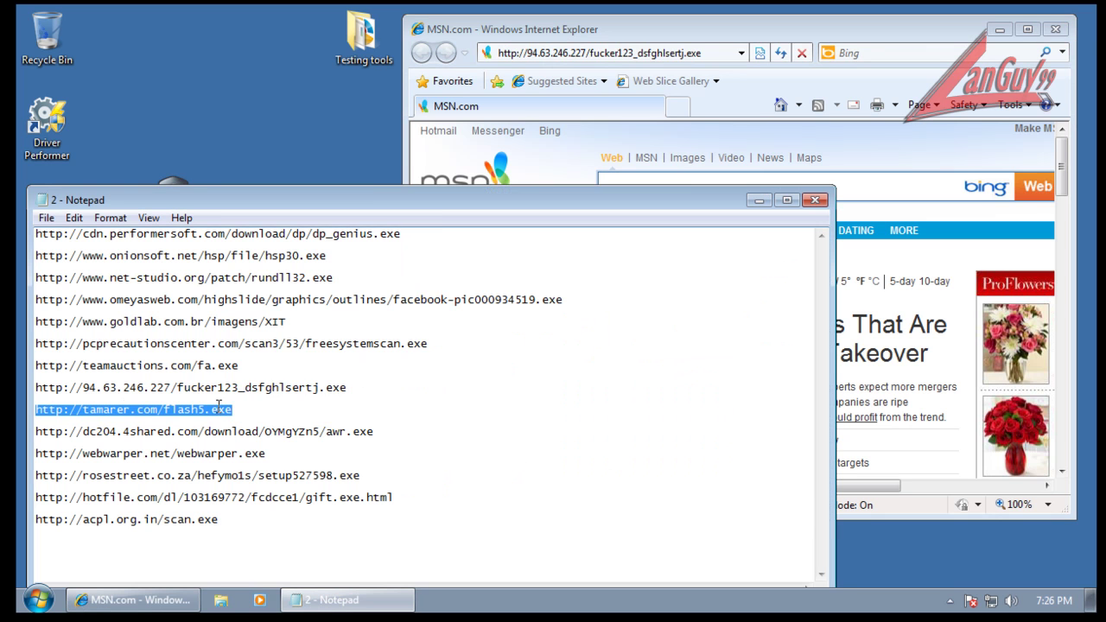
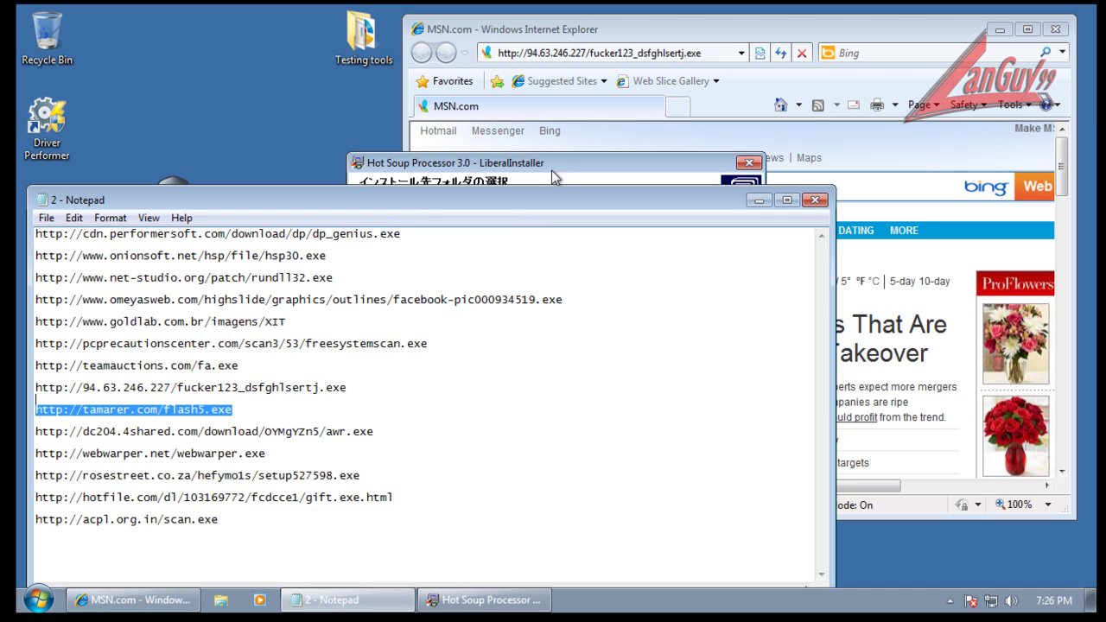
Install Hot Soup Processor 3.0 into Program Files\hsp30 using the default Start menu folder.
click(551, 170)
click(641, 449)
click(648, 451)
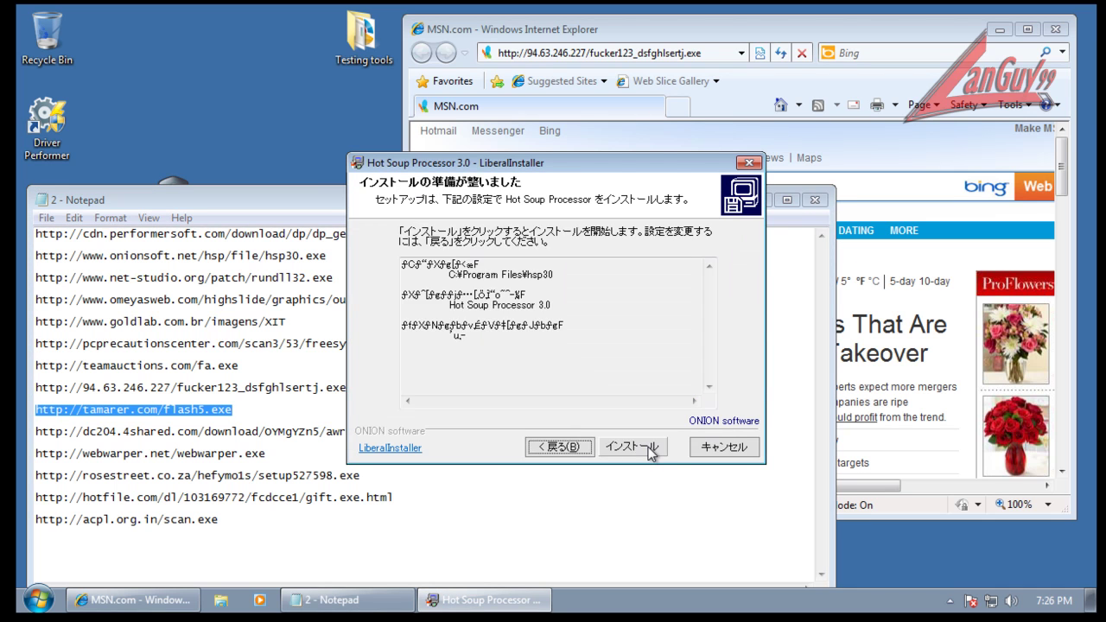
click(632, 447)
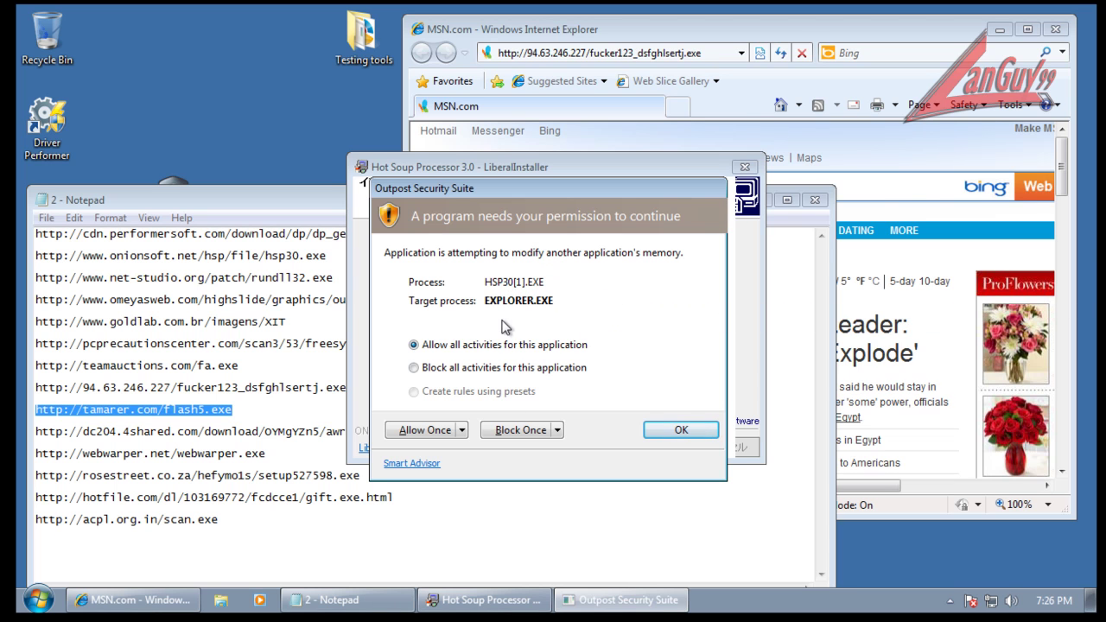
Allow HSP30[1].EXE to modify EXPLORER.EXE memory once, then close the finished installer with 完了.
click(424, 430)
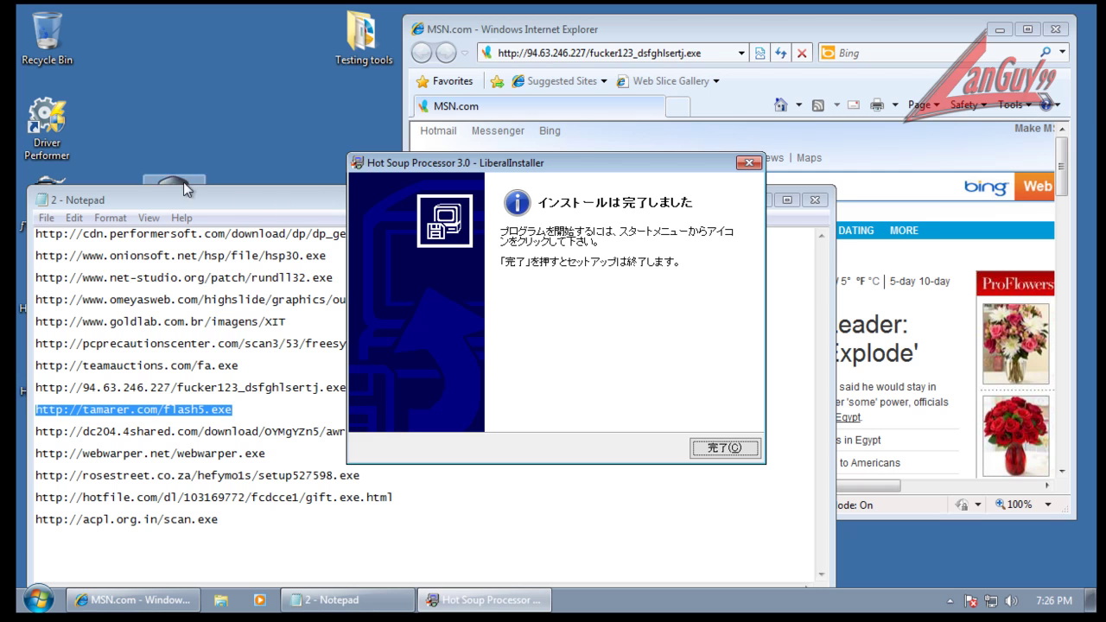
click(724, 447)
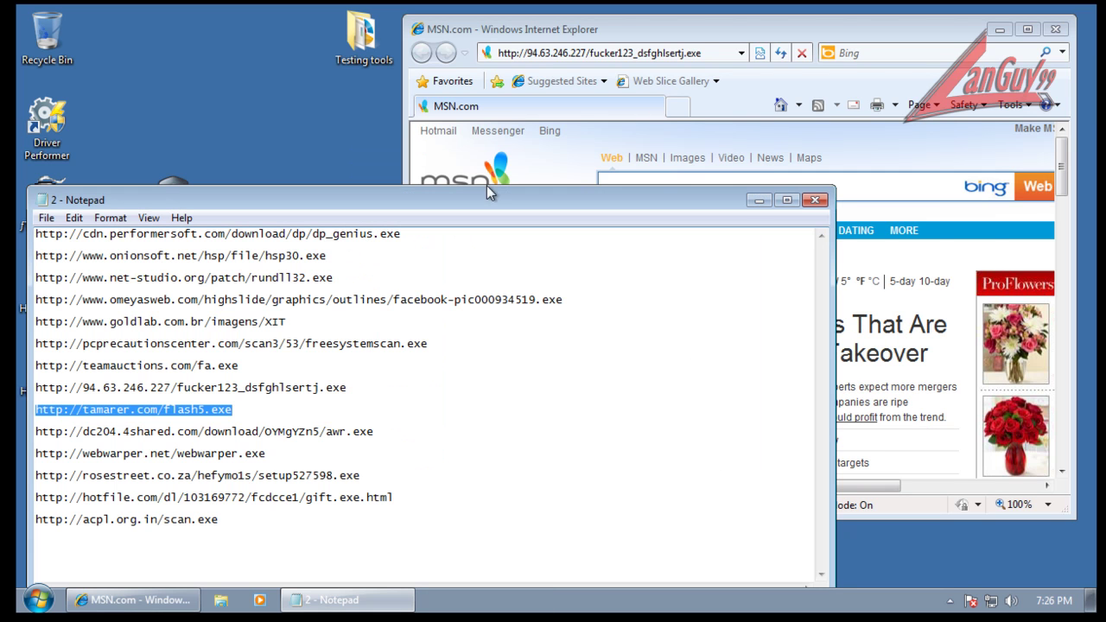
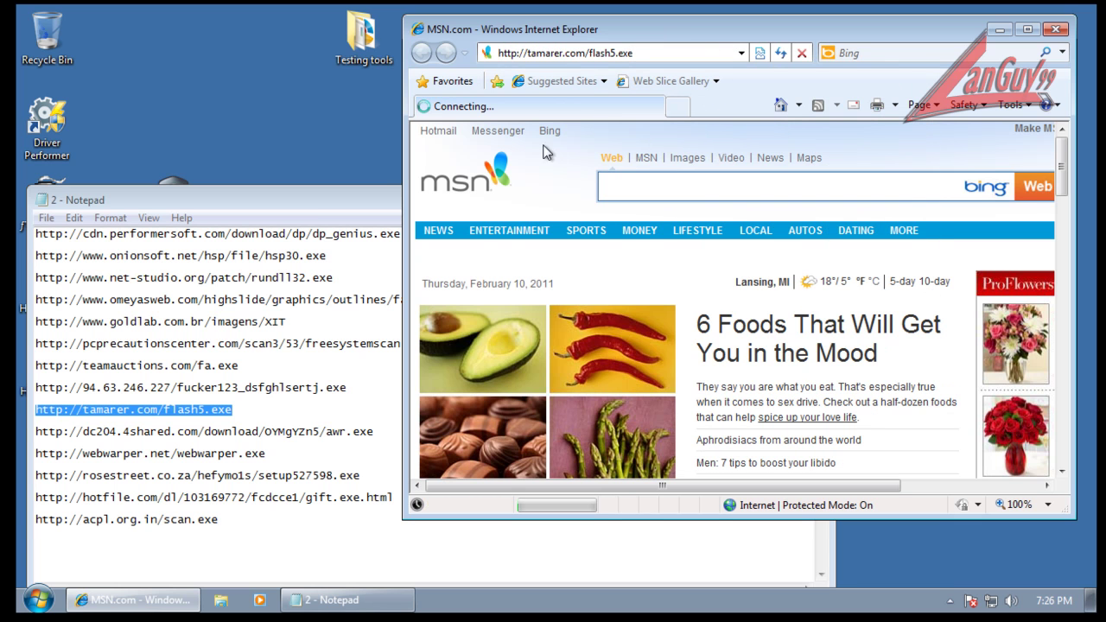
Run the flash5.exe download and load the 4shared awr.exe link from Notepad in Internet Explorer.
click(533, 315)
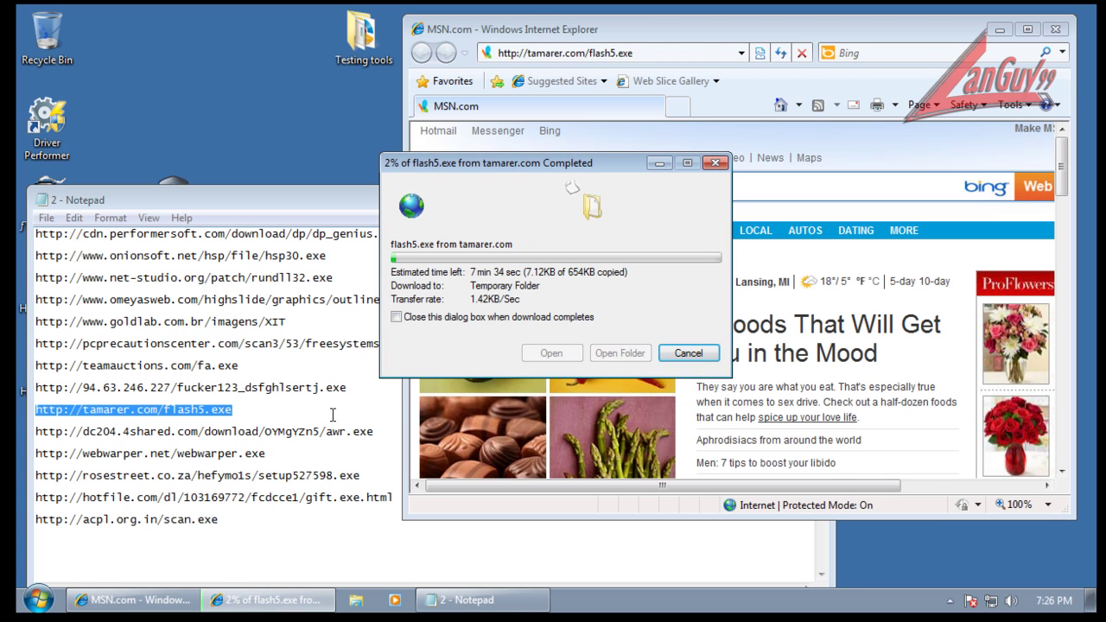
double_click(377, 430)
right_click(363, 428)
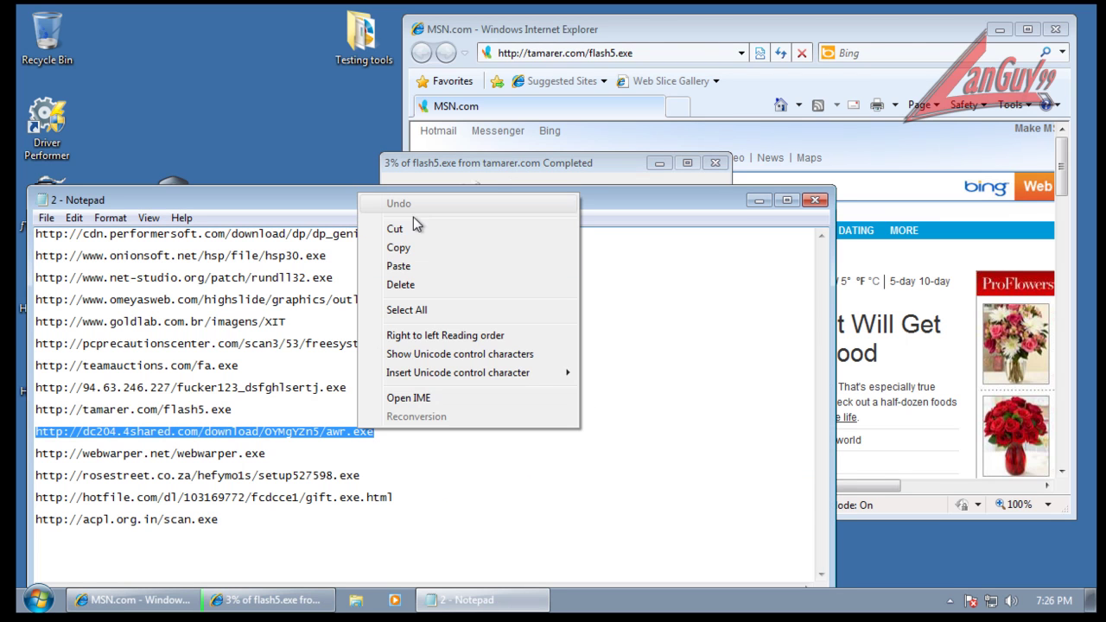
click(416, 248)
click(622, 54)
right_click(621, 54)
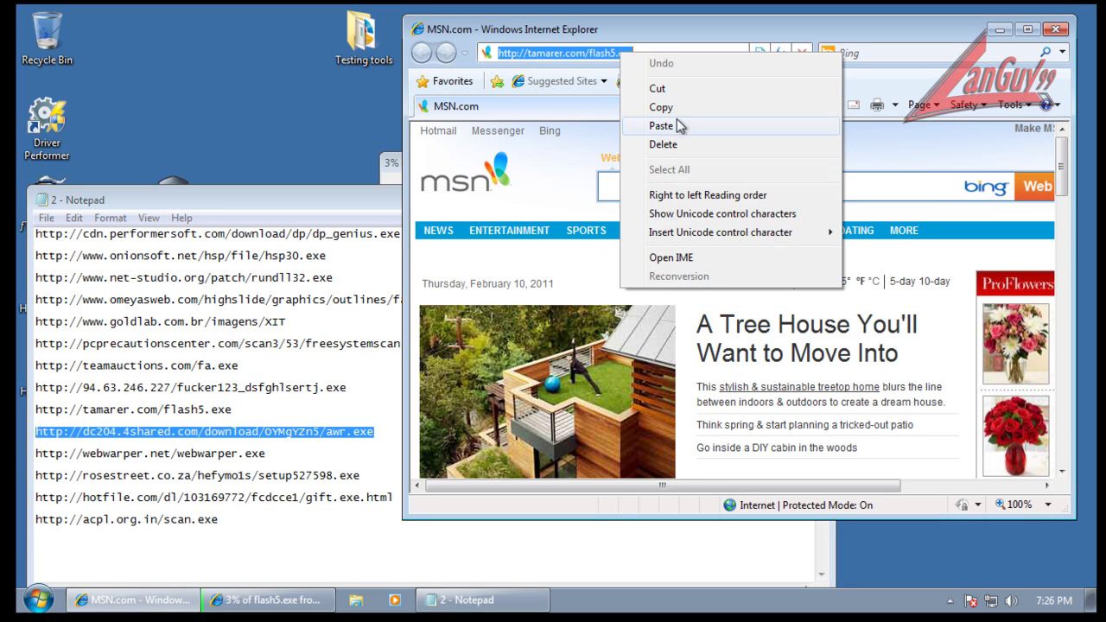
click(677, 125)
key(Return)
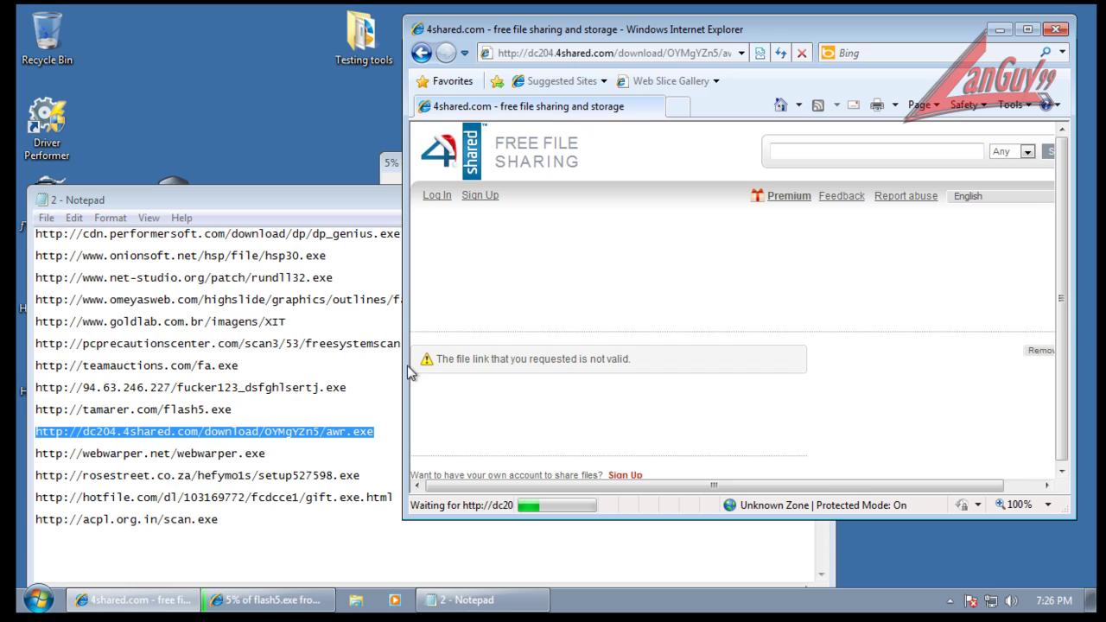
Copy the webwarper.net link from Notepad and load it in Internet Explorer's address bar.
drag(278, 459, 35, 453)
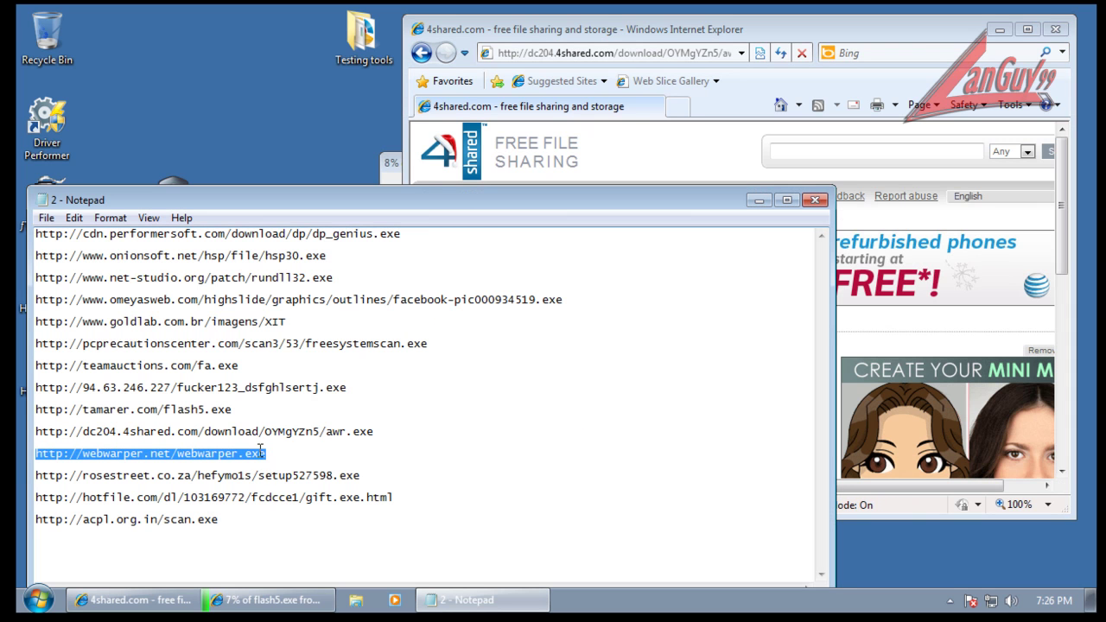
right_click(261, 450)
click(300, 269)
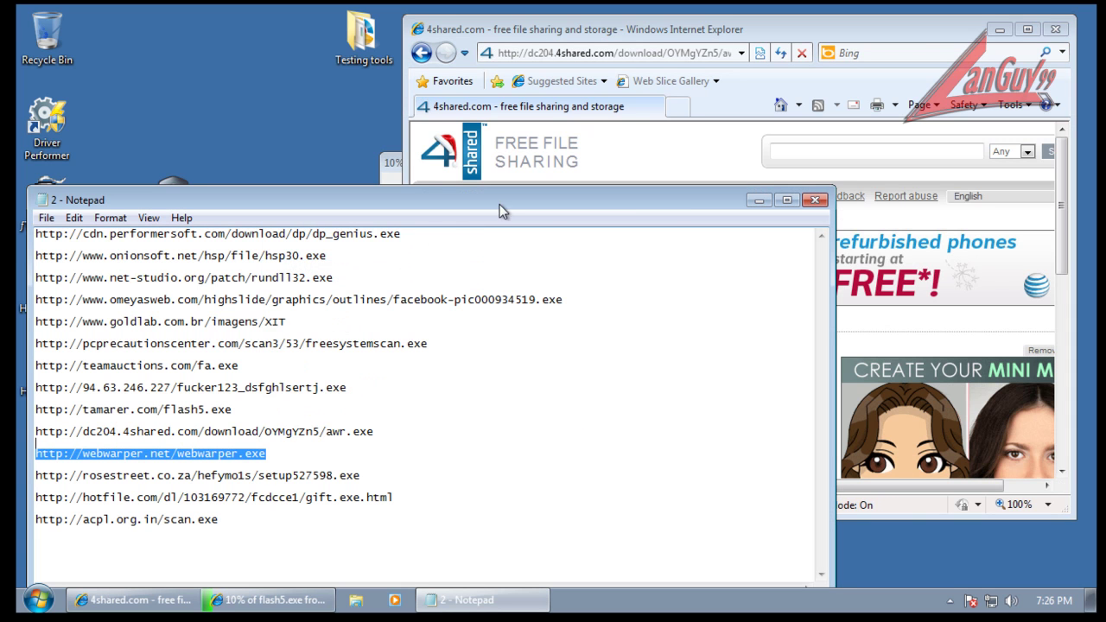
click(575, 123)
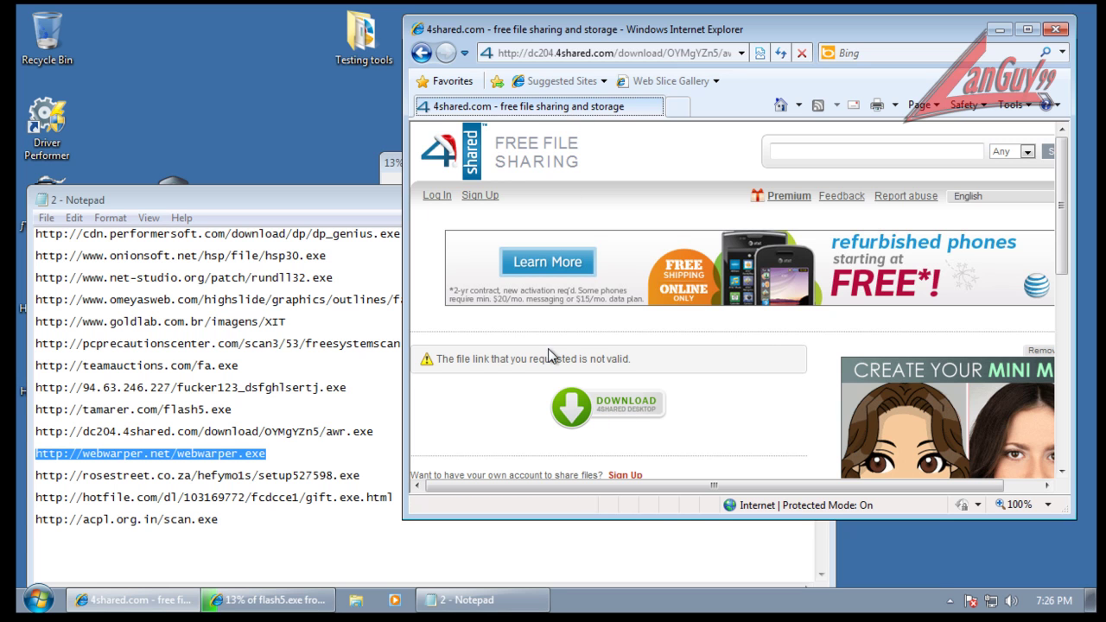
click(619, 53)
right_click(619, 53)
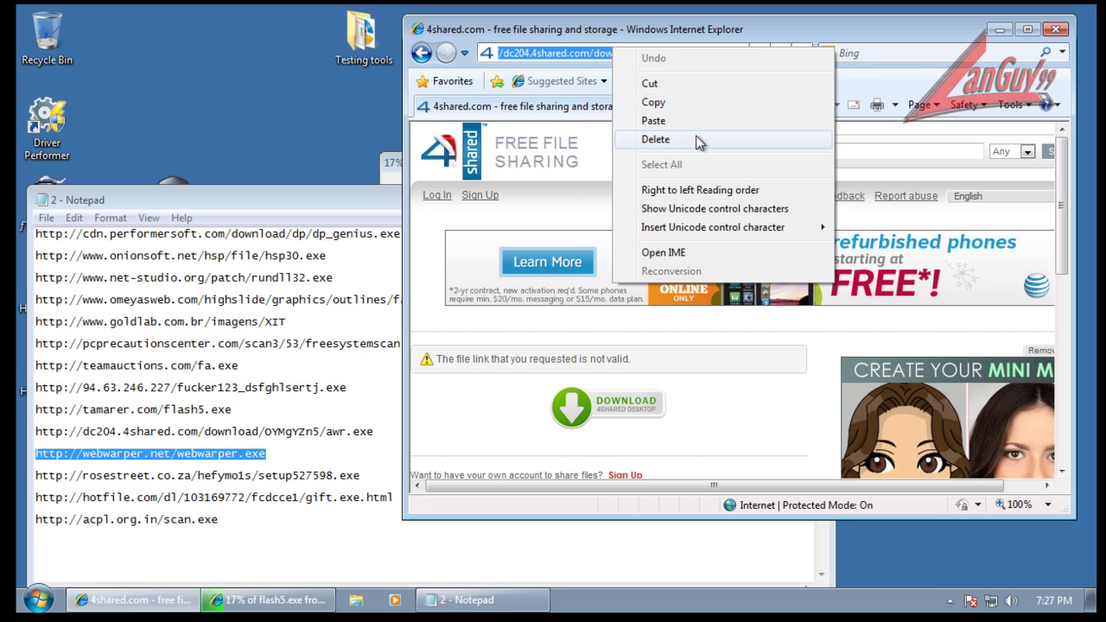
click(690, 127)
key(Return)
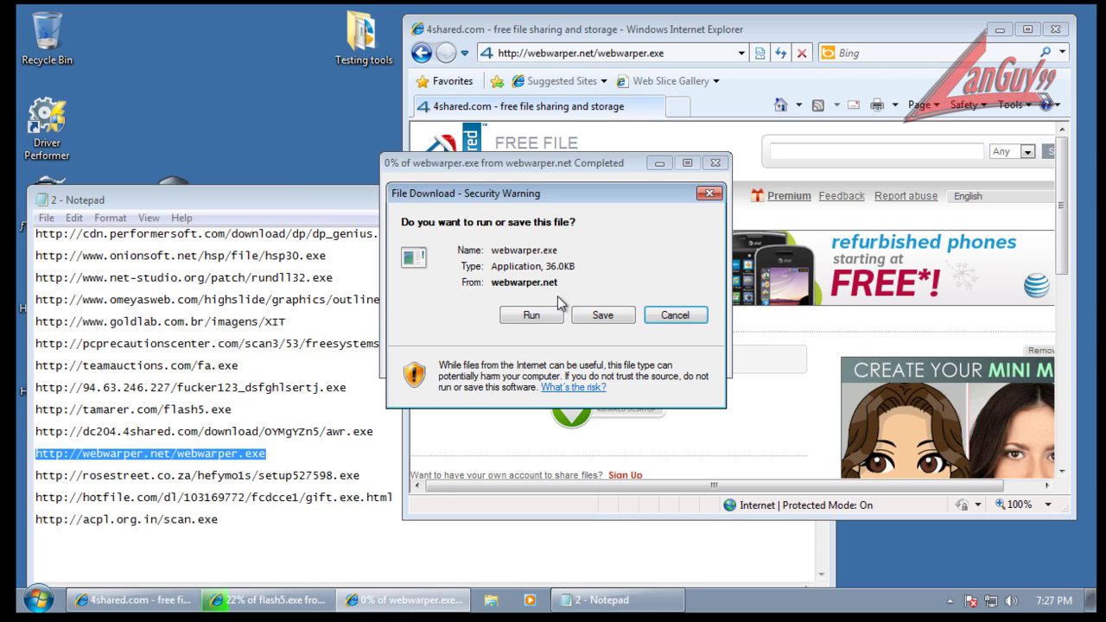
Run webwarper.exe past the security warning, accept its autocorrection settings and dismiss the error.
click(549, 315)
click(582, 259)
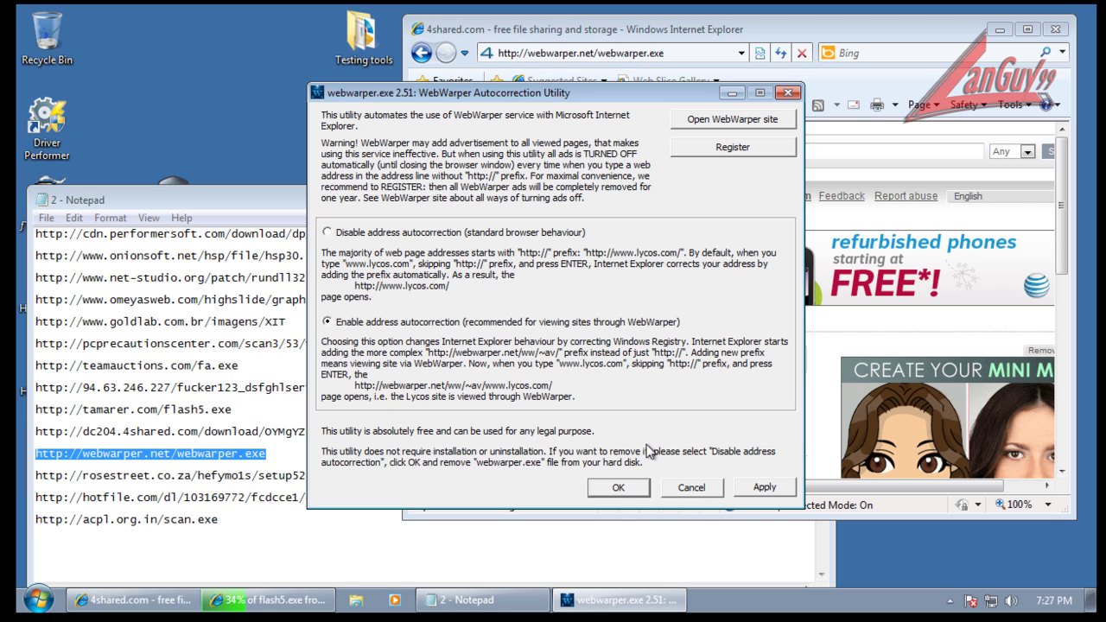
click(630, 487)
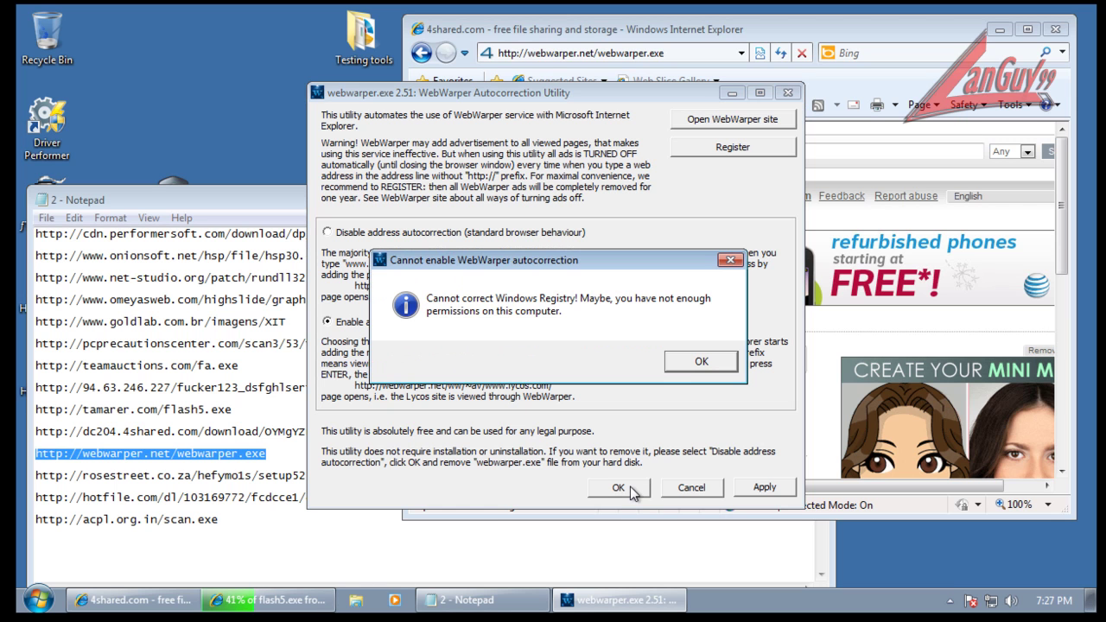
click(700, 364)
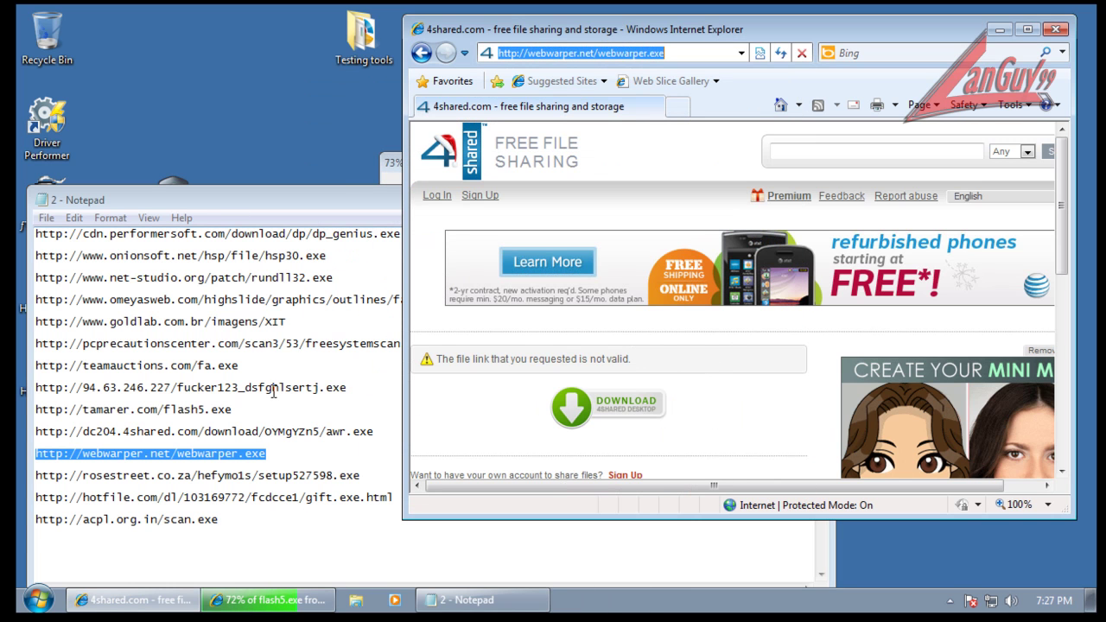
Select the rosestreet setup link line in the Notepad list for copying.
click(359, 476)
key(shift+Home)
right_click(357, 472)
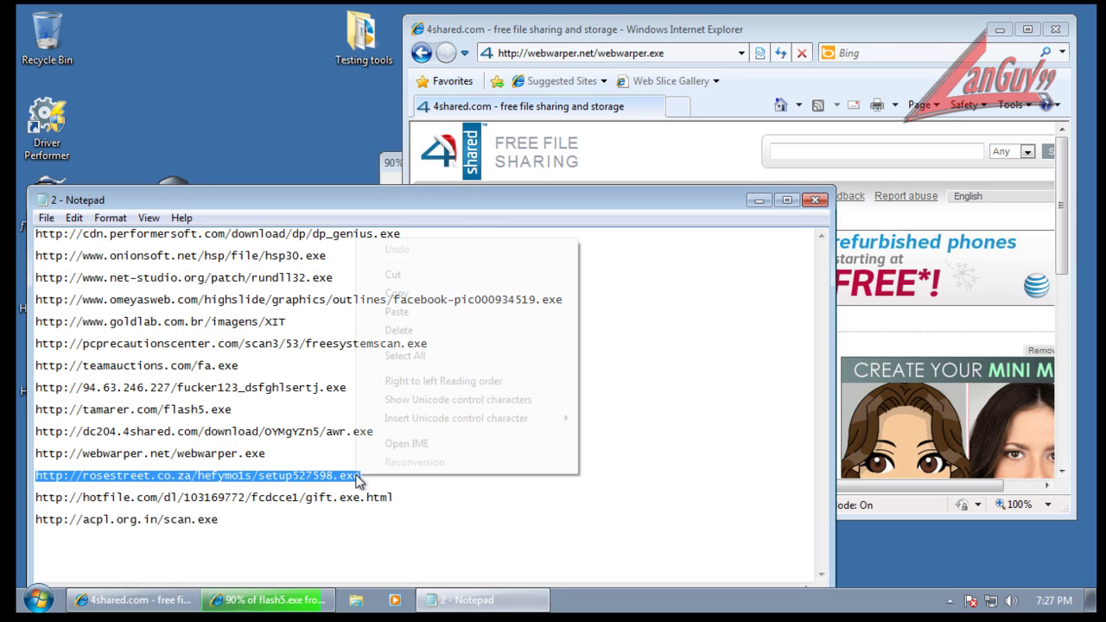
Copy the rosestreet link, run flash5.exe, block its repeated port-listening attempts, then block and terminate it.
click(421, 294)
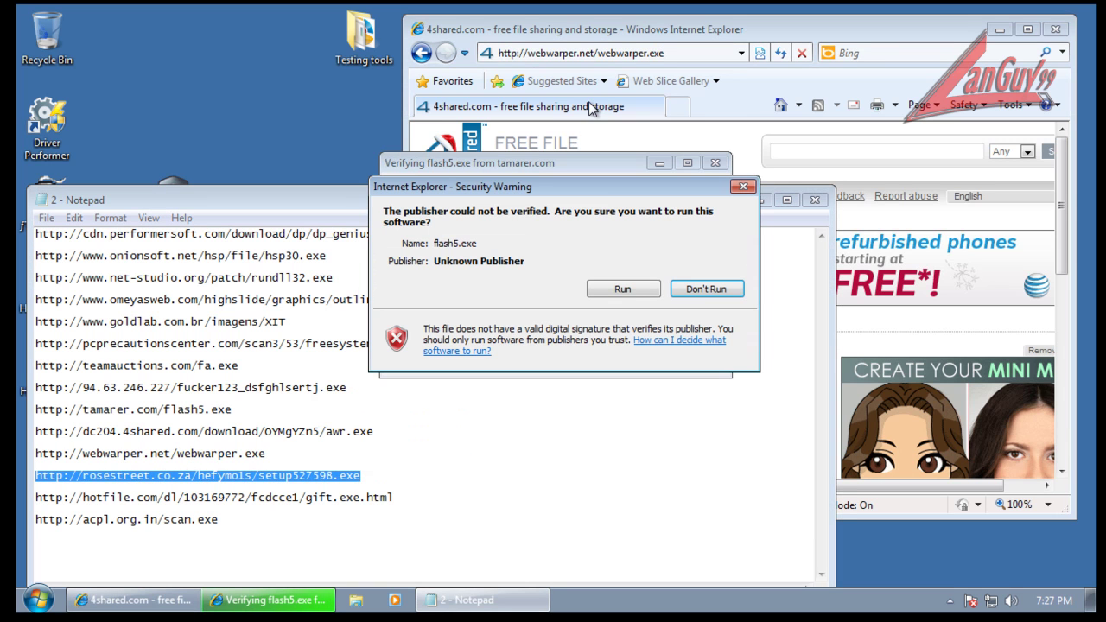
click(626, 286)
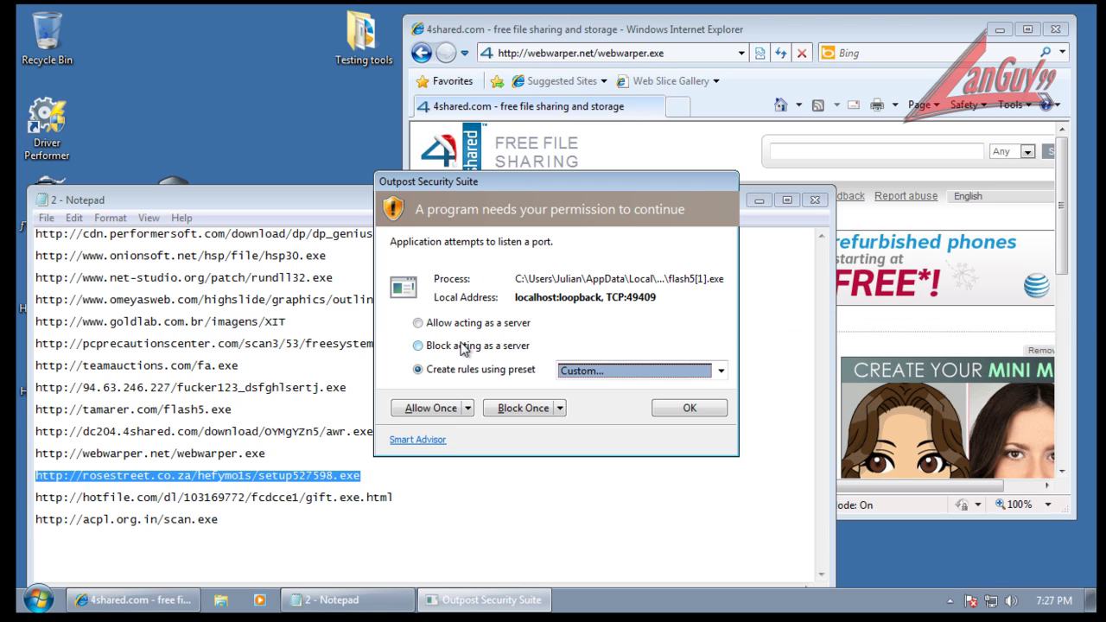
click(518, 406)
click(524, 408)
click(523, 408)
click(523, 408)
click(523, 408)
click(523, 408)
click(524, 408)
click(561, 409)
click(569, 451)
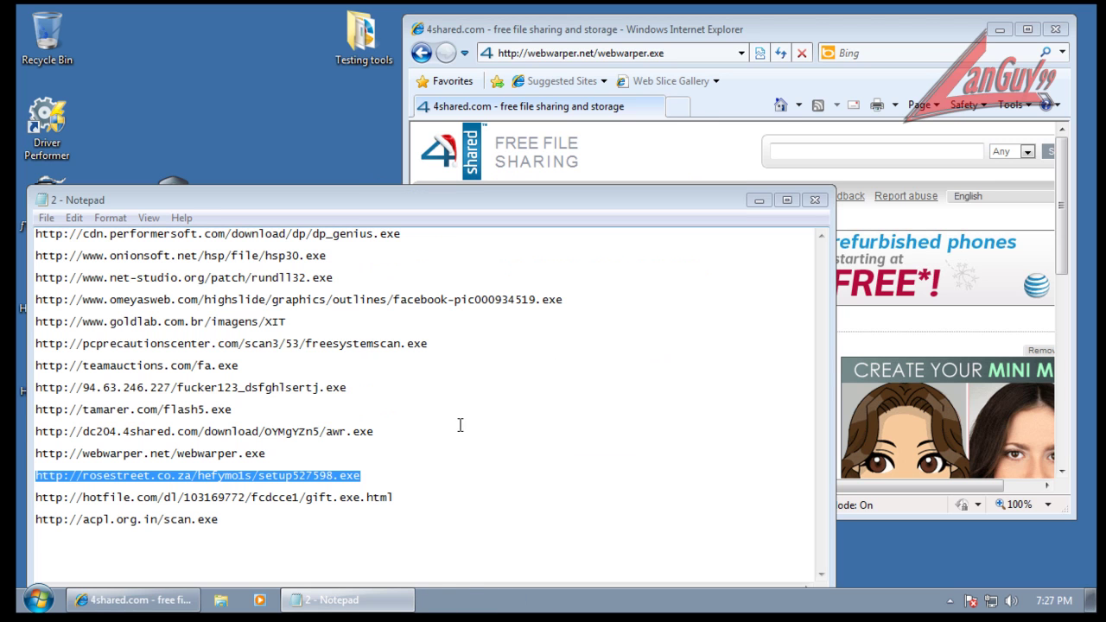
Copy the rosestreet setup URL from Notepad and load it in Internet Explorer.
right_click(329, 481)
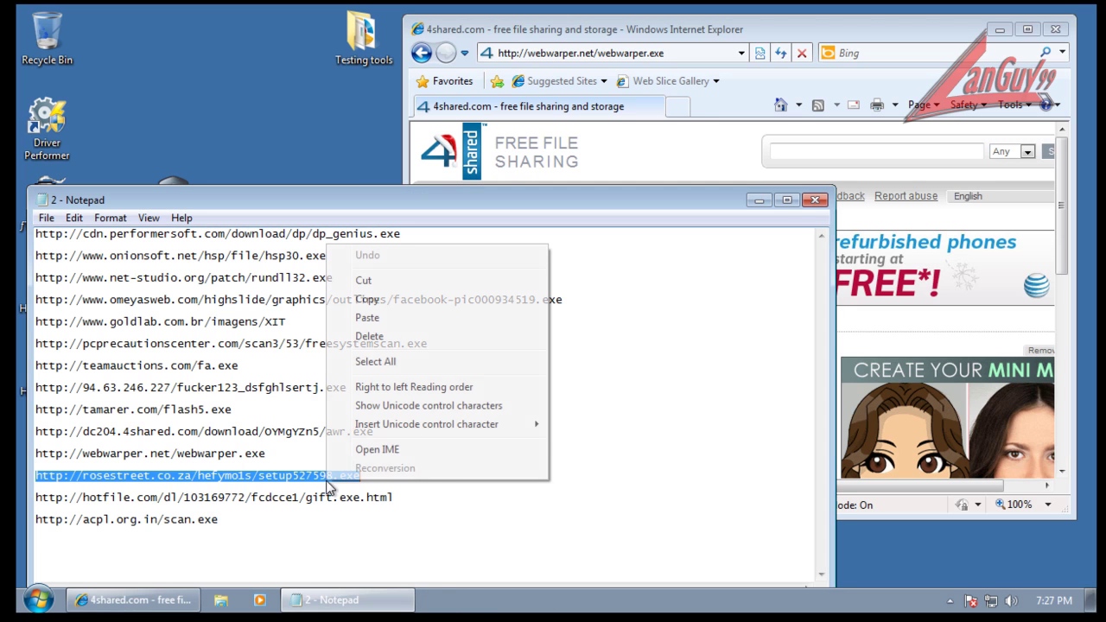
click(412, 300)
click(612, 52)
double_click(618, 52)
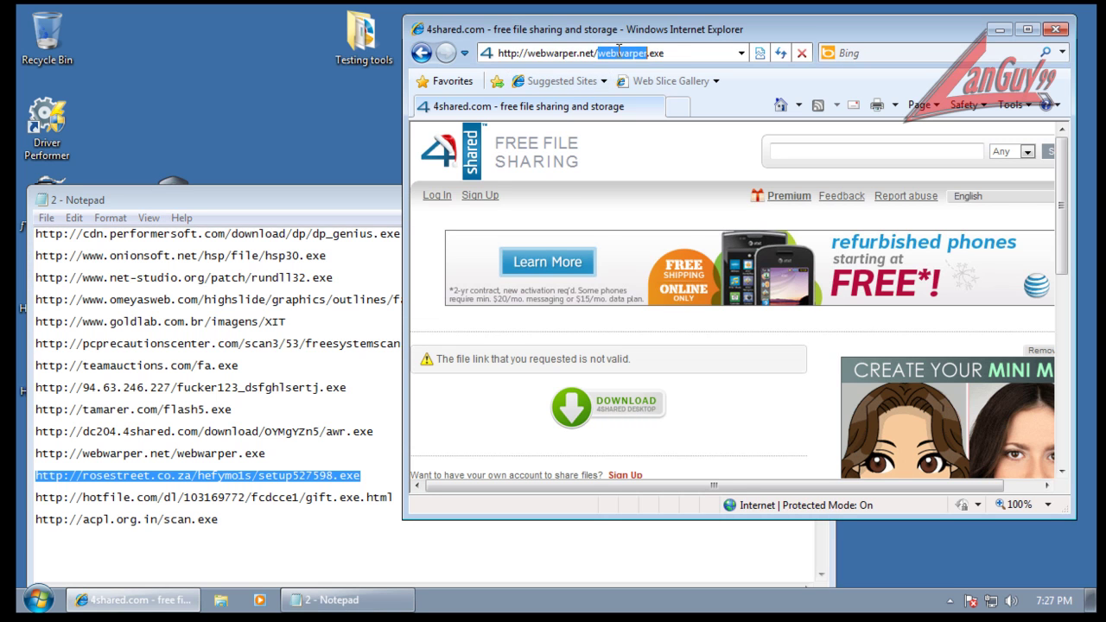
click(683, 52)
right_click(683, 52)
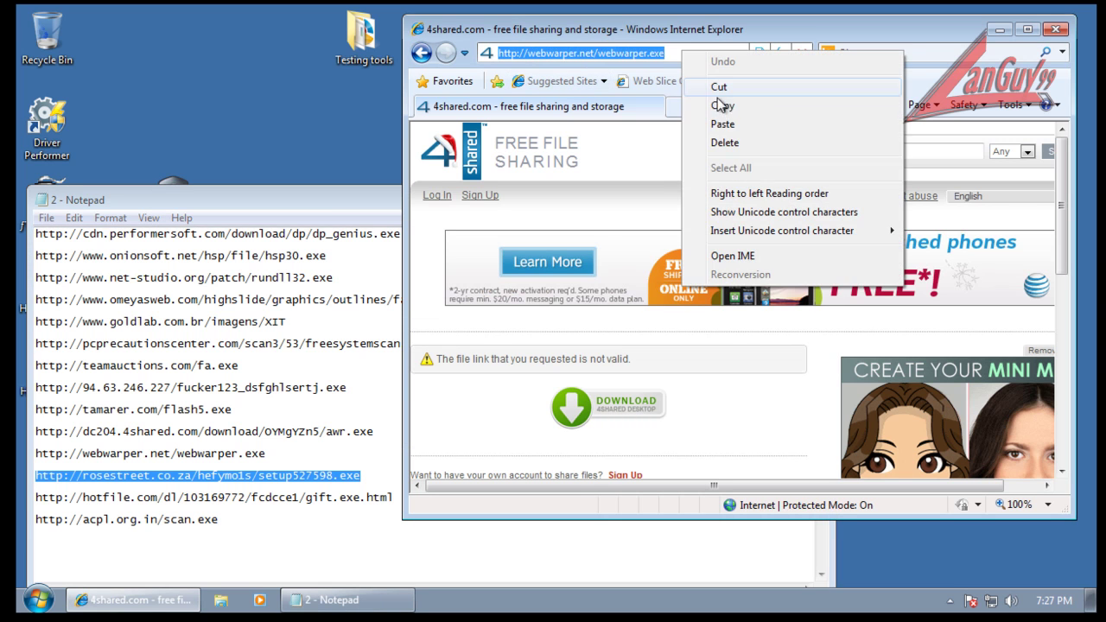
click(722, 124)
key(Return)
Run setup527598.exe, allow it through UAC, and review Outpost's advice details for the process.
click(532, 315)
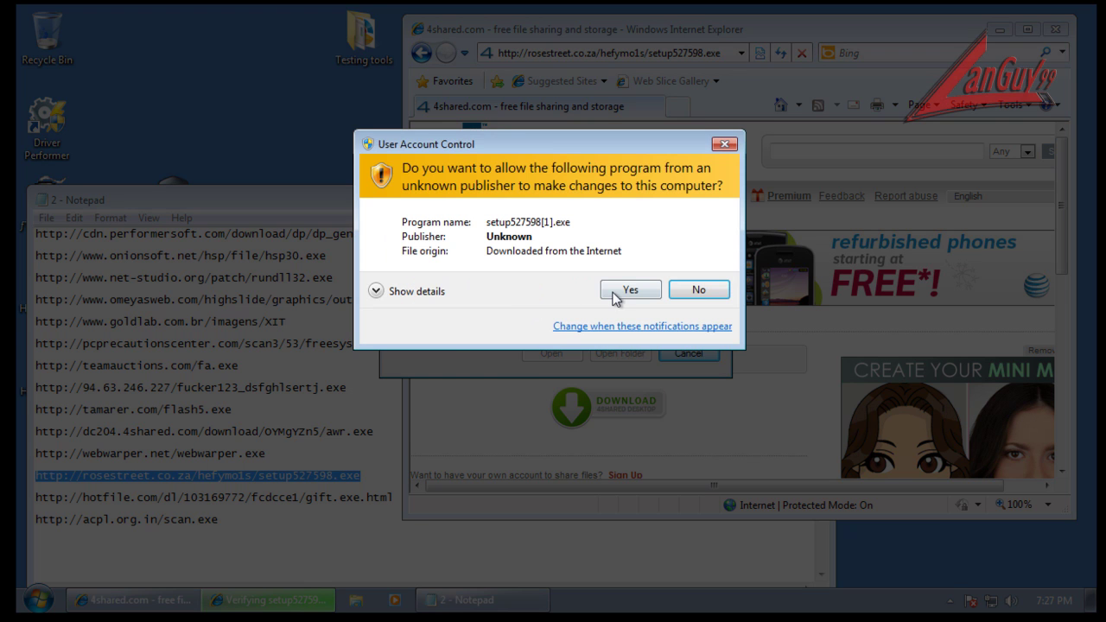
click(620, 292)
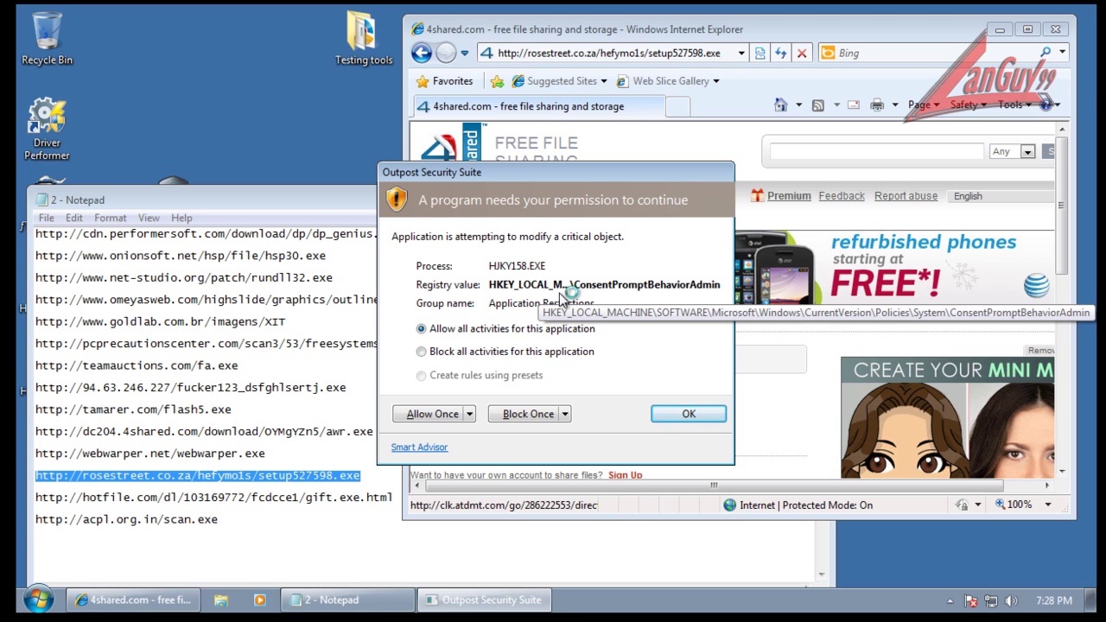
click(427, 449)
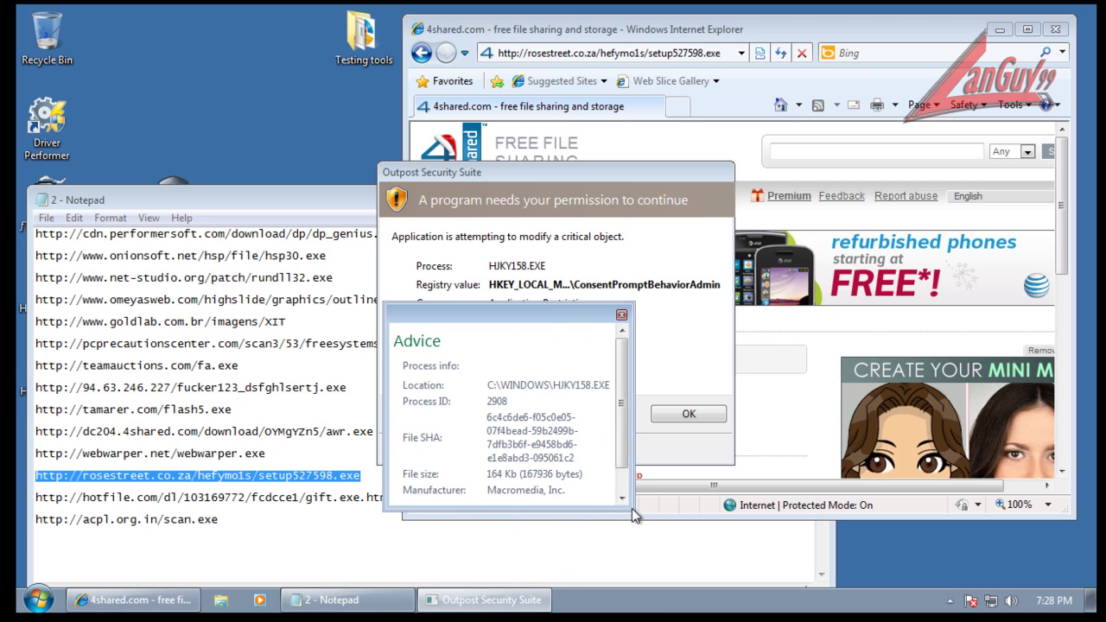
drag(632, 509, 937, 563)
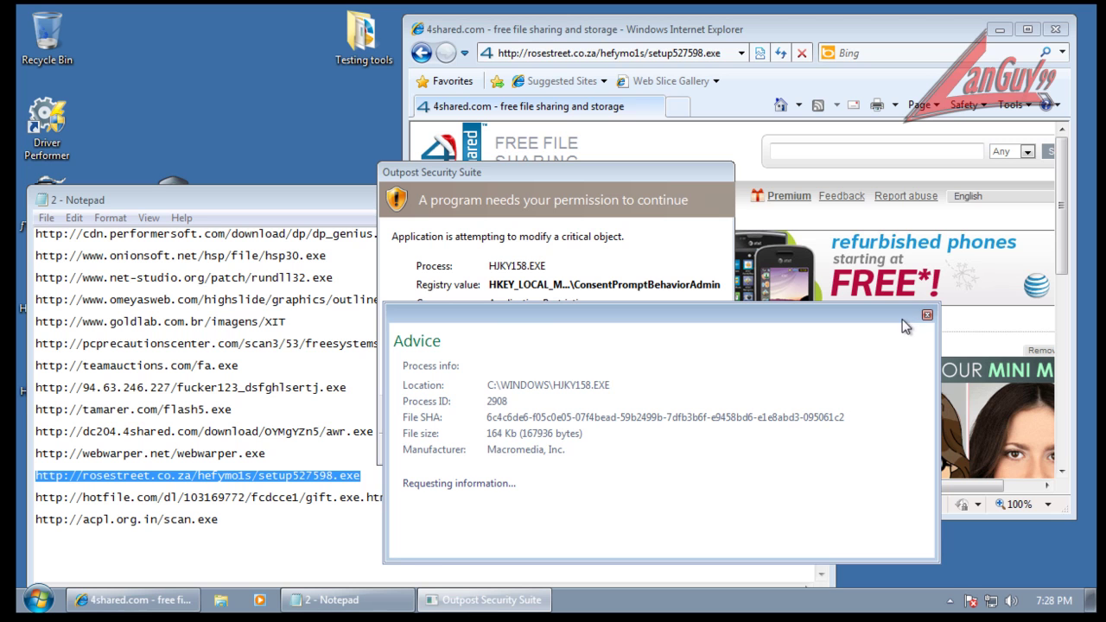
click(927, 316)
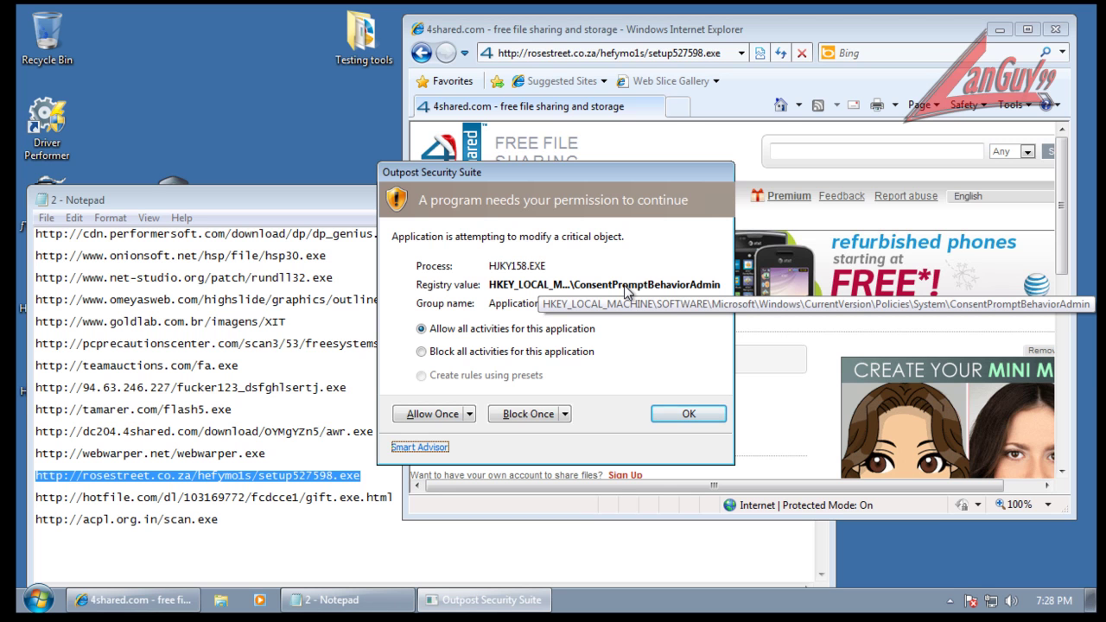
Block the EnableLUA and REGEDIT.EXE registry changes, then block and terminate HJKY158.EXE.
click(515, 416)
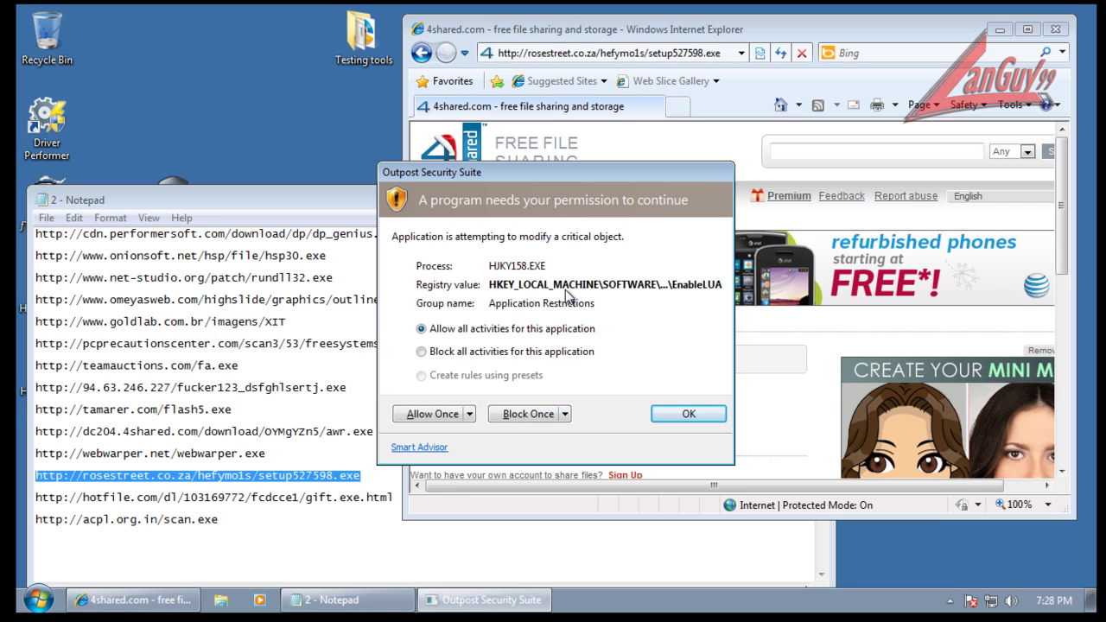
click(521, 415)
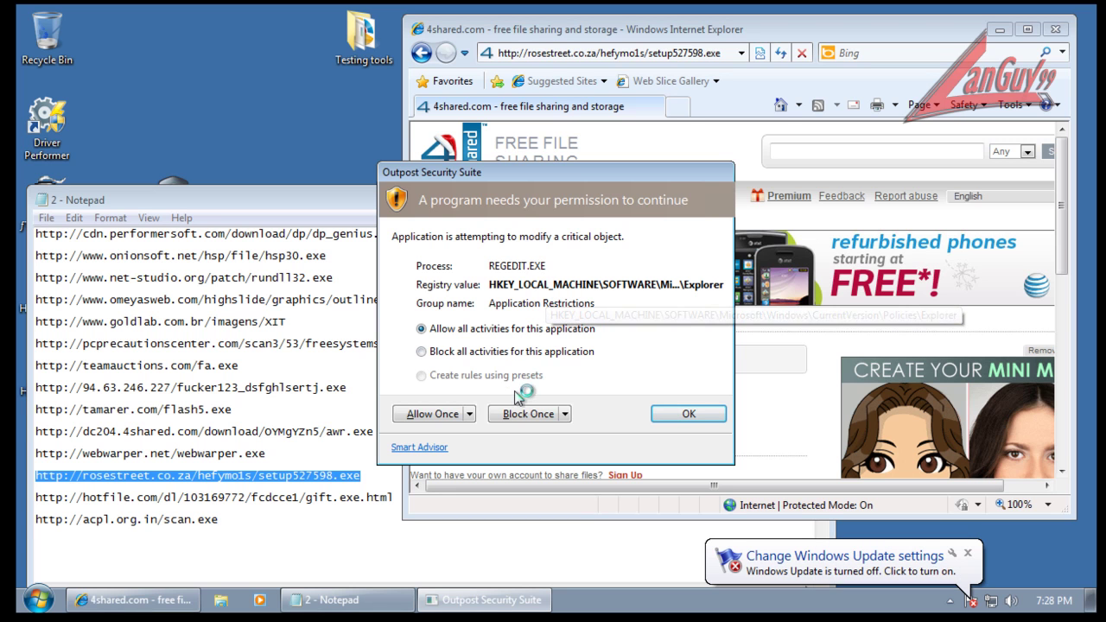
click(510, 354)
click(536, 421)
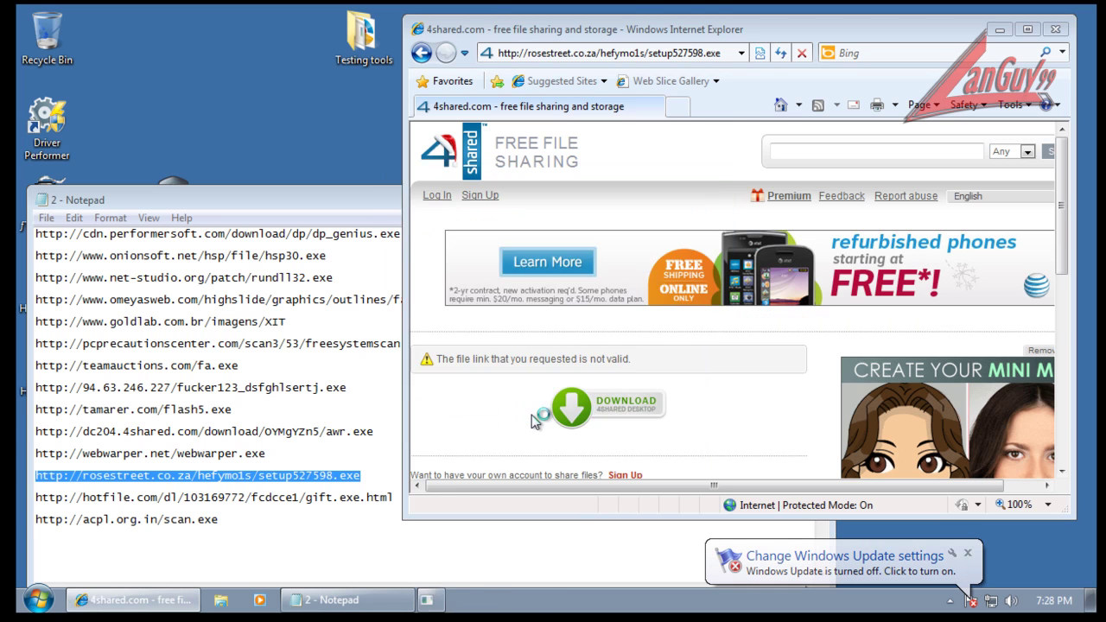
click(566, 414)
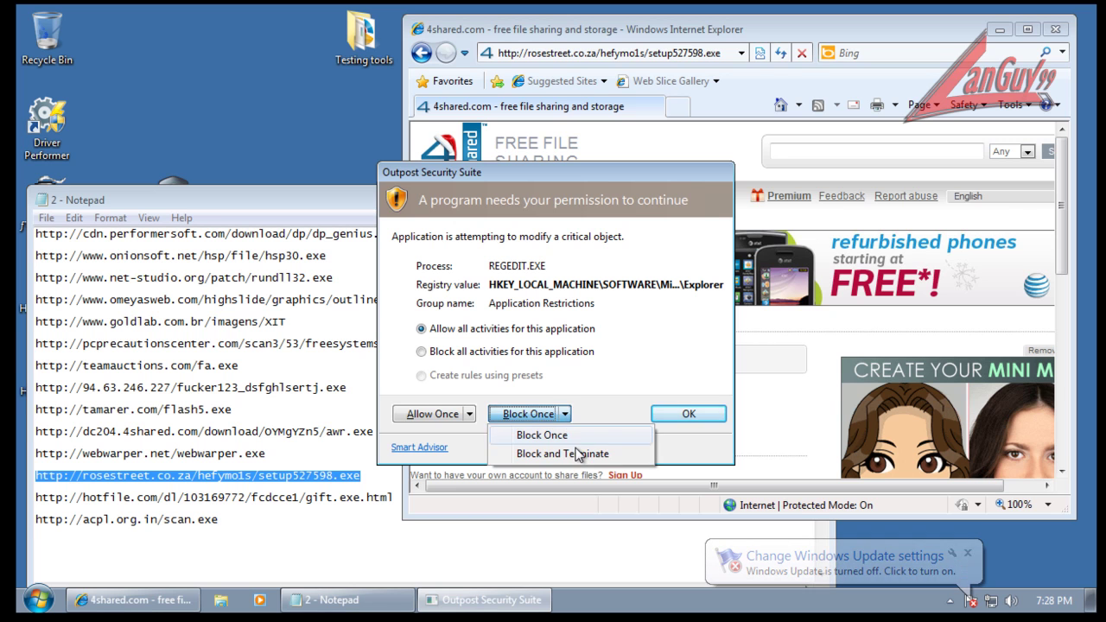
click(571, 453)
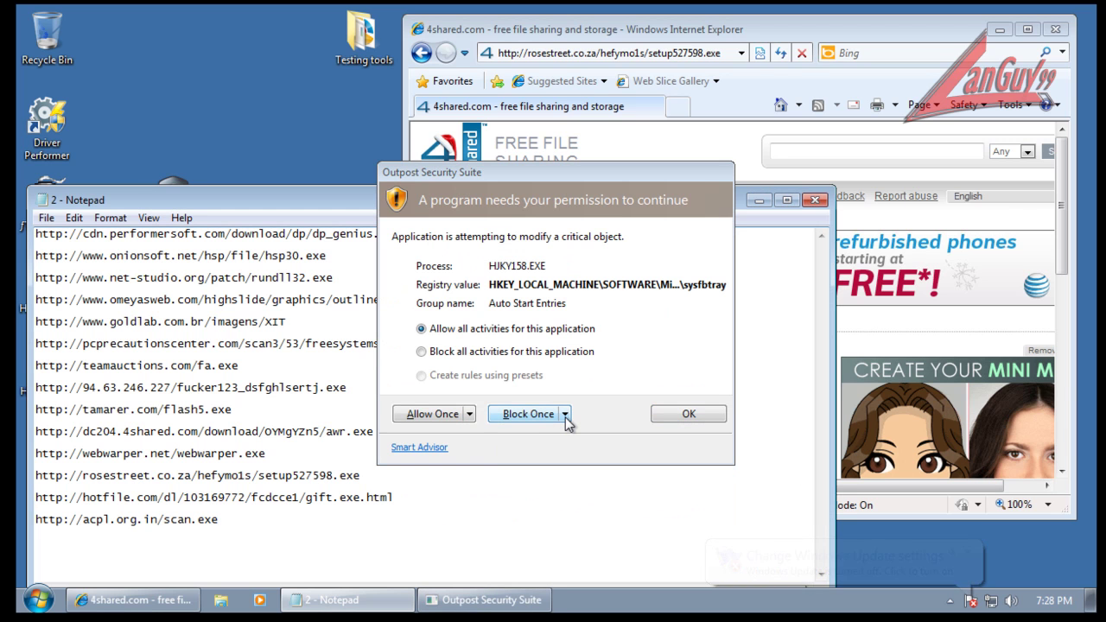
click(567, 414)
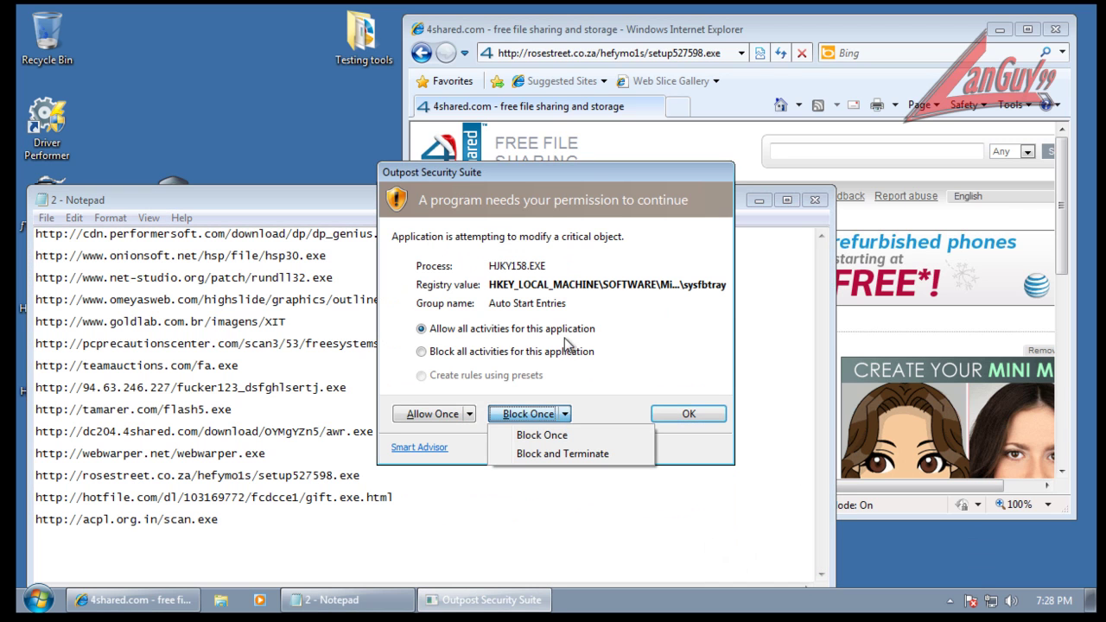
click(564, 453)
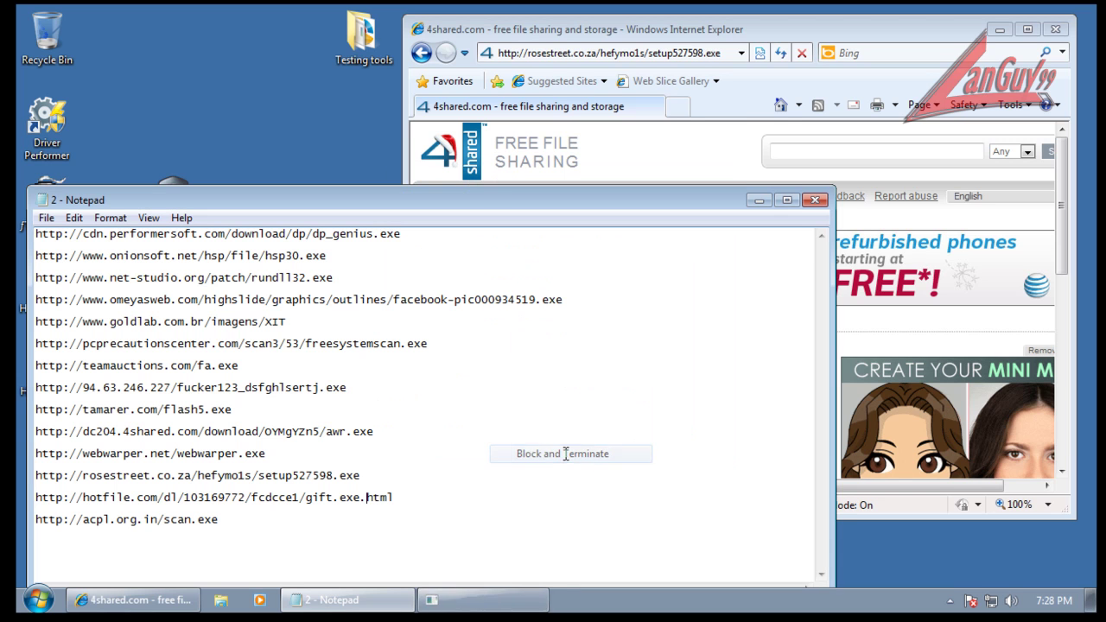
Dismiss the Program Compatibility Assistant warning.
double_click(385, 497)
right_click(382, 503)
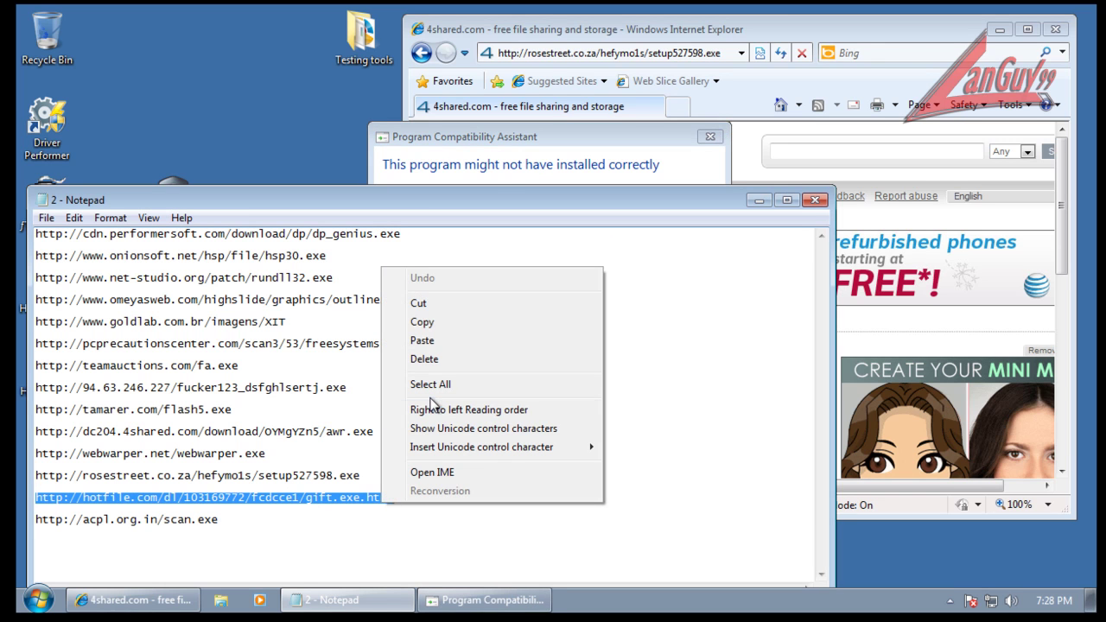
click(560, 145)
click(687, 364)
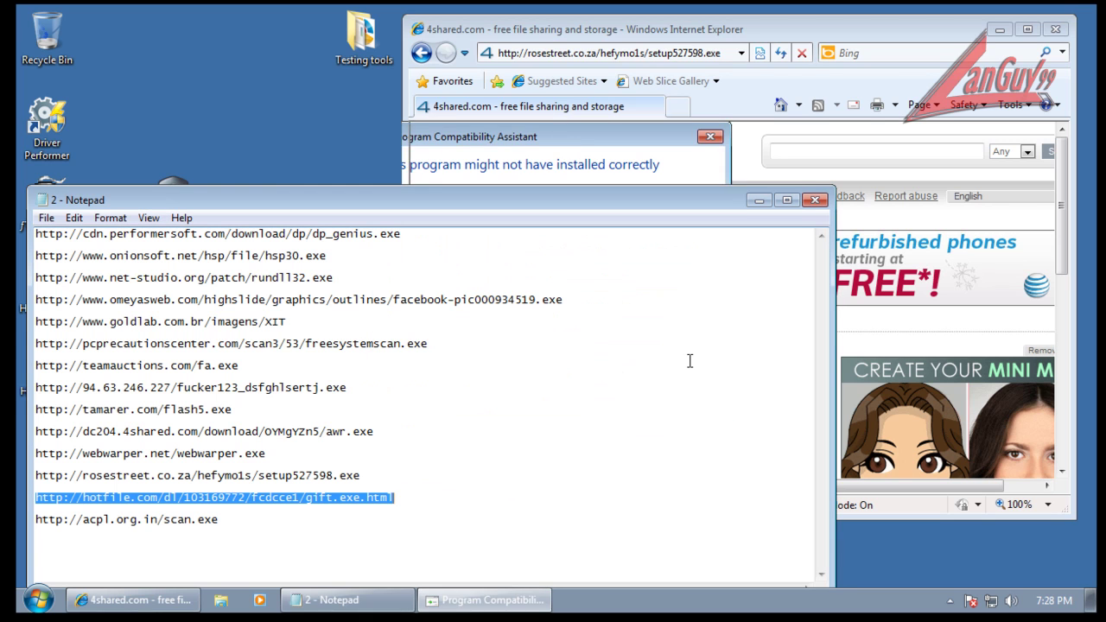
Copy the hotfile gift.exe URL from Notepad and load it in Internet Explorer.
right_click(383, 505)
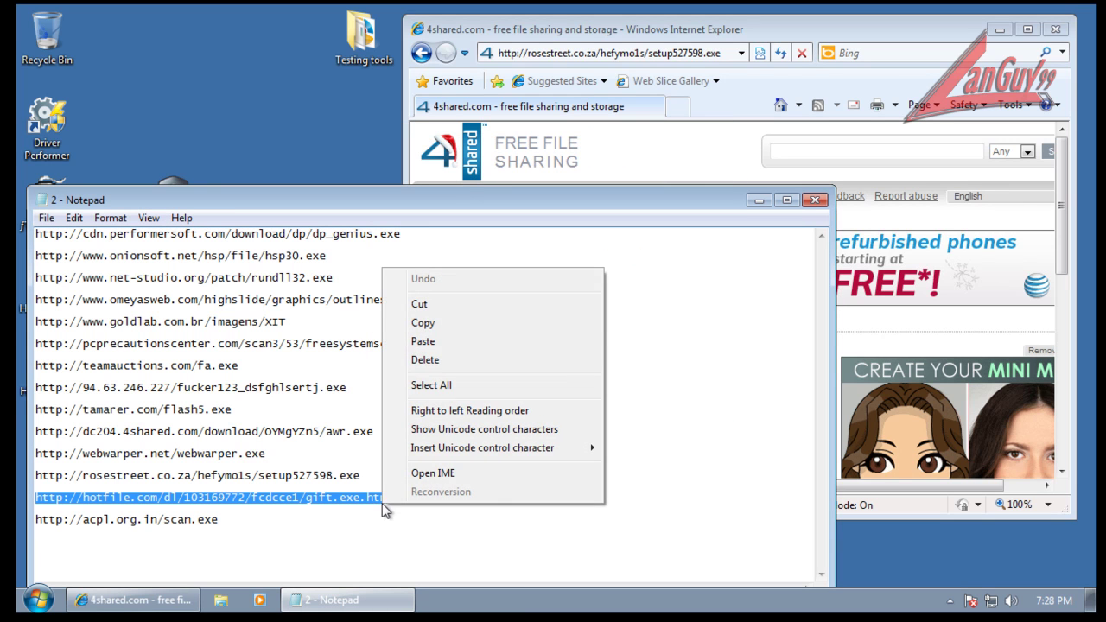
click(448, 325)
click(629, 54)
triple_click(630, 53)
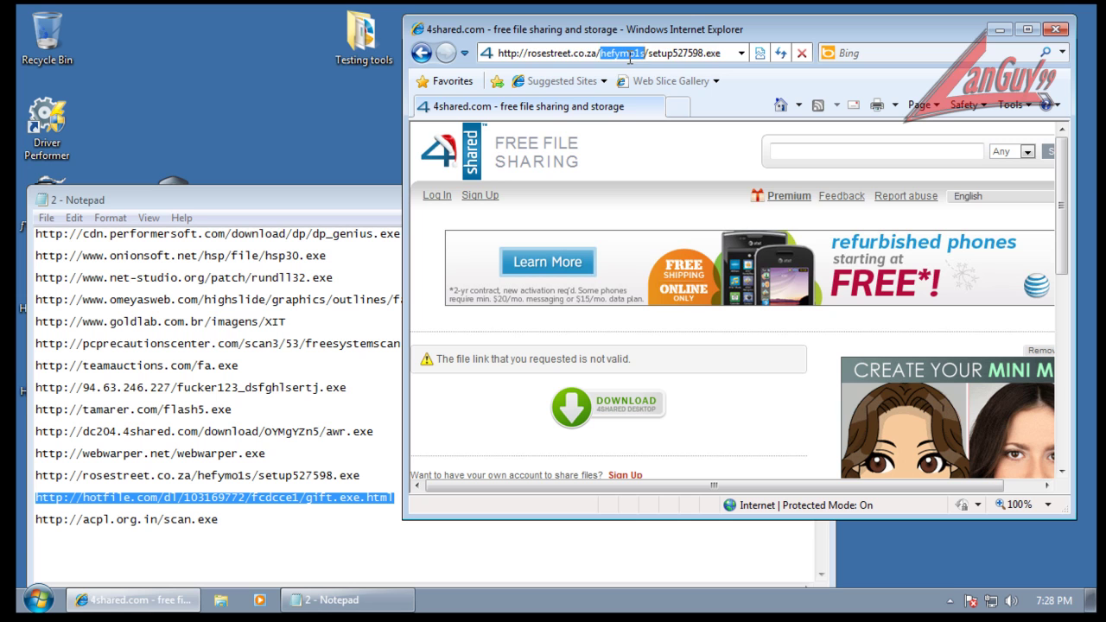
right_click(630, 55)
click(672, 132)
key(Return)
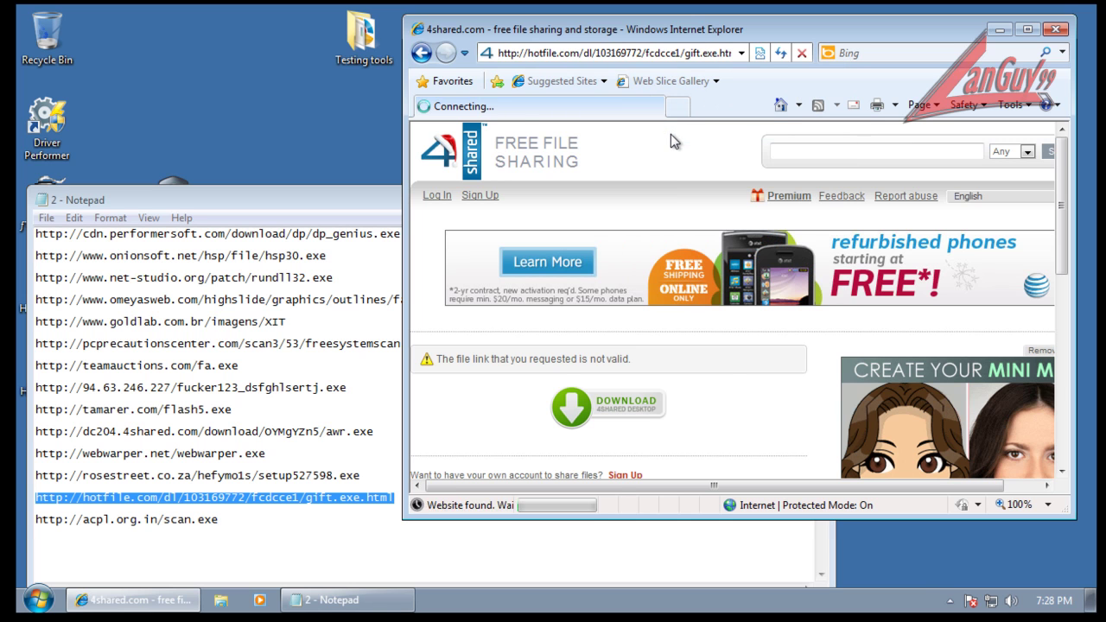
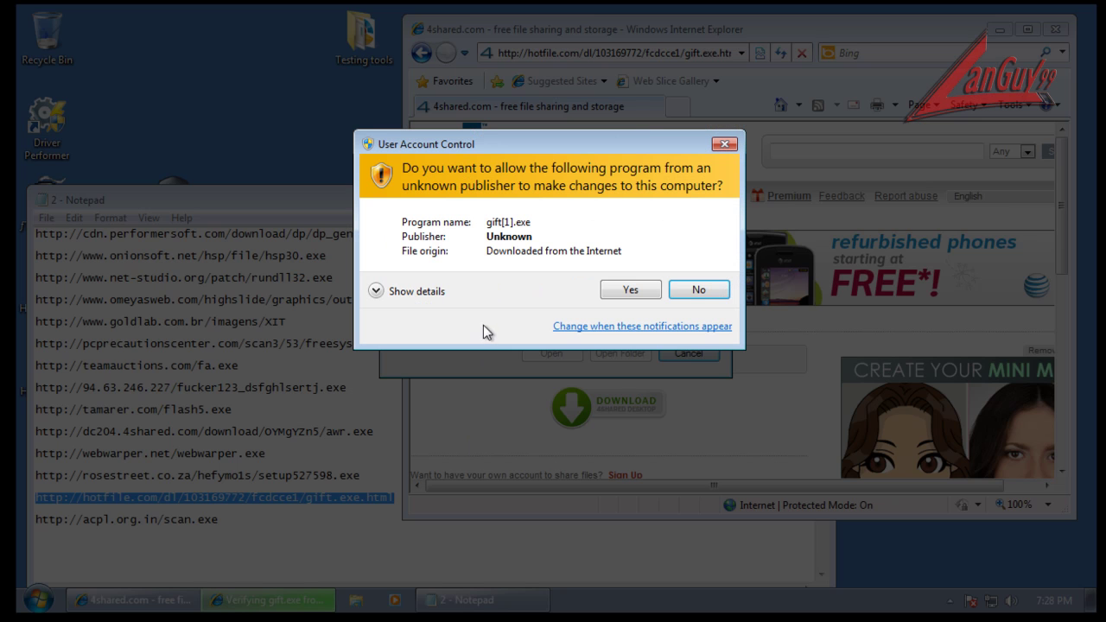
Let gift[1].exe run, select the scan.exe line, then block its Winsock and exefile.exe changes.
click(650, 290)
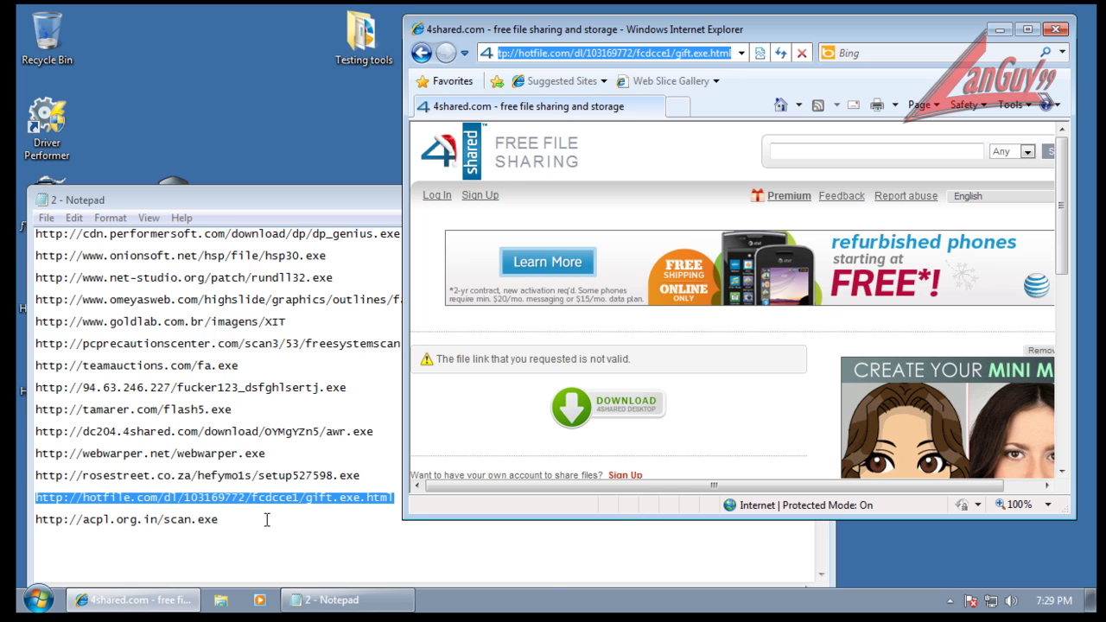
click(221, 519)
key(shift+Home)
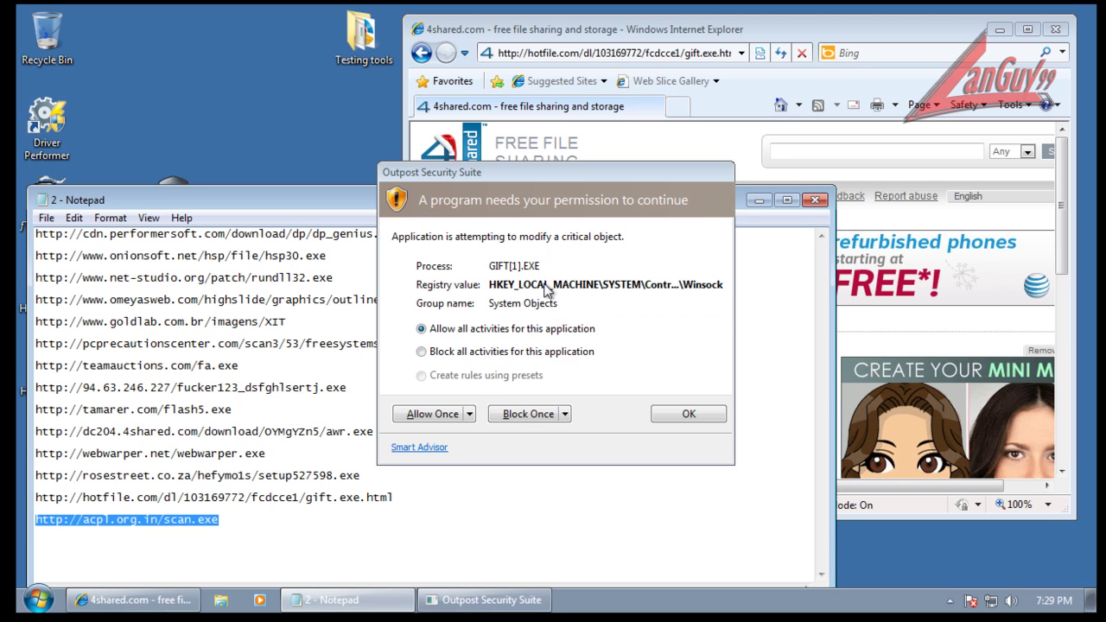
click(528, 414)
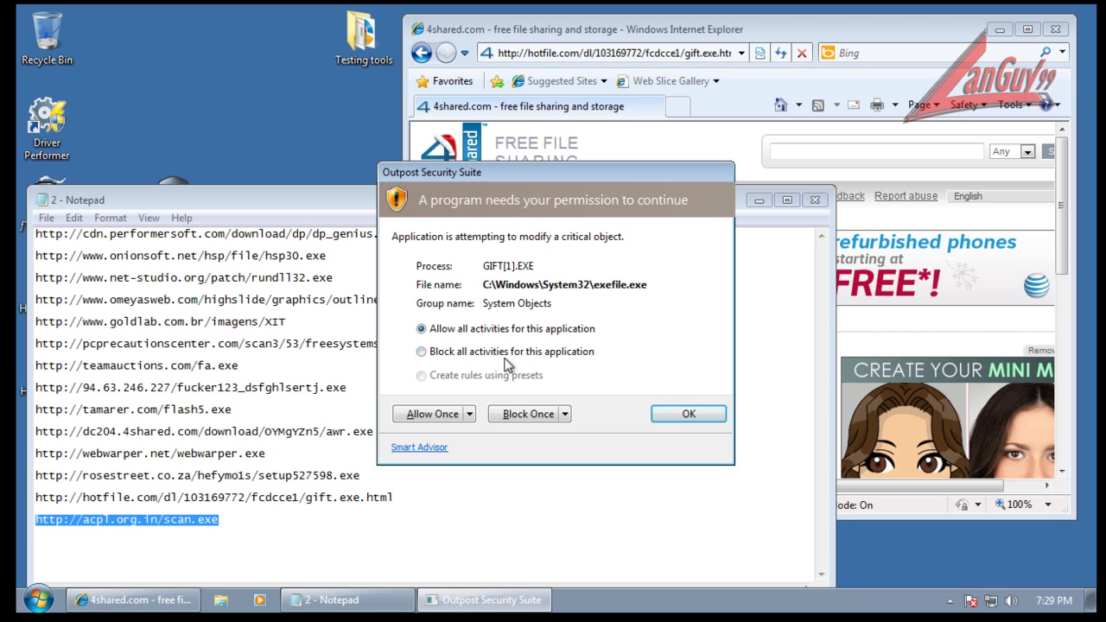
click(529, 414)
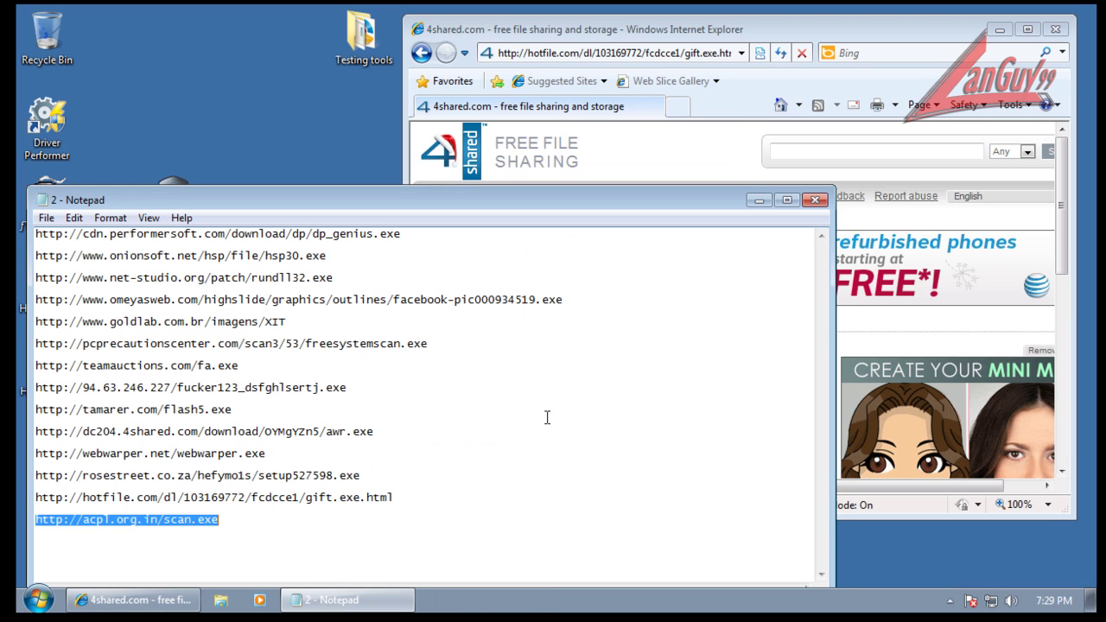
right_click(191, 523)
click(249, 342)
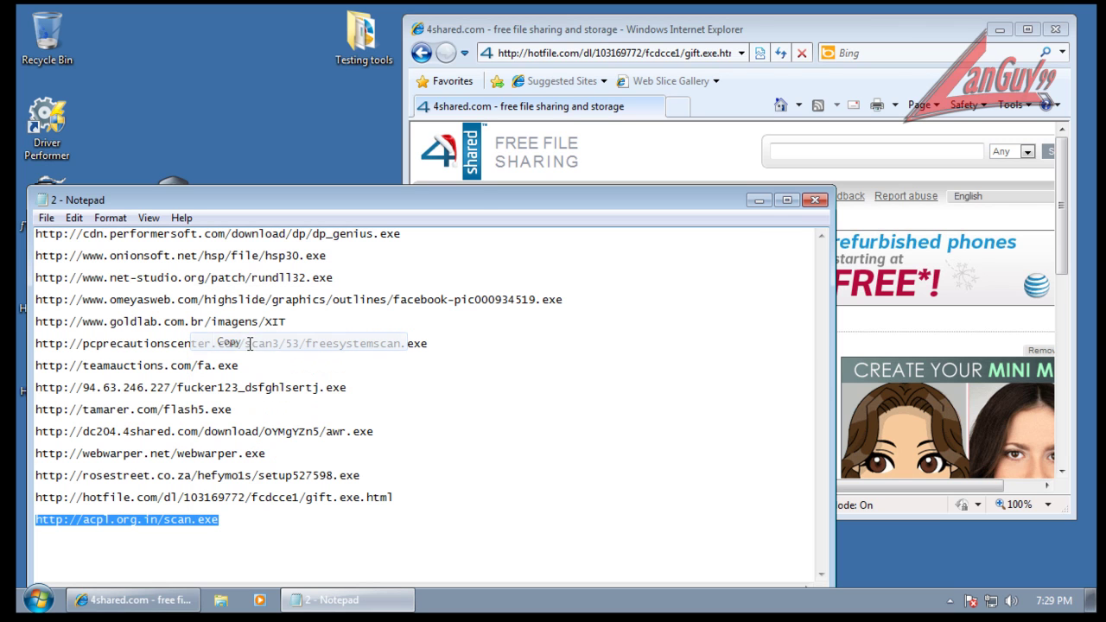
click(563, 54)
click(563, 54)
right_click(564, 54)
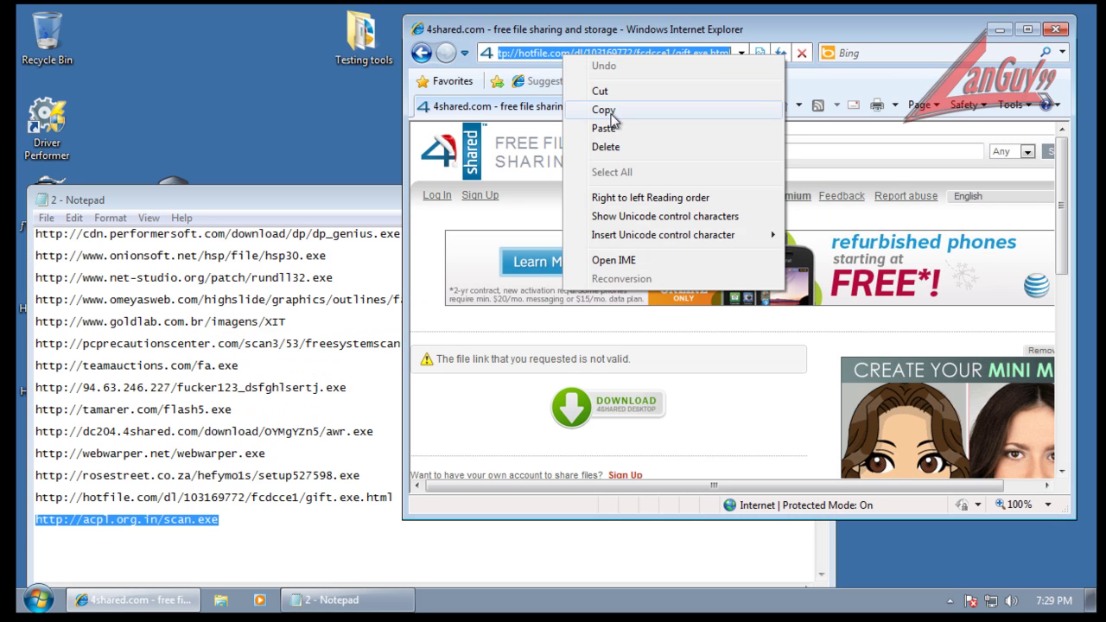
click(608, 126)
key(Return)
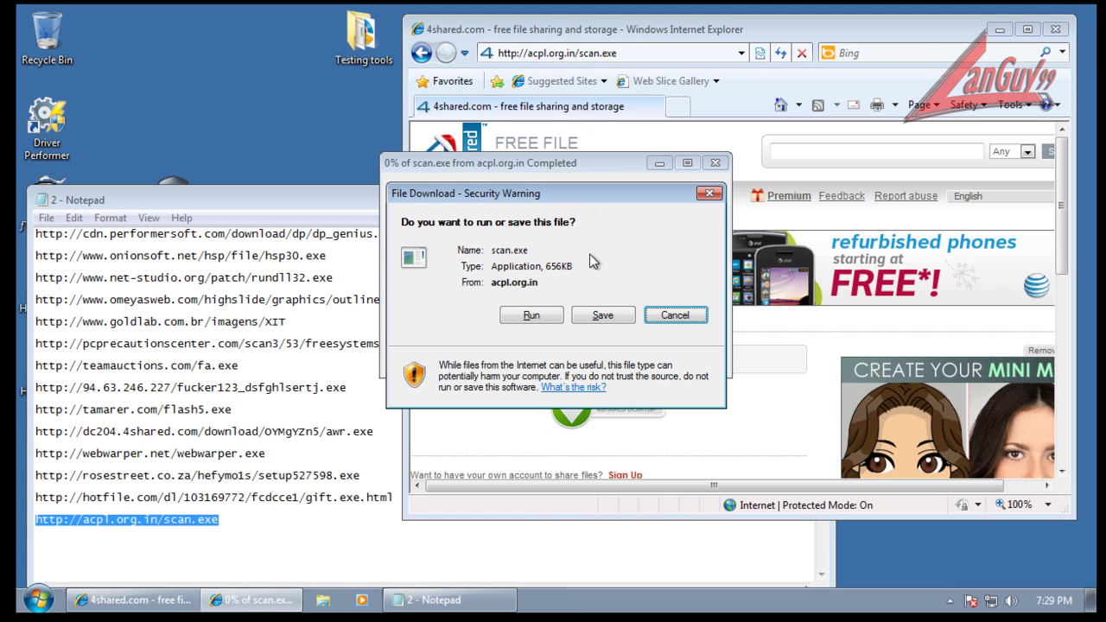
Run the downloaded scan.exe and close the Notepad list of malware links.
click(510, 316)
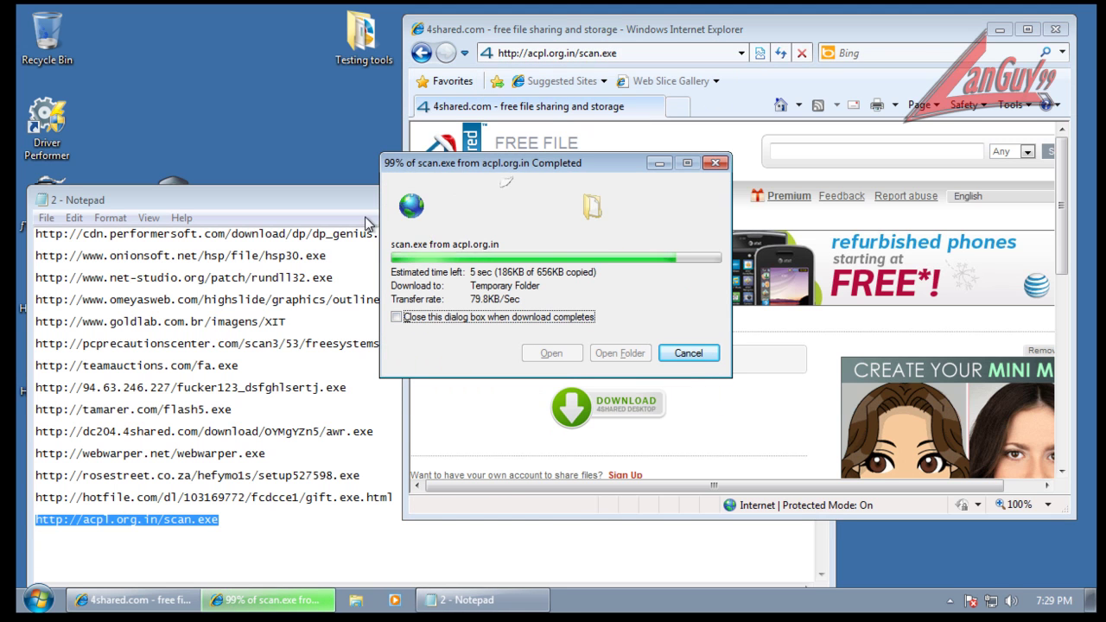
click(815, 201)
click(630, 279)
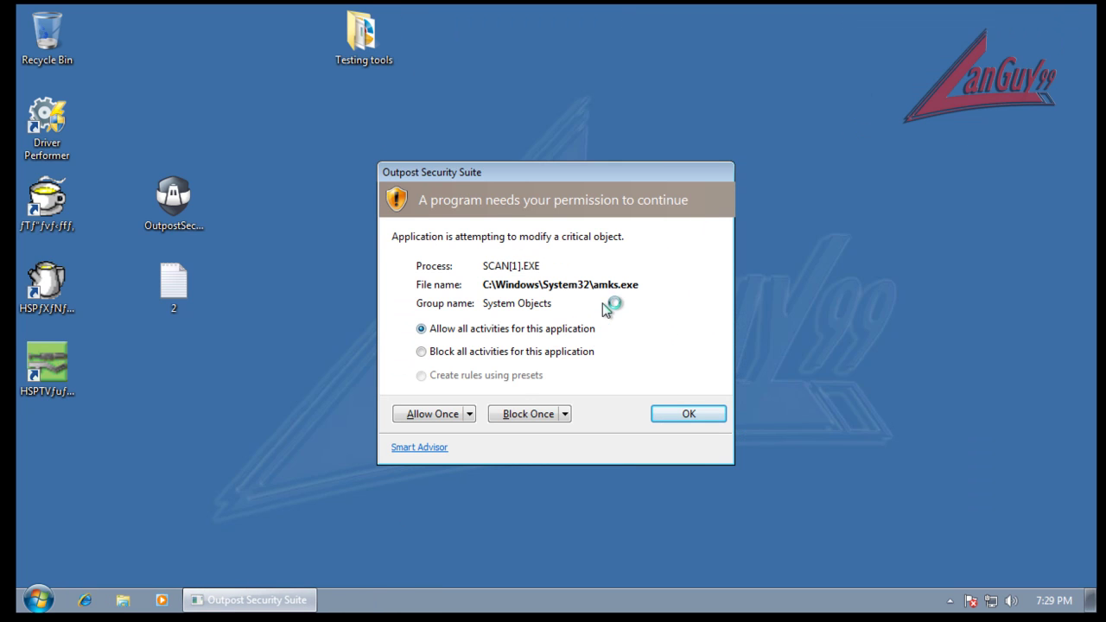
Block SCAN[1].EXE's repeated amks.exe modification requests, then block and terminate it.
click(528, 414)
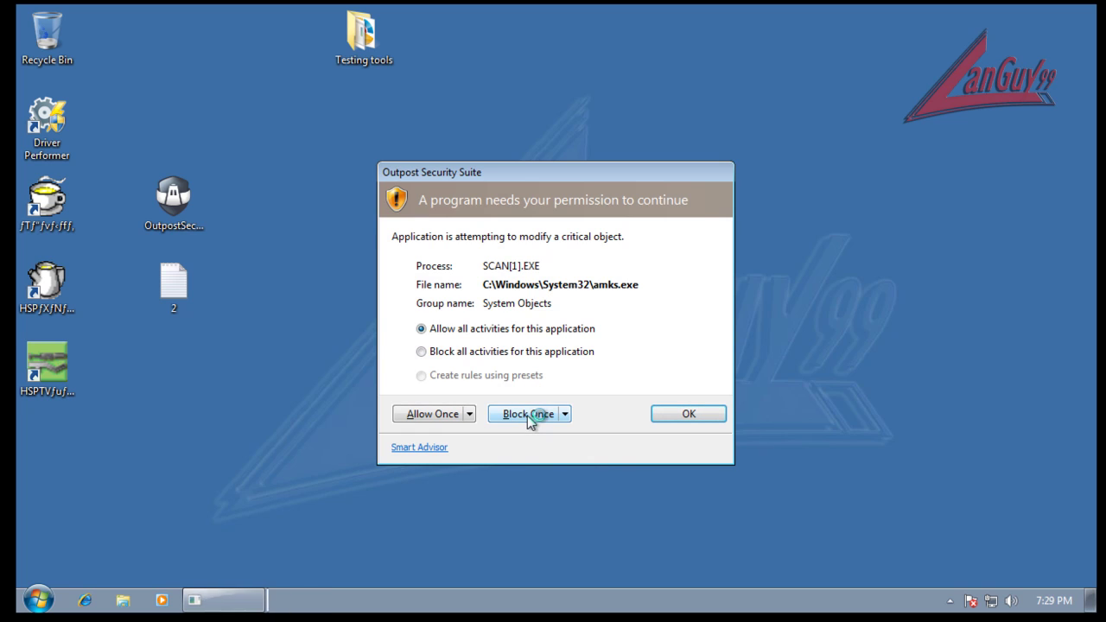
click(528, 414)
click(527, 414)
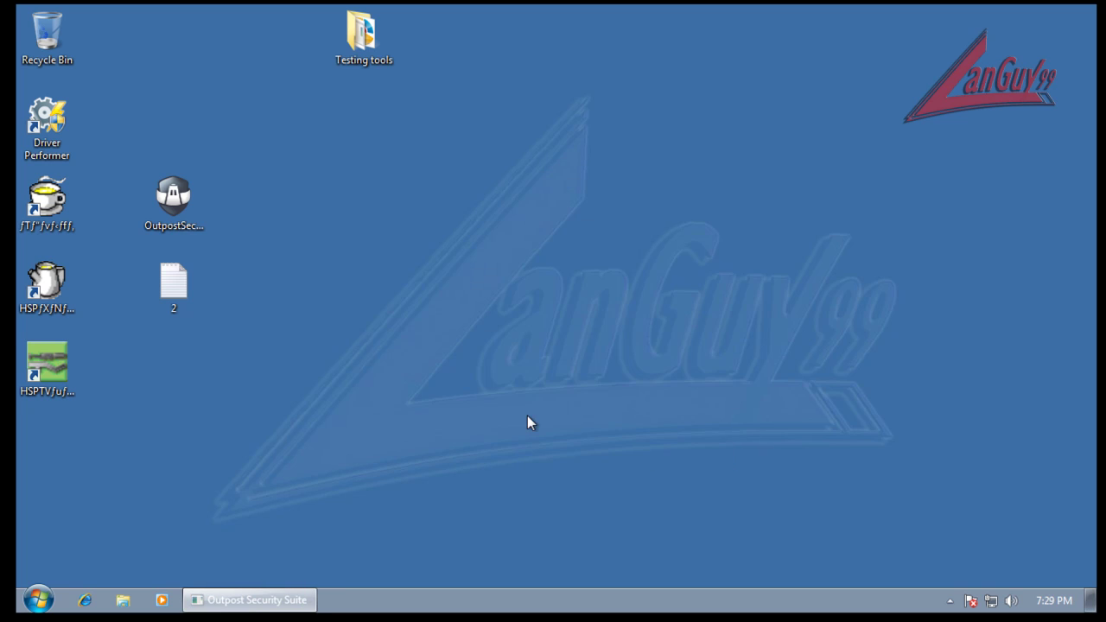
click(527, 414)
click(528, 414)
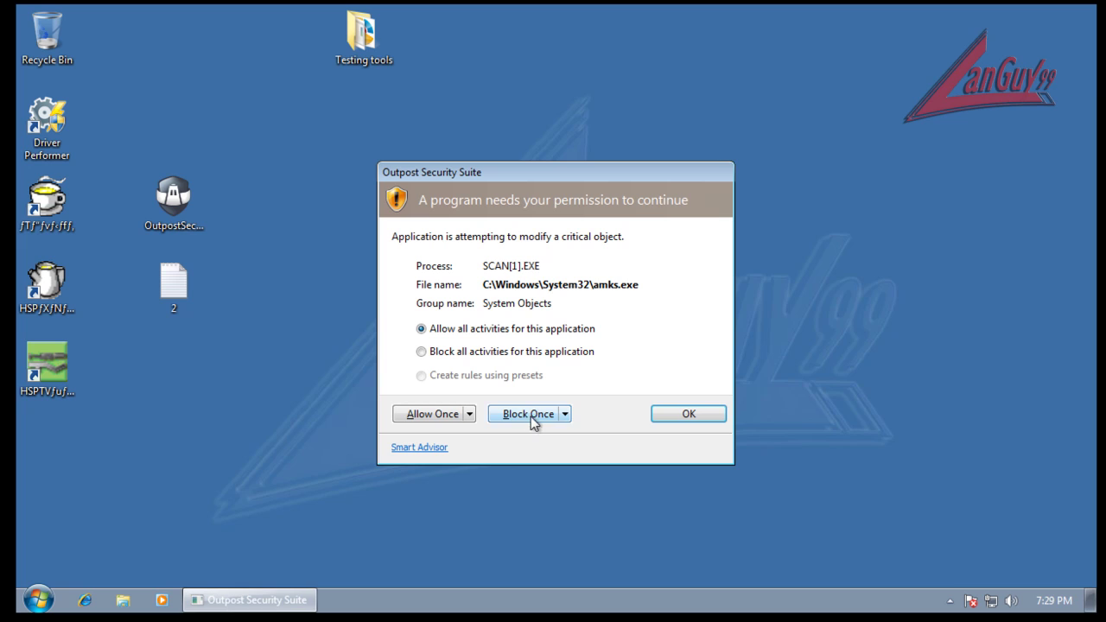
click(566, 415)
click(567, 459)
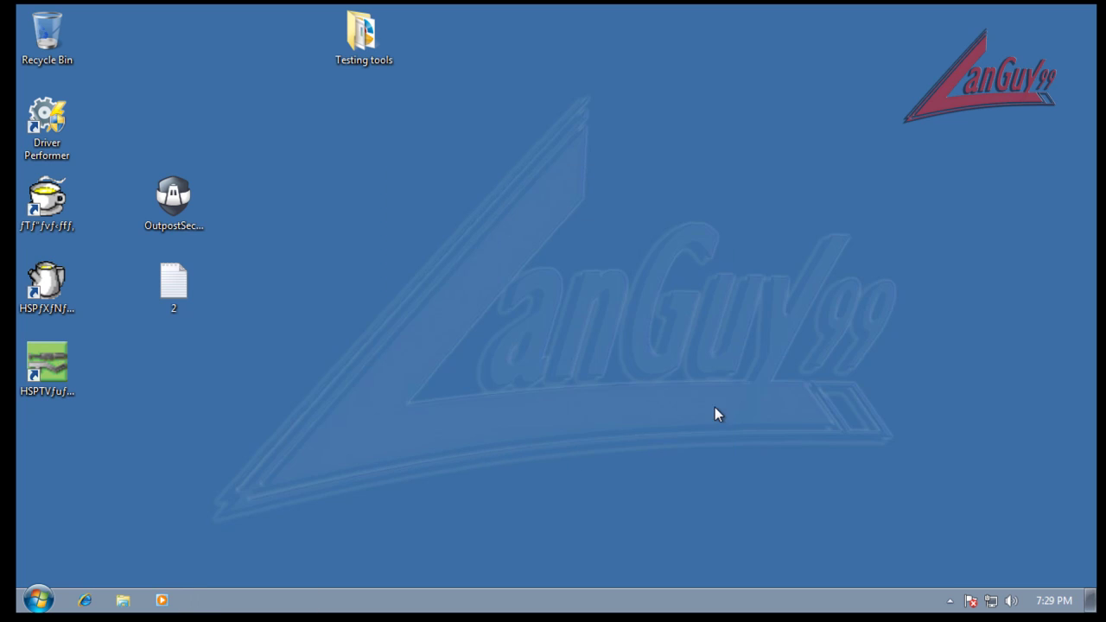
Open the taskbar's context menu.
click(949, 602)
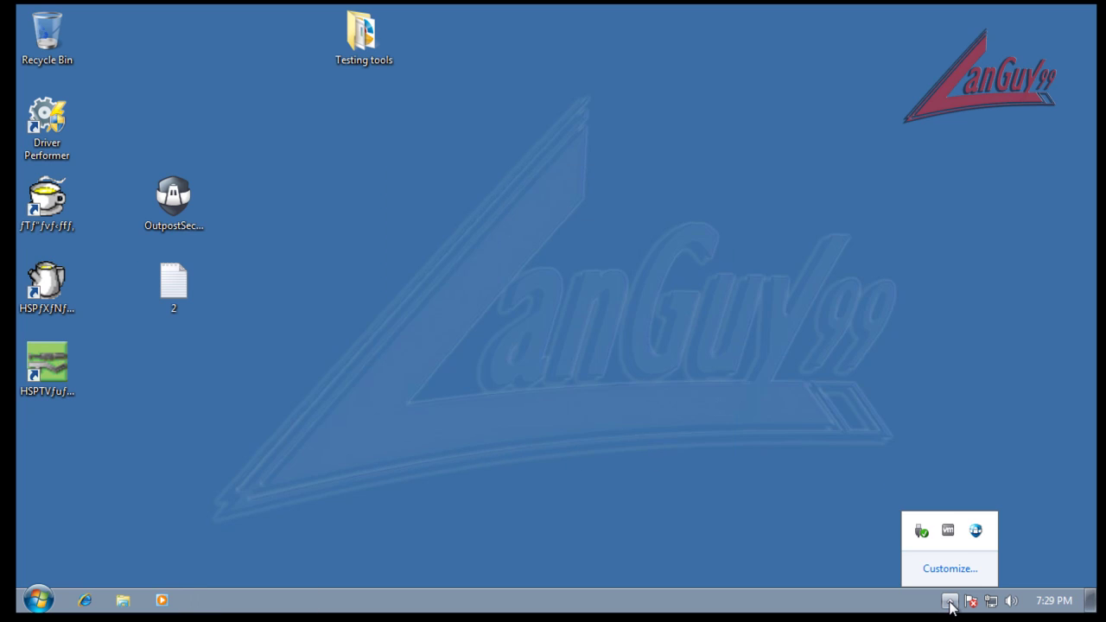
click(950, 602)
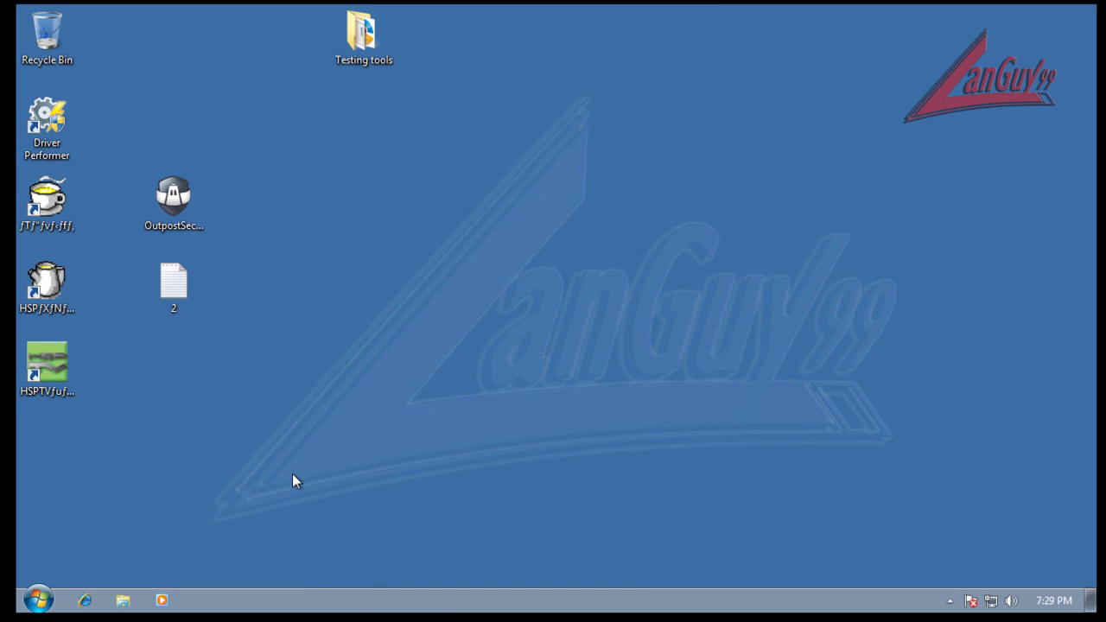
right_click(451, 604)
Start Task Manager, end the fa[1].exe process, and close Task Manager.
click(511, 542)
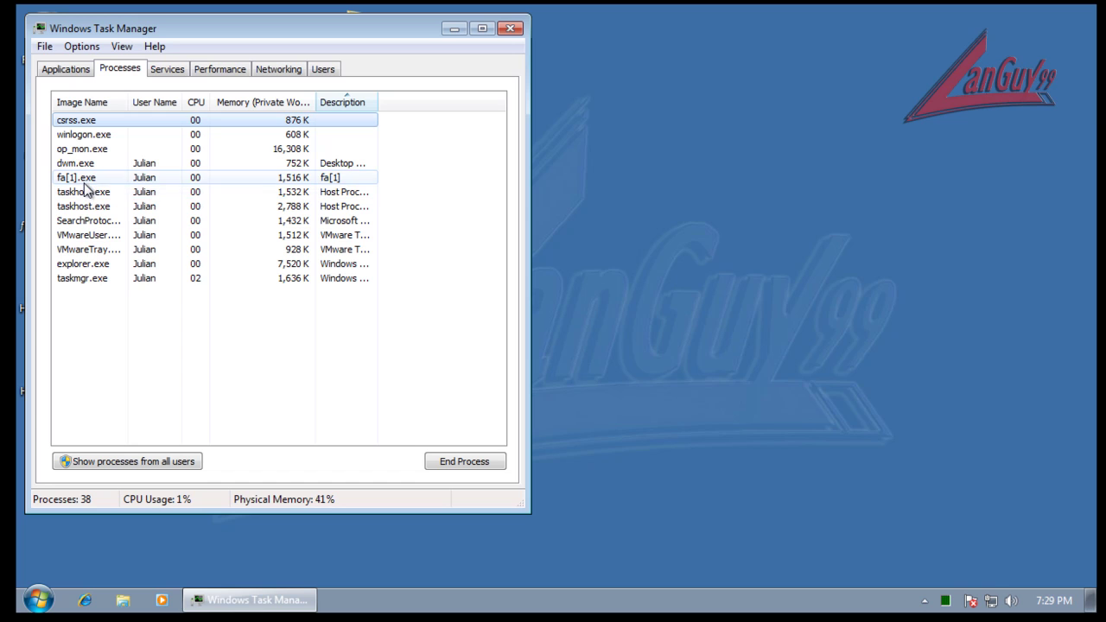
click(84, 179)
right_click(85, 179)
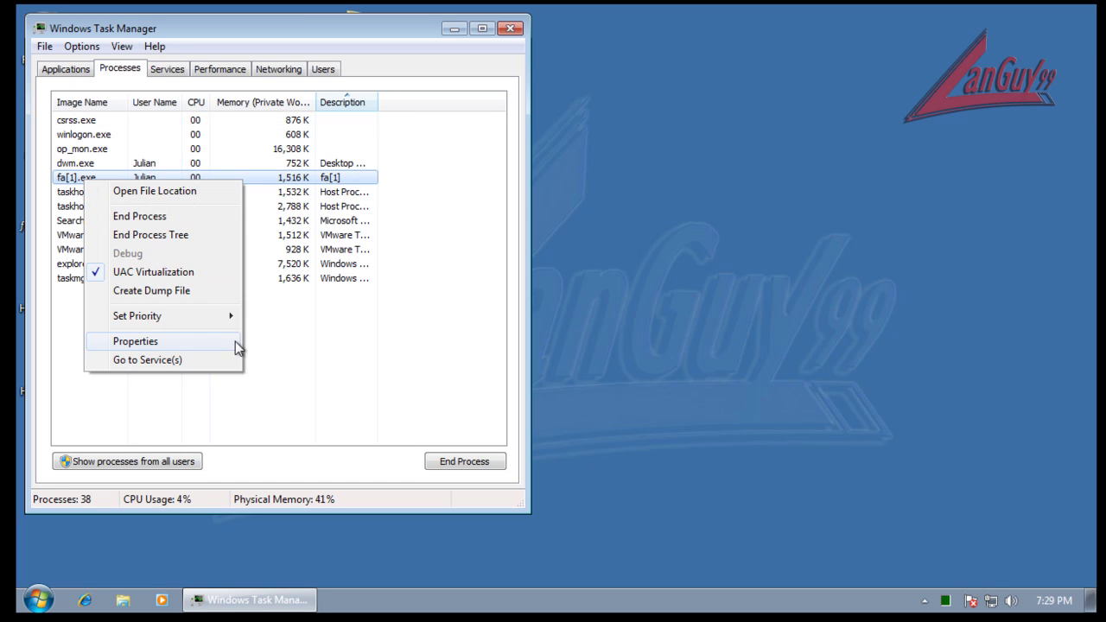
click(121, 216)
click(579, 331)
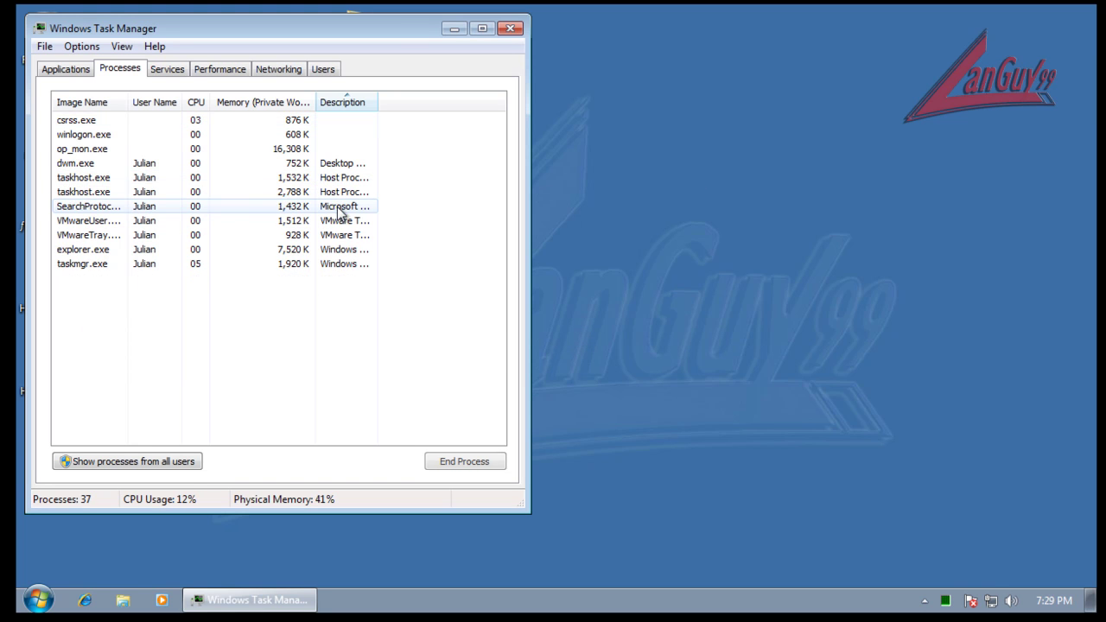
click(520, 32)
click(950, 601)
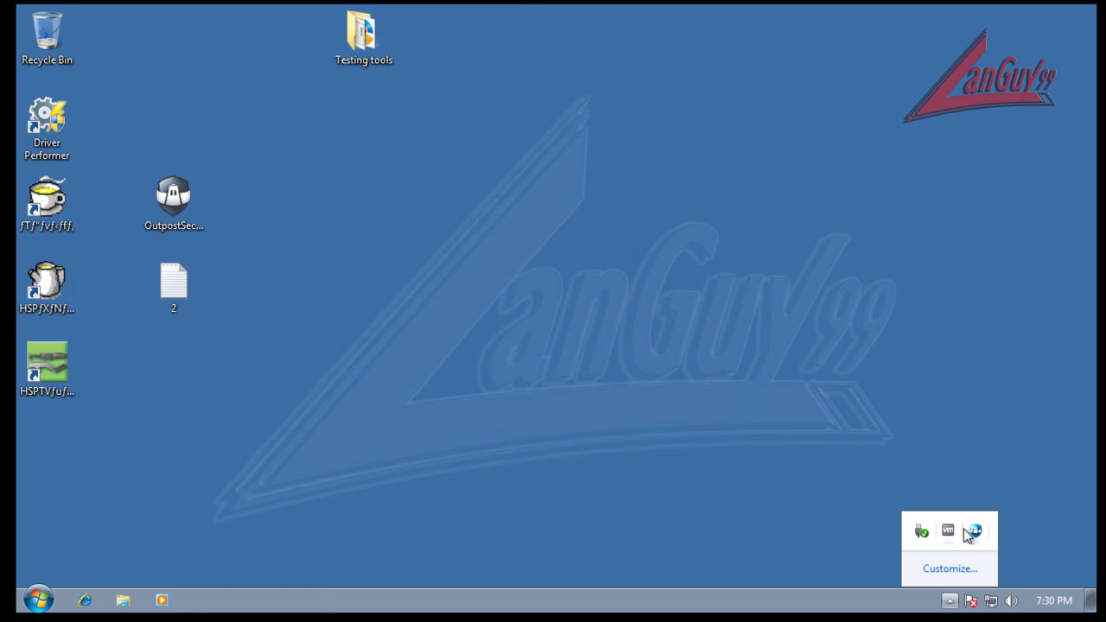
Open Outpost Security Suite and start a full system malware scan.
double_click(982, 535)
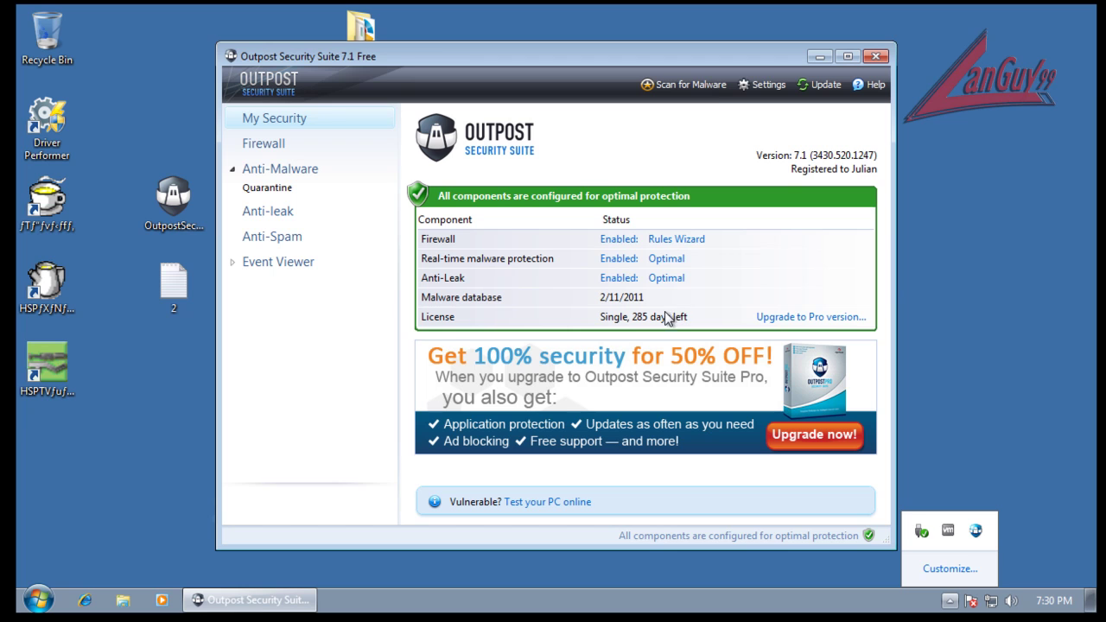
click(711, 83)
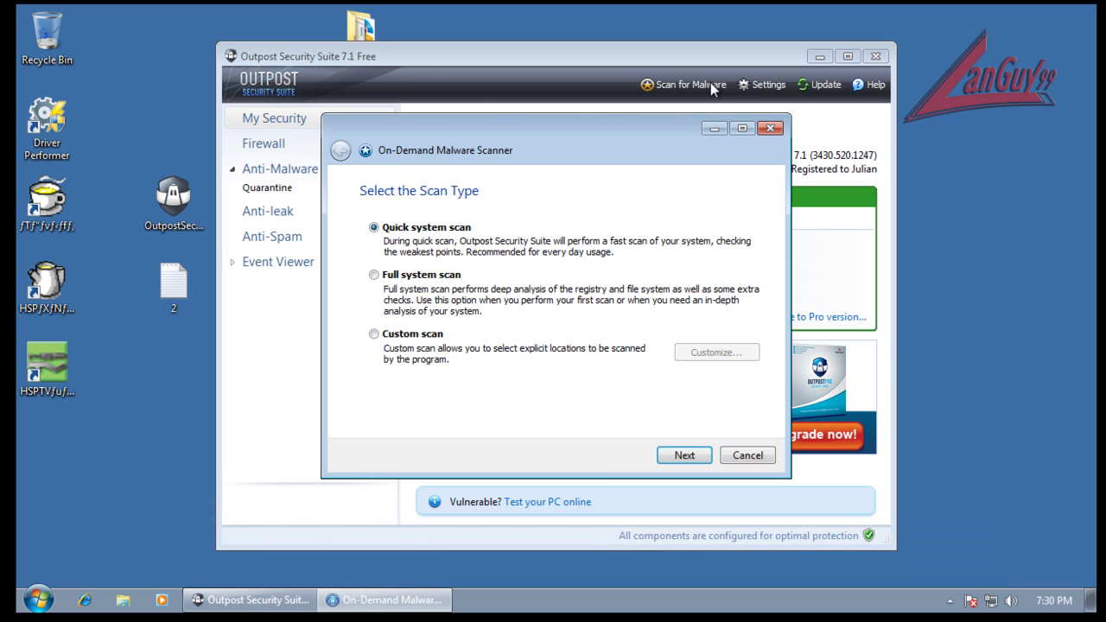
click(449, 276)
click(673, 456)
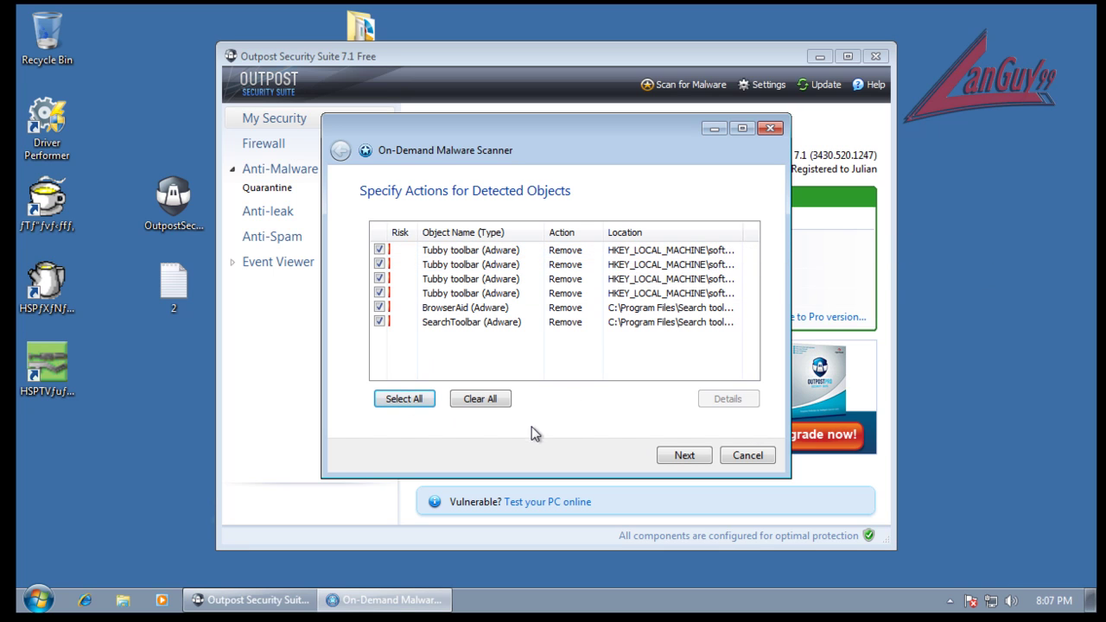
Quarantine all six detected adware objects, review the summary, and close Outpost.
click(684, 455)
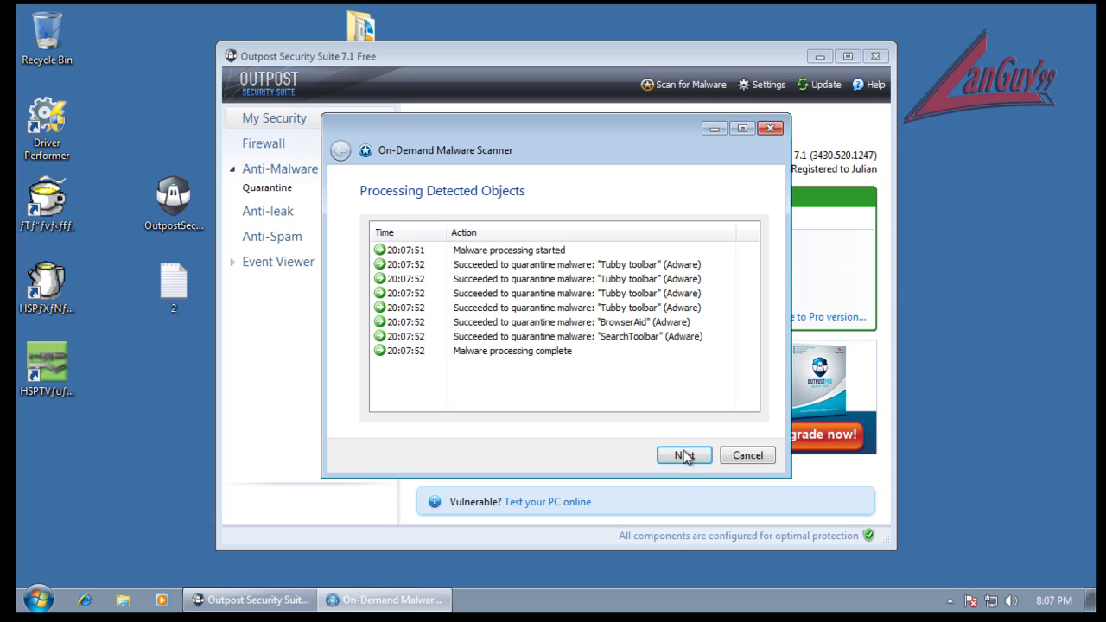
click(685, 456)
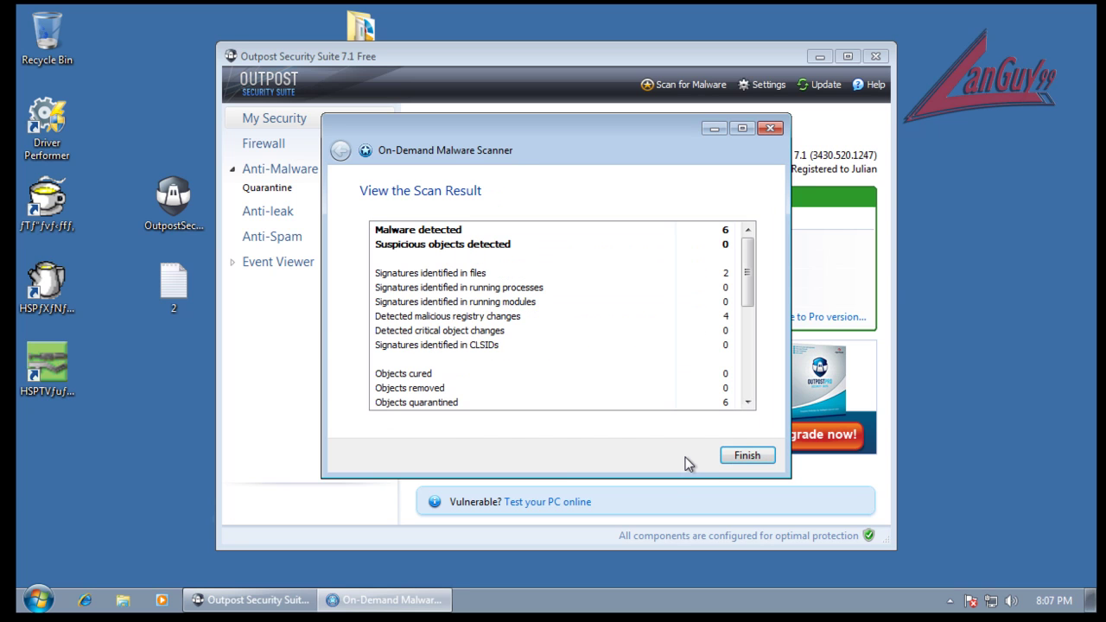
click(741, 457)
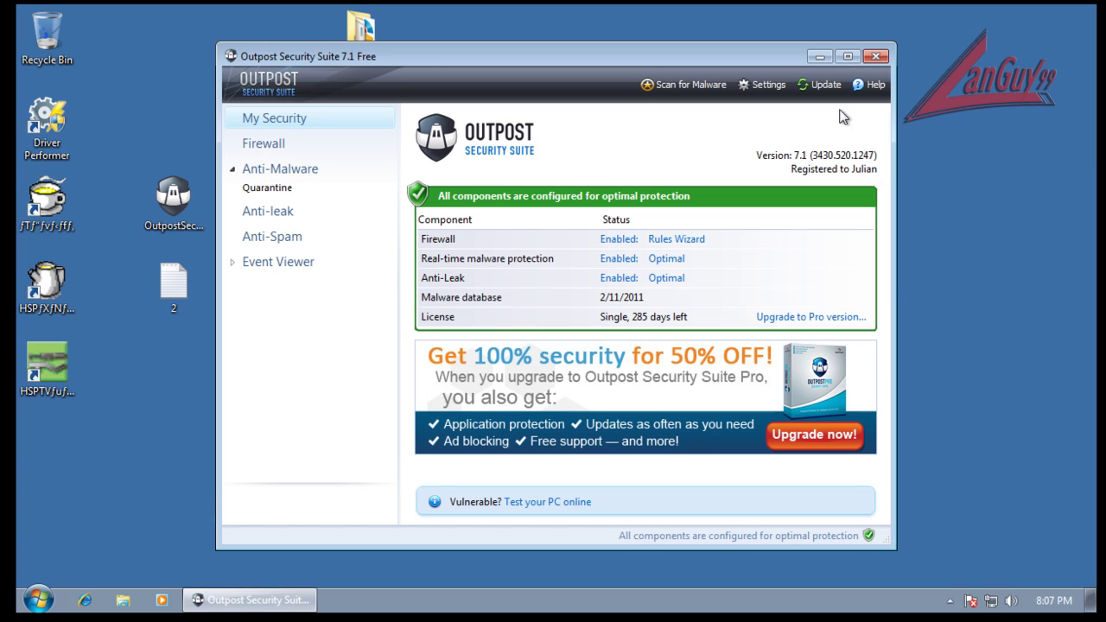
click(885, 56)
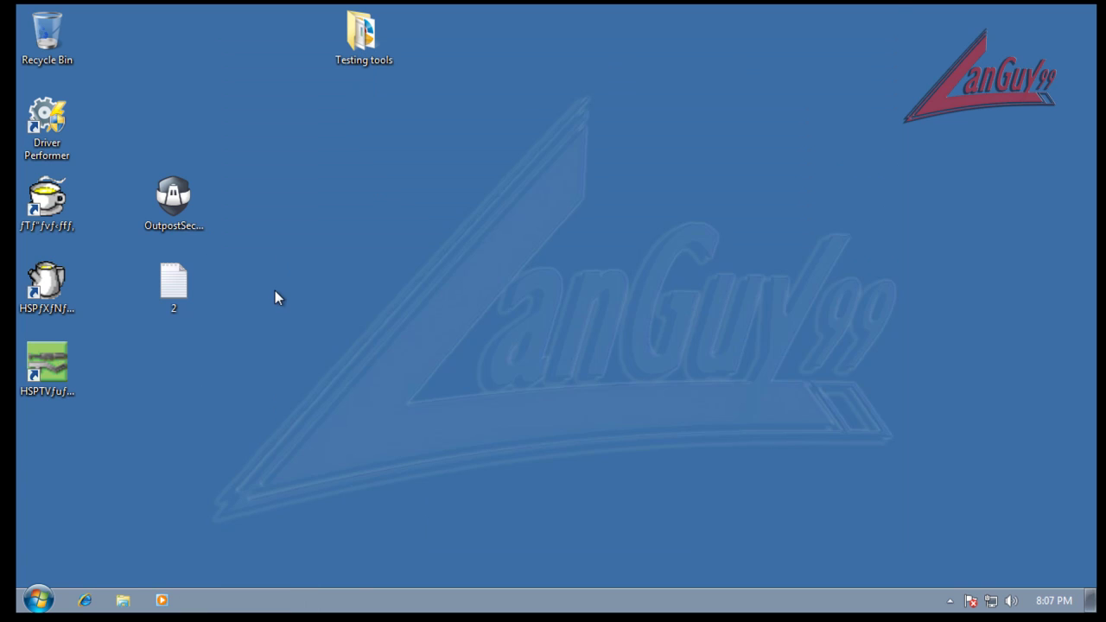
Bring up the Start menu's shutdown options, then dismiss the menu without shutting down.
click(38, 599)
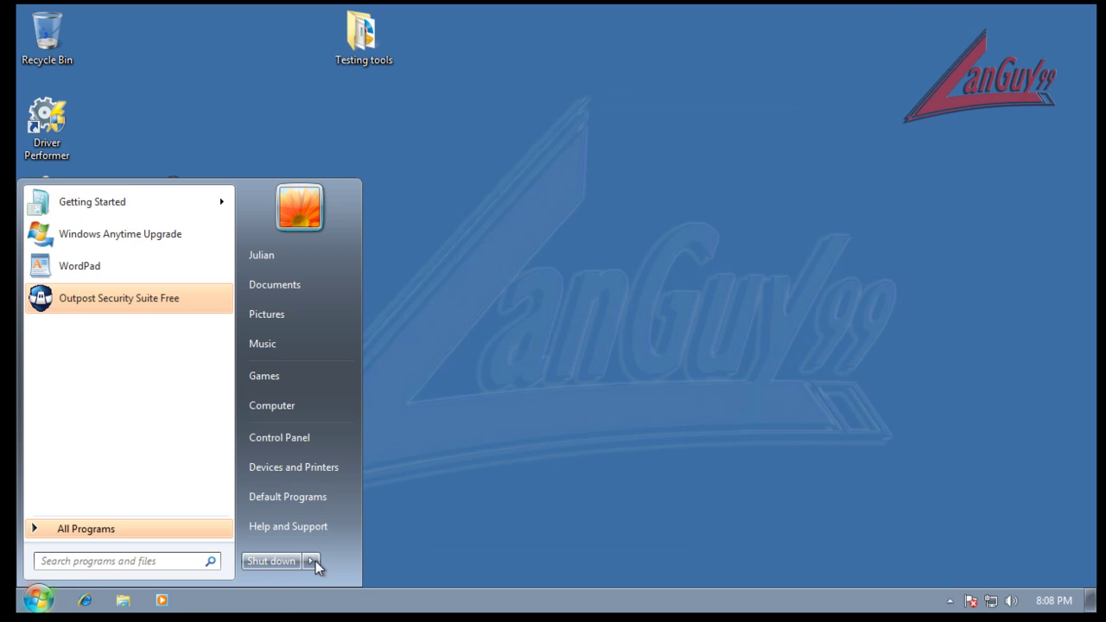
click(311, 561)
click(365, 540)
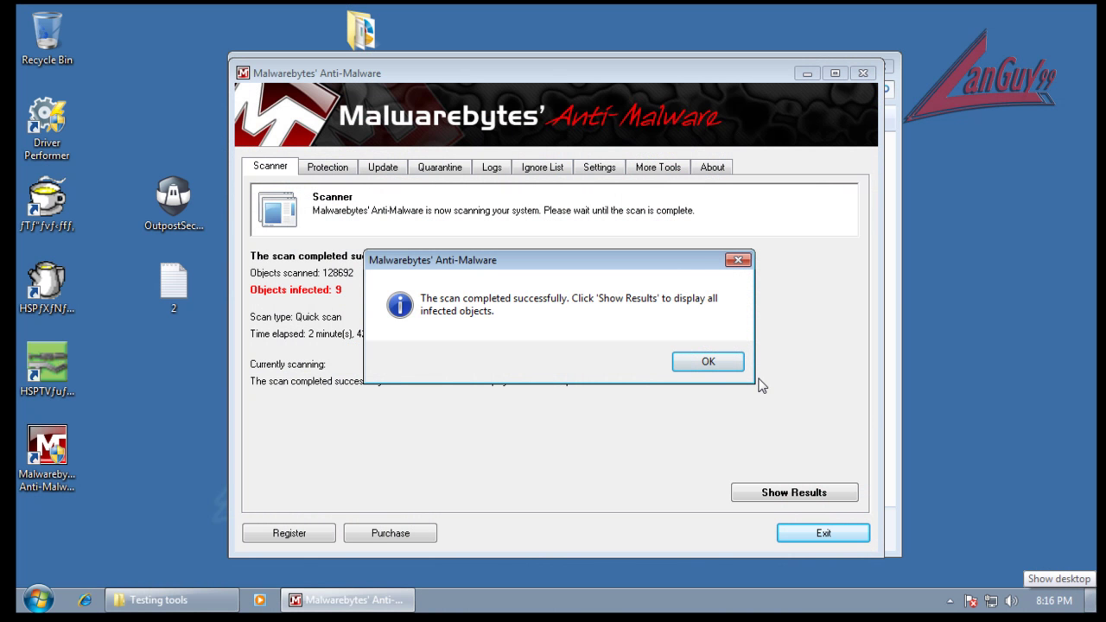
Show the nine scan results, widening the window and Item column to reveal file paths.
click(708, 362)
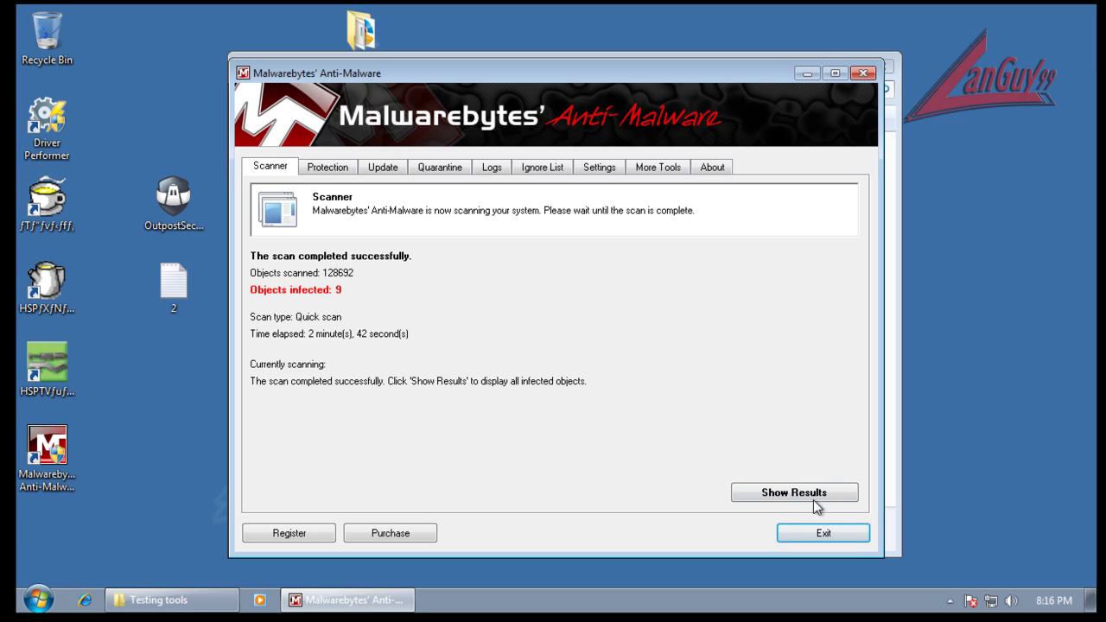
click(775, 493)
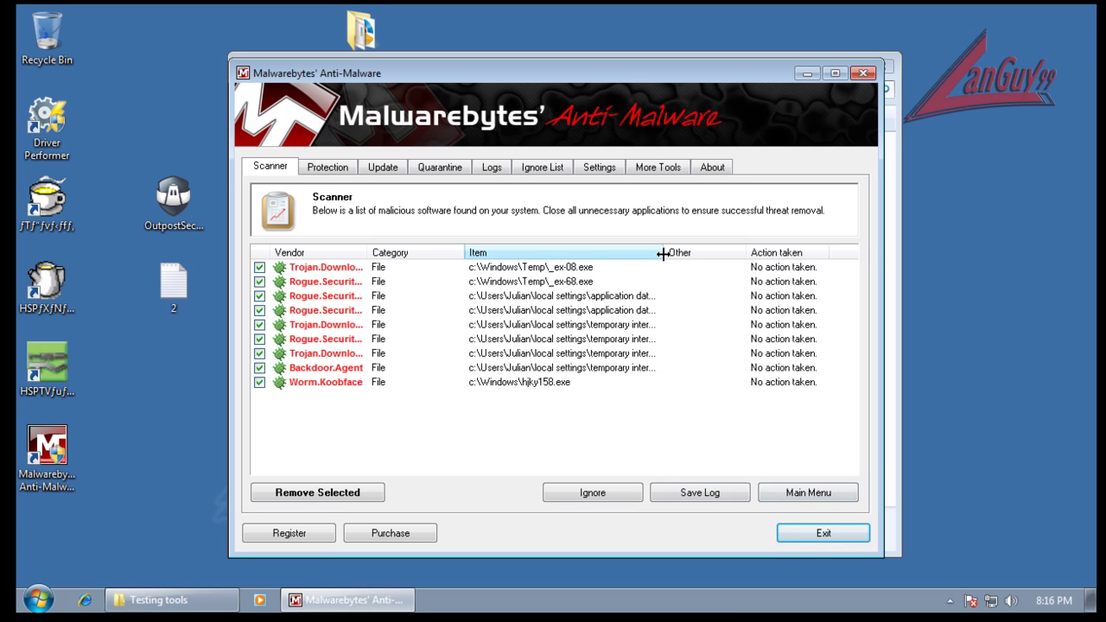
drag(662, 253, 861, 266)
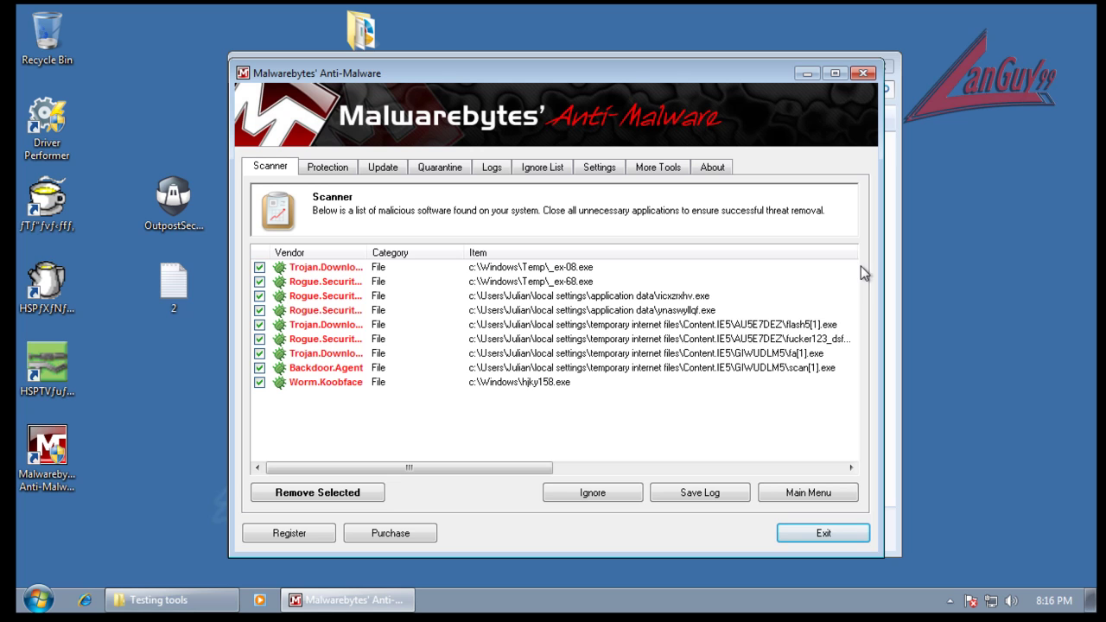
drag(659, 84, 516, 79)
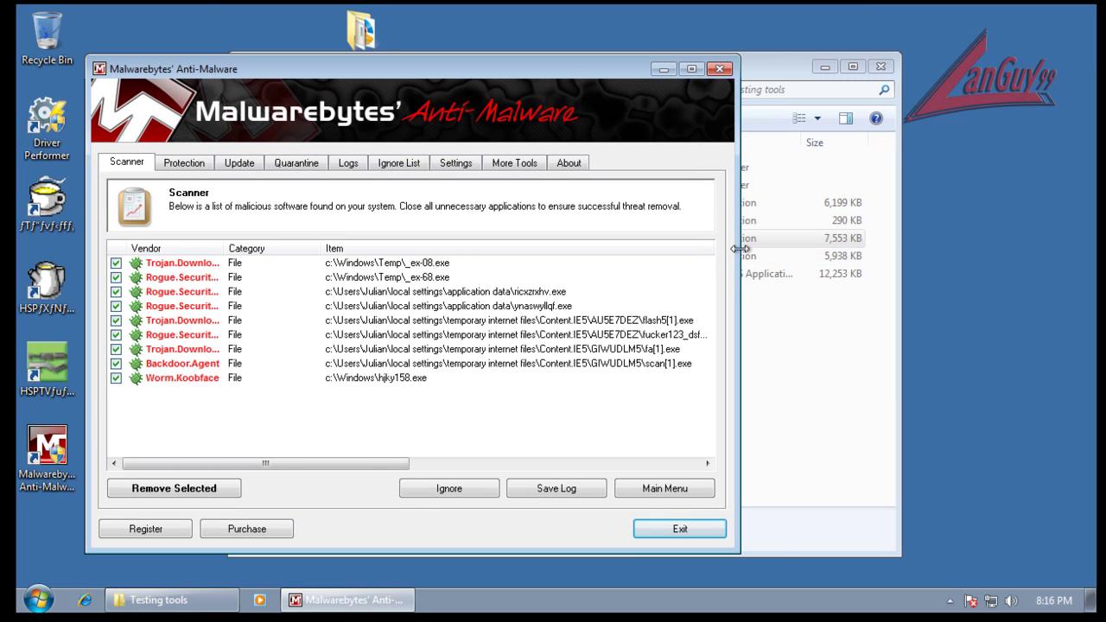
drag(740, 249, 1003, 294)
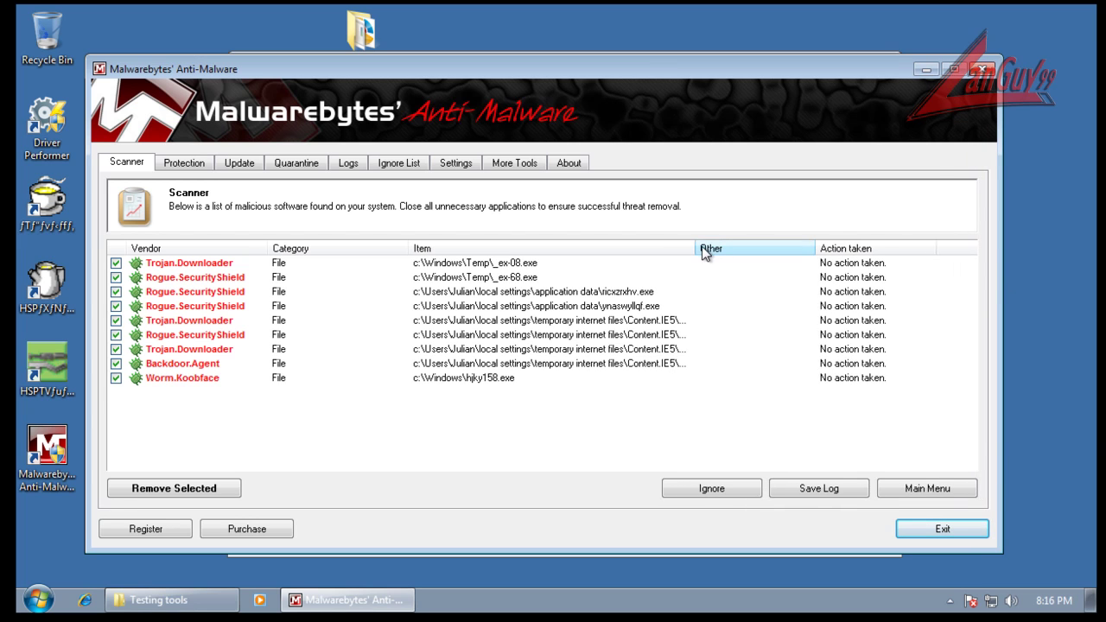
drag(698, 248, 777, 250)
Inspect detections including Worm.Koobface, Trojan.Downloader, Rogue.SecurityShield, ynaswyllqf.exe and ricxzrxhv.exe.
click(496, 380)
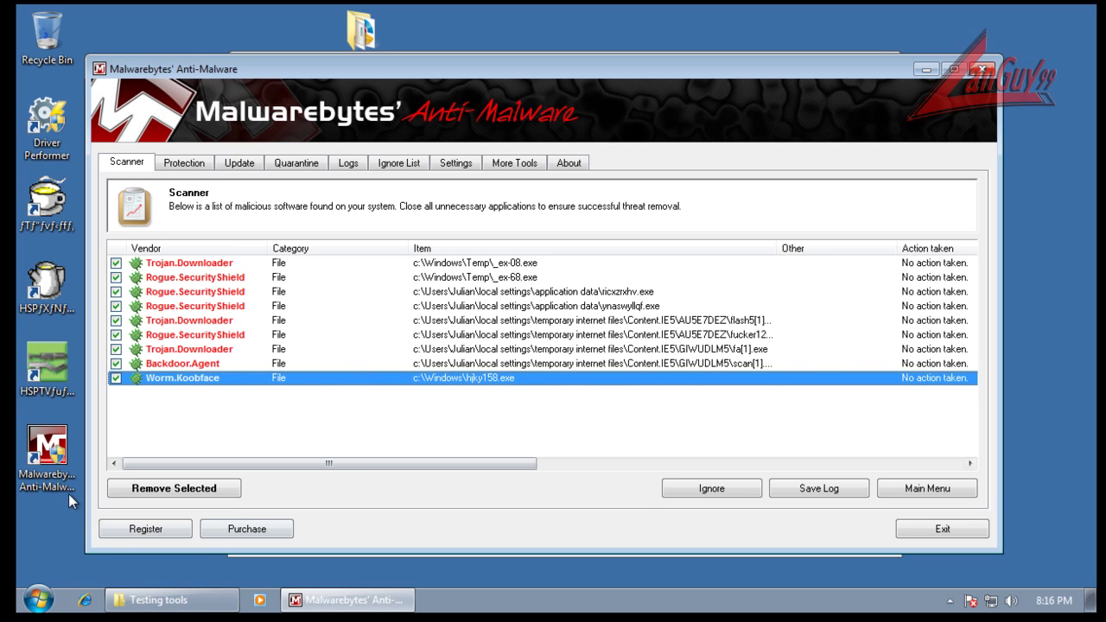
click(212, 268)
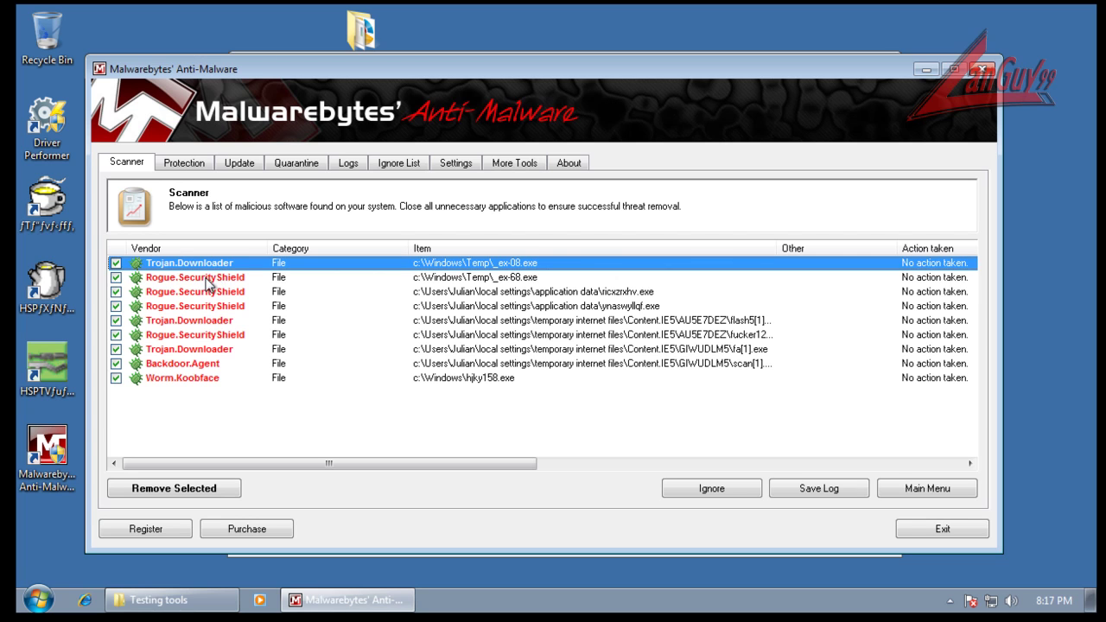
click(205, 277)
click(211, 308)
click(212, 294)
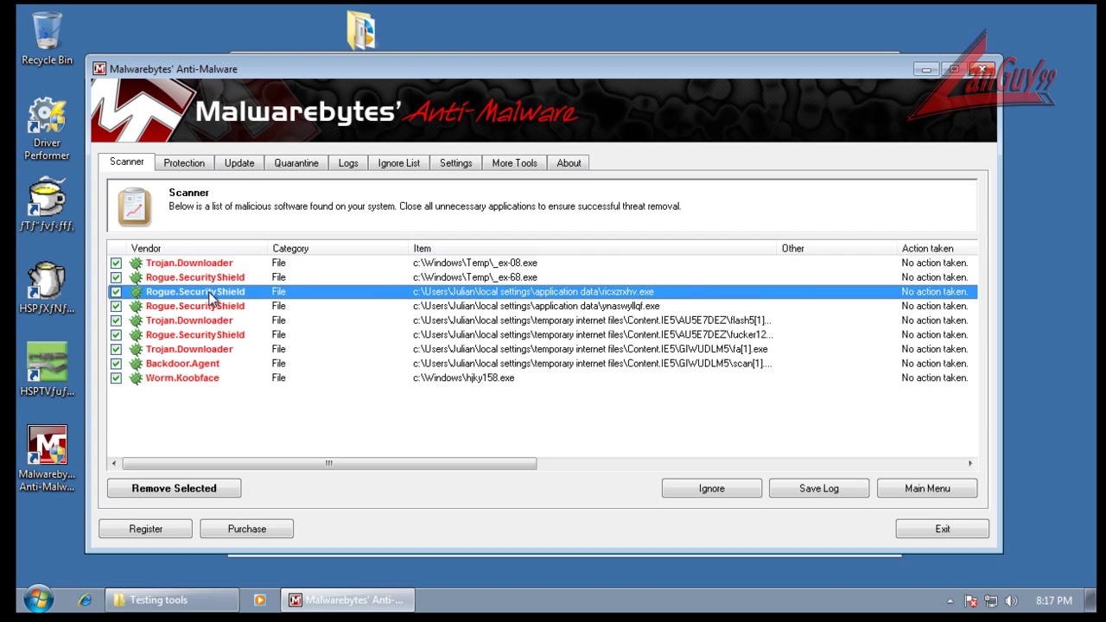
click(213, 282)
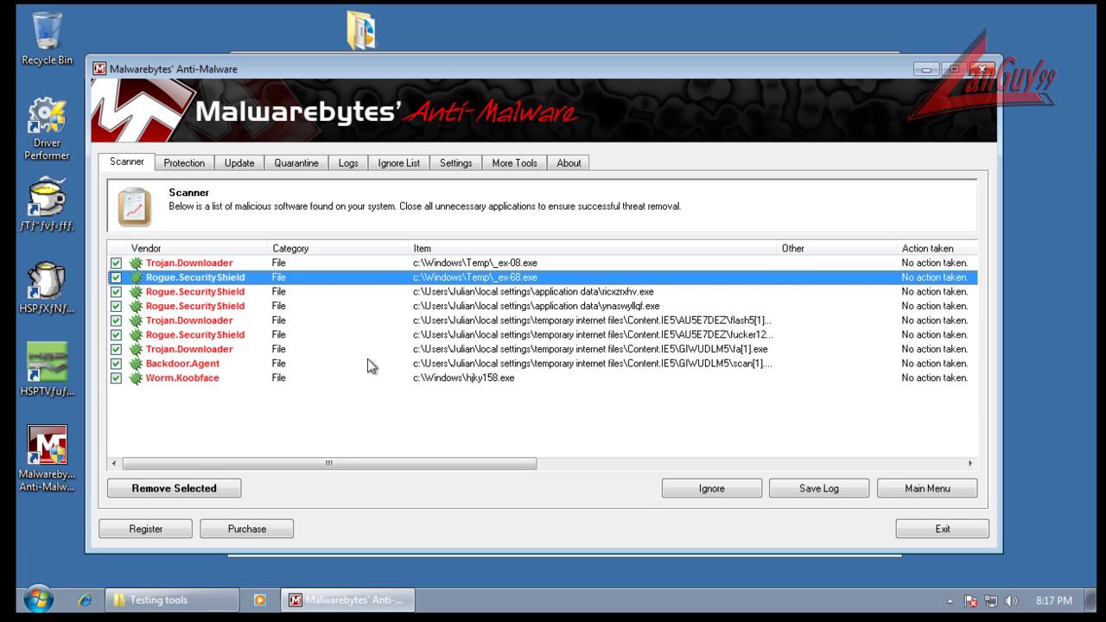
click(194, 321)
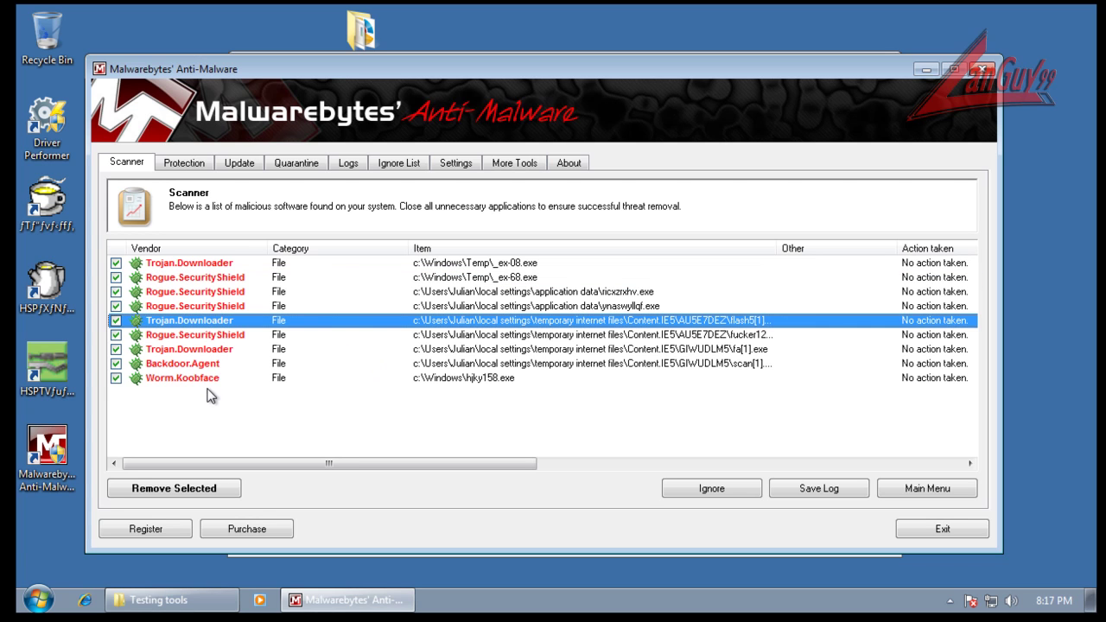
click(43, 596)
Browse from Computer to C:\Windows and locate the hjky158 file.
click(285, 405)
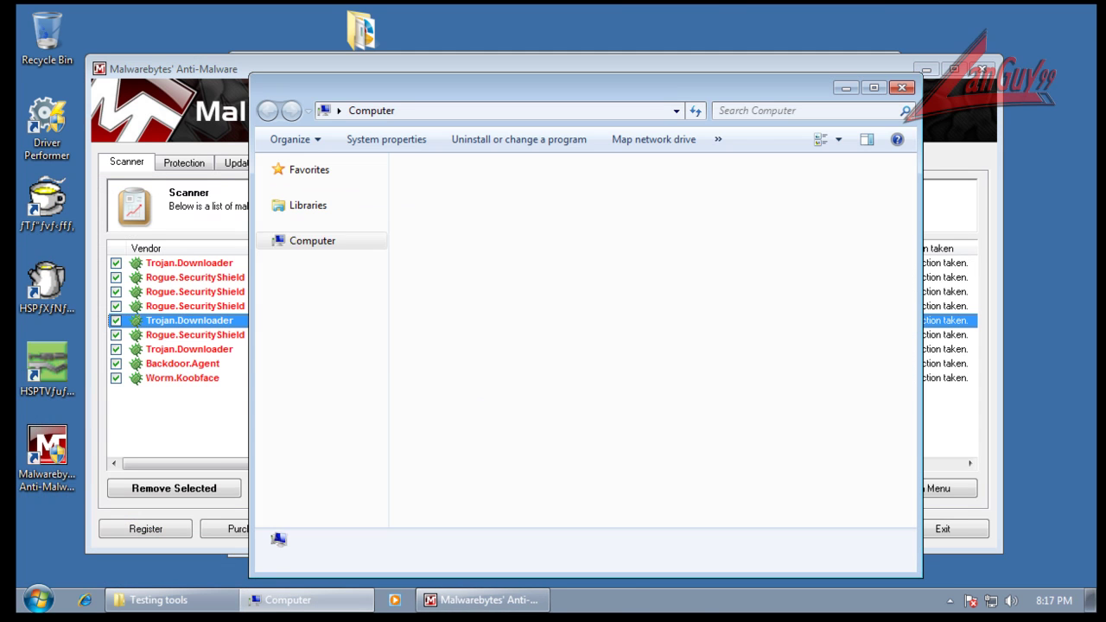
double_click(484, 197)
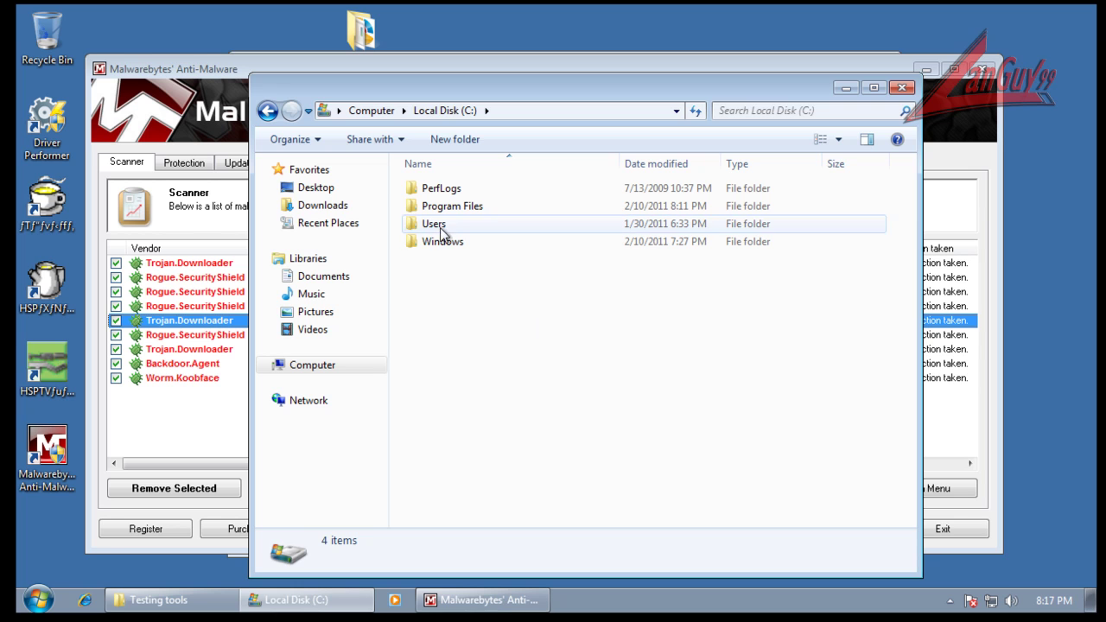
double_click(445, 241)
drag(529, 92, 647, 82)
scroll(645, 379, down, 15)
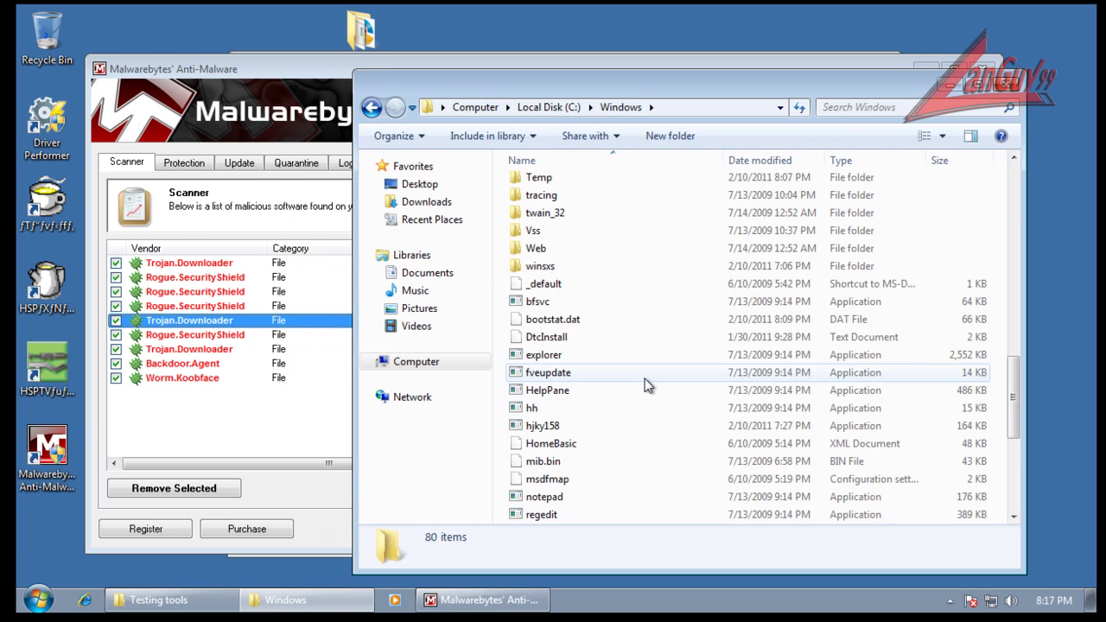
scroll(645, 379, down, 4)
scroll(645, 379, down, 2)
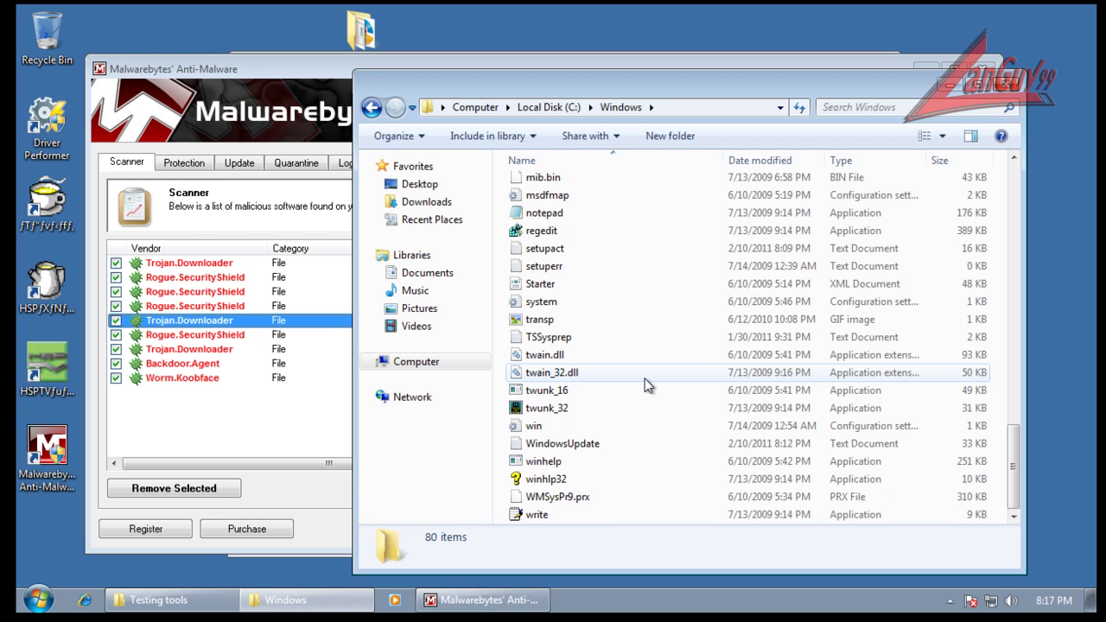
scroll(645, 379, up, 3)
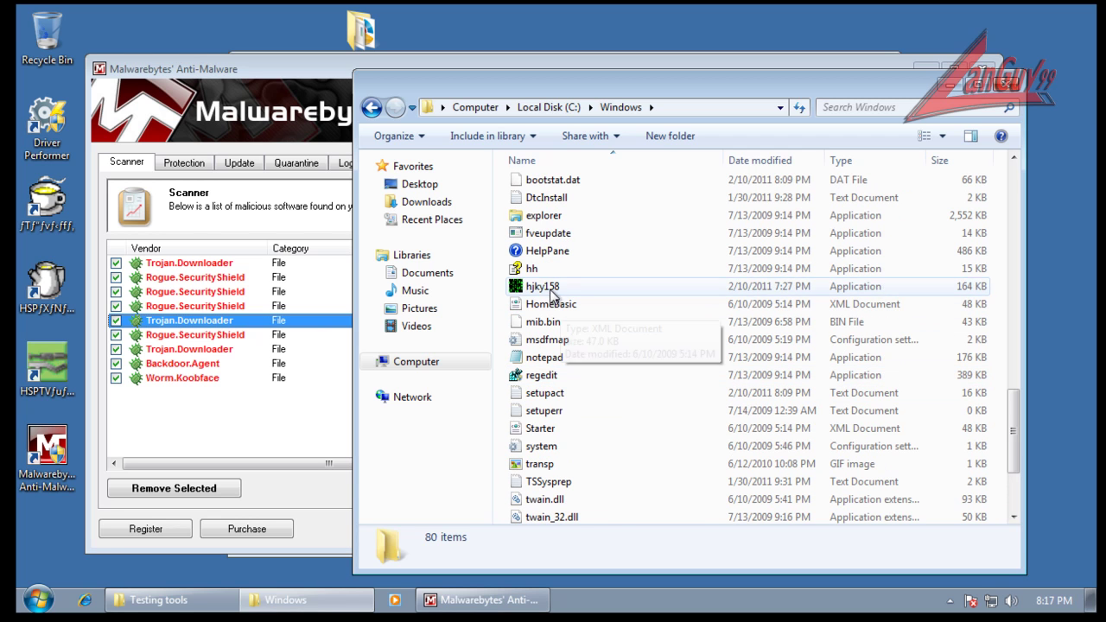
click(544, 286)
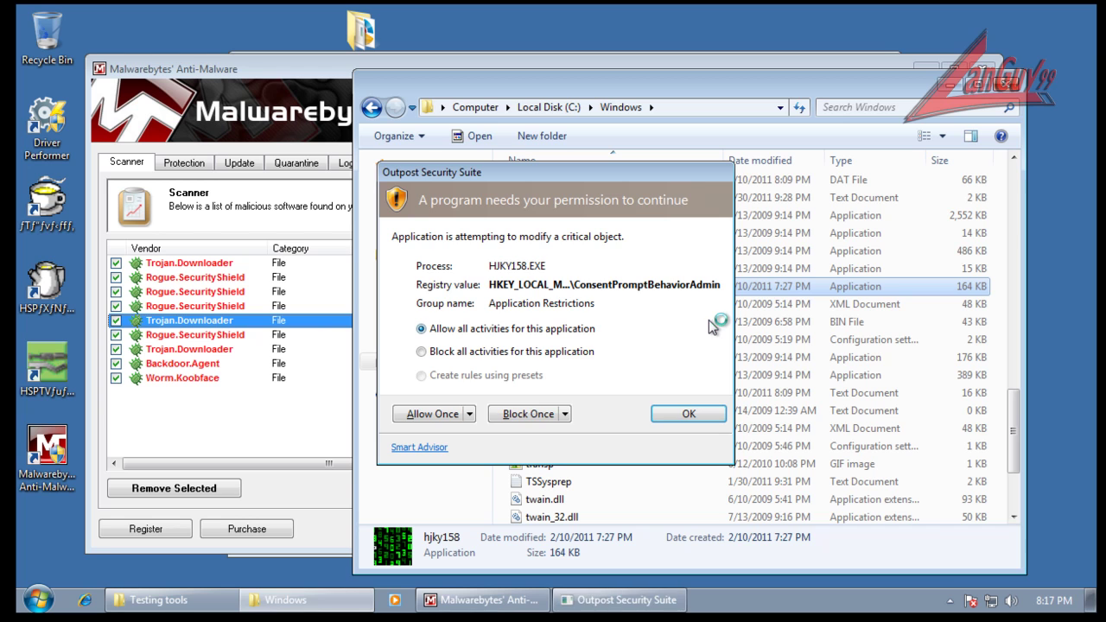
Block HJKY158.EXE's ConsentPromptBehaviorAdmin change and terminate its process.
click(566, 414)
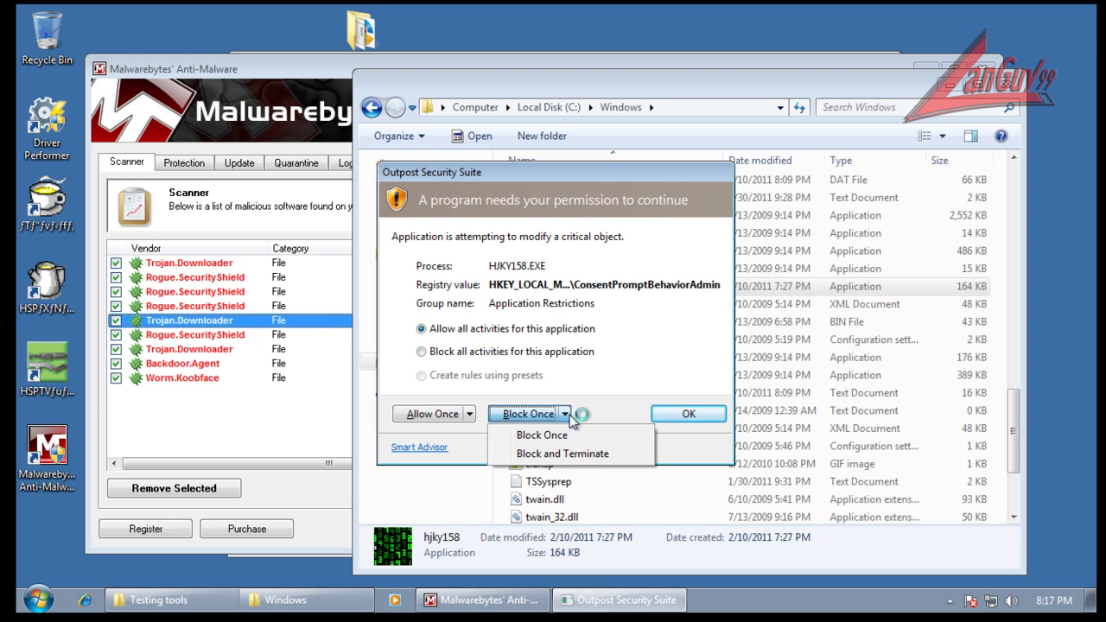
click(578, 456)
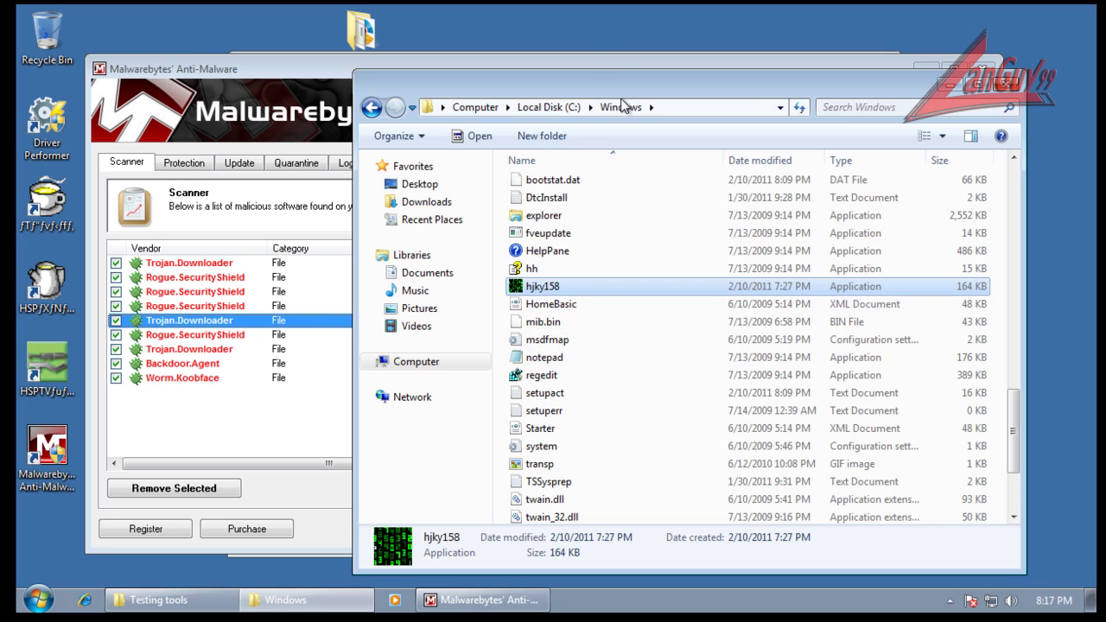
drag(619, 78, 565, 33)
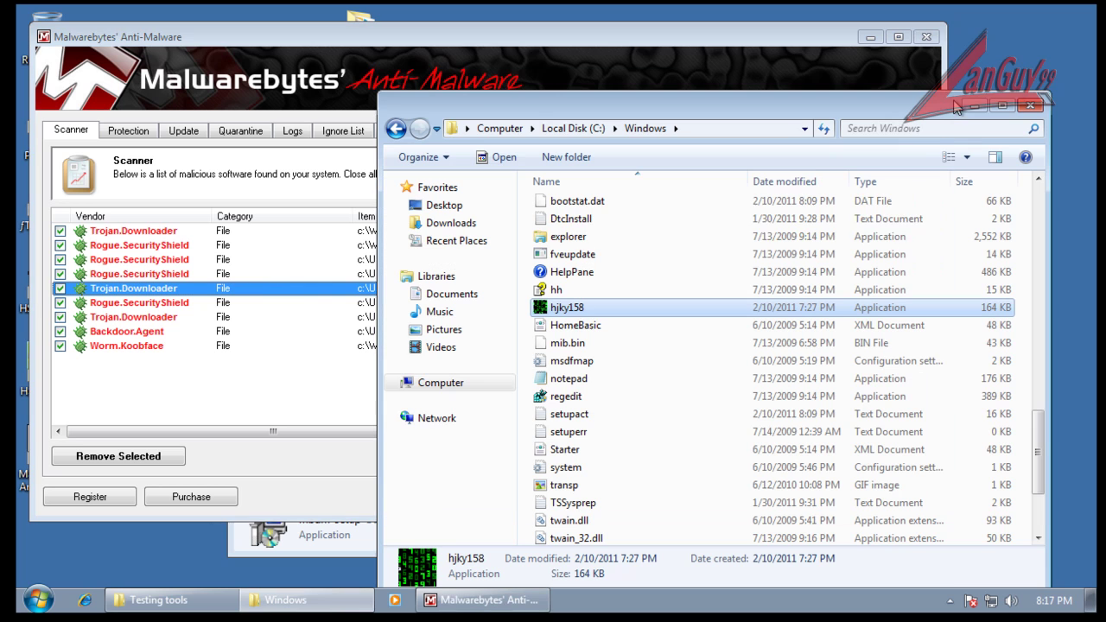
Close the Windows folder, keep Malwarebytes open, and remove the nine checked infections.
click(959, 109)
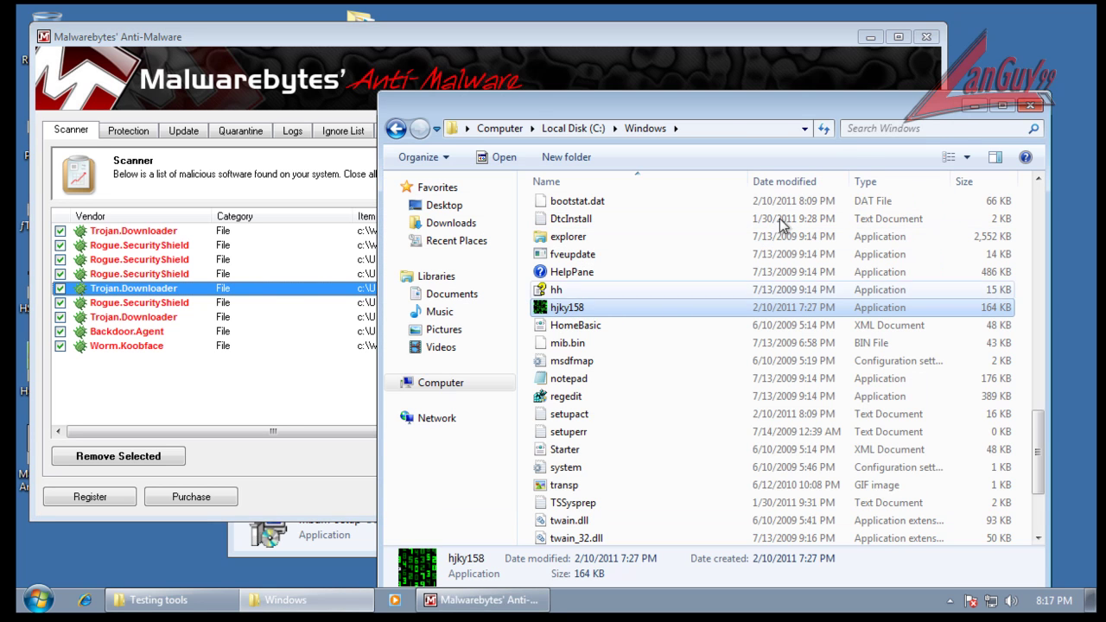
click(1031, 105)
click(926, 38)
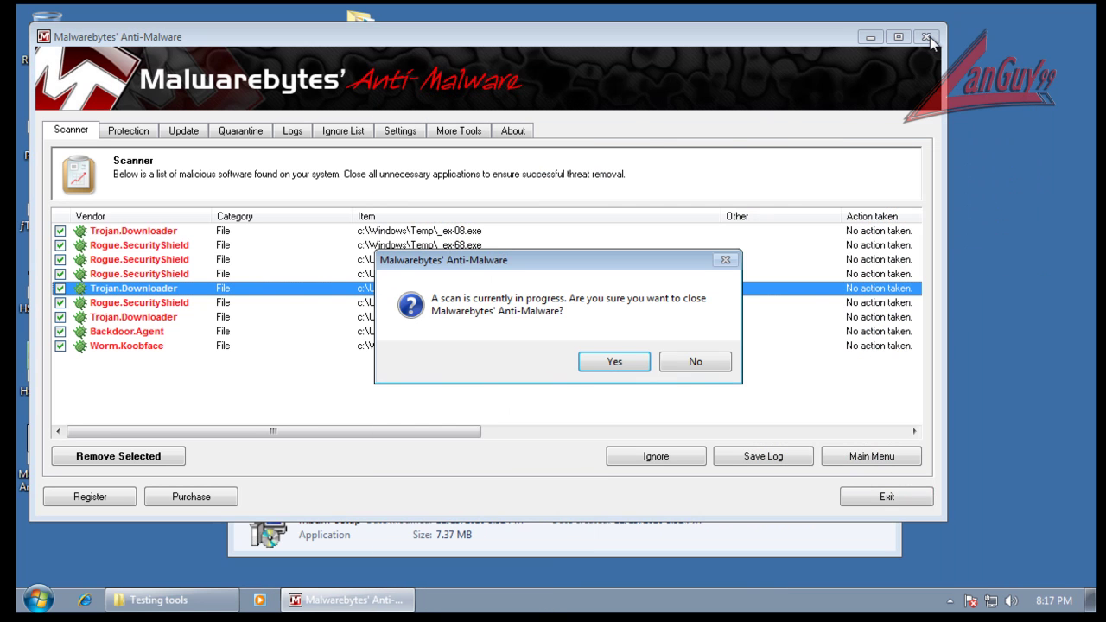
click(696, 362)
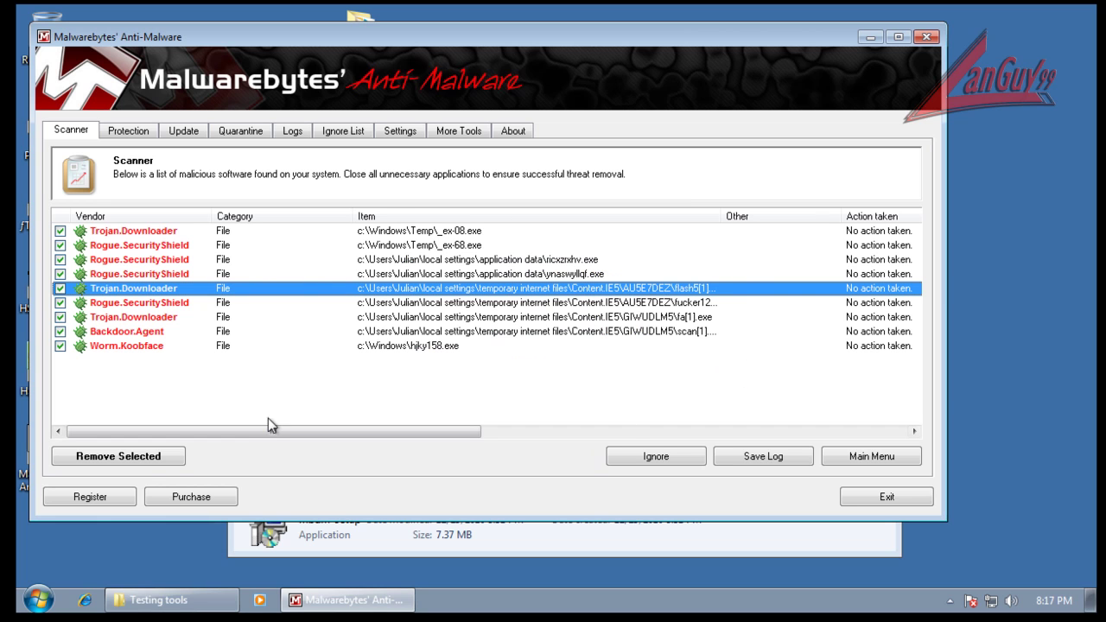
click(158, 459)
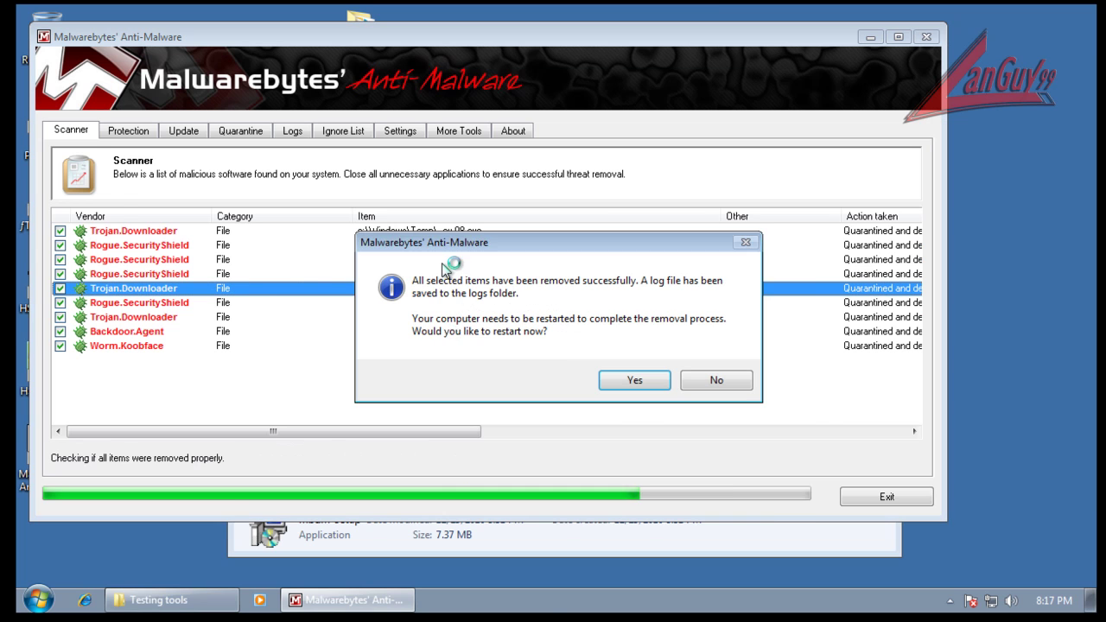
click(630, 387)
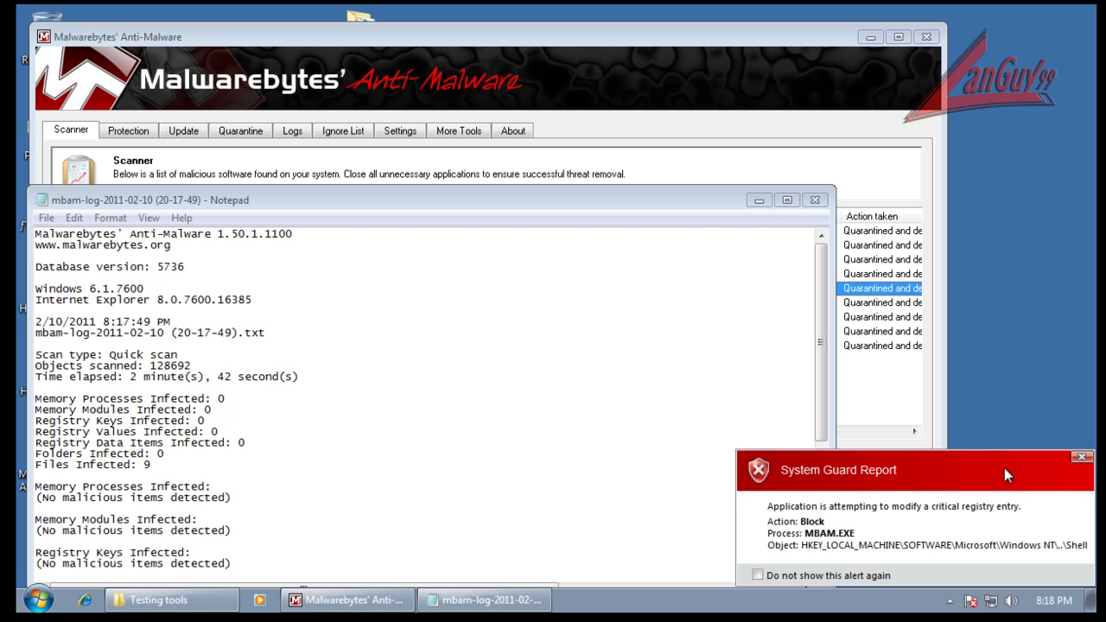
Dismiss the System Guard alert and scan log, decline the restart, and allow MBAM's driver.
click(1081, 459)
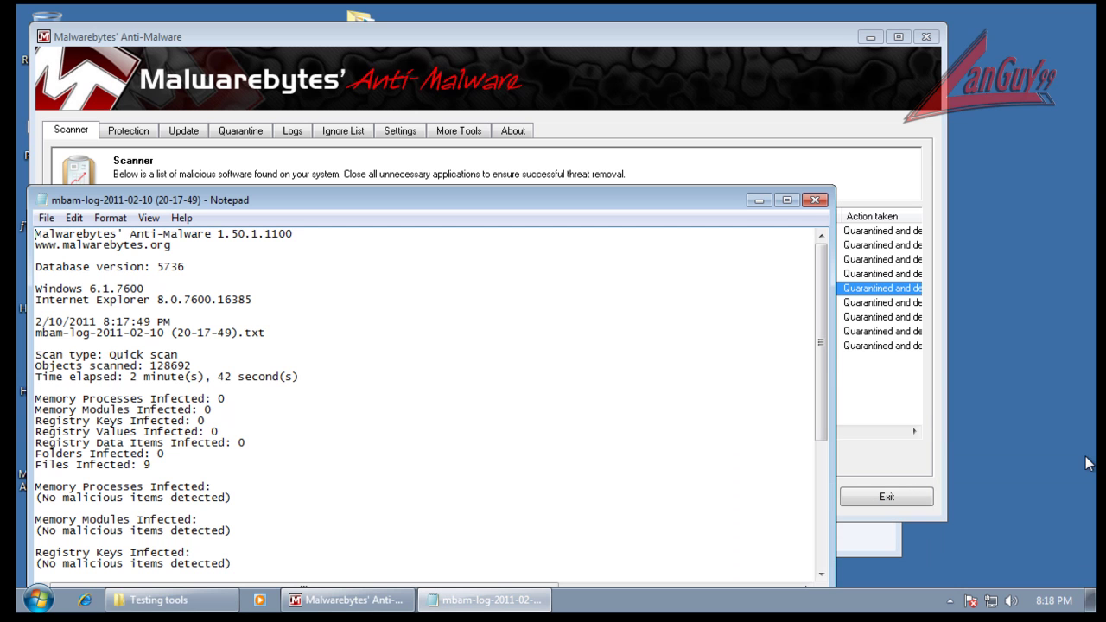
click(815, 199)
click(710, 381)
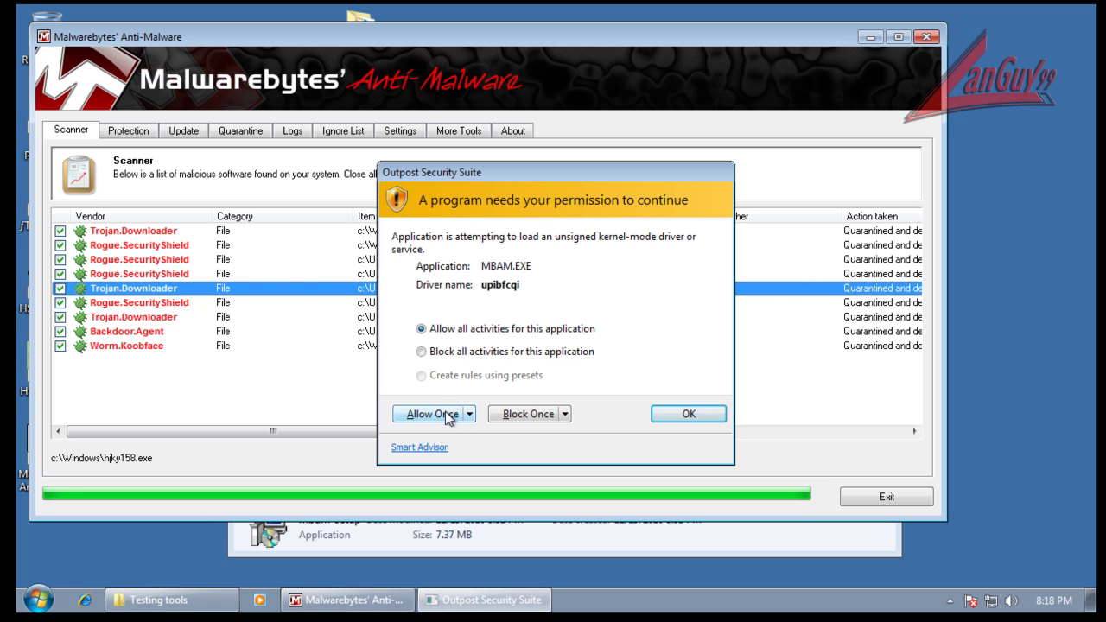
click(444, 416)
click(473, 415)
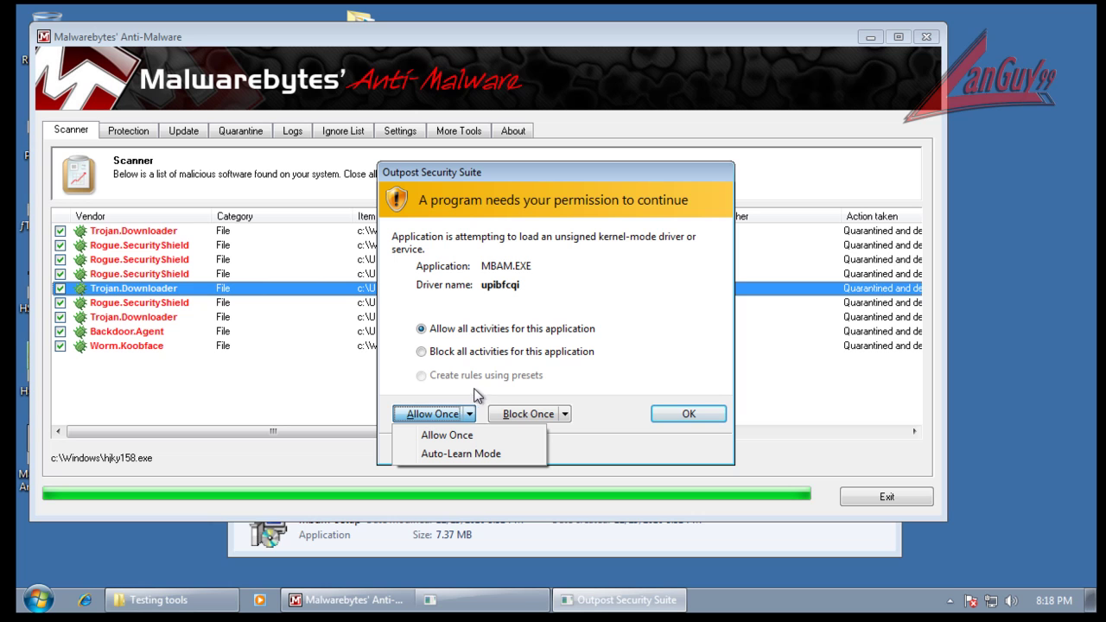
click(436, 413)
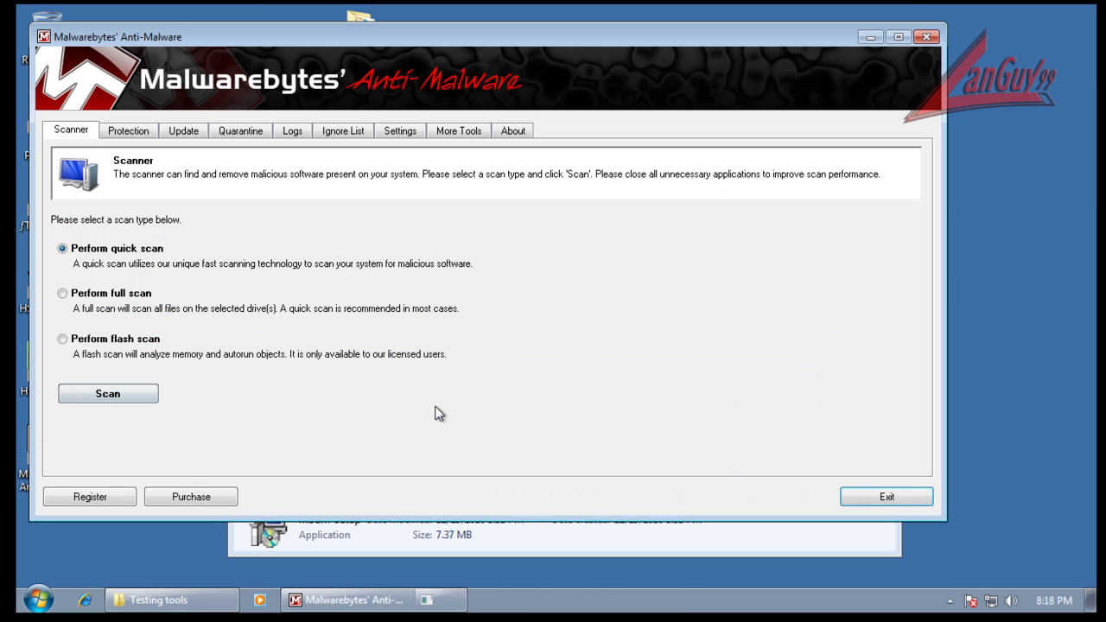
Exit Malwarebytes and go back to the Testing tools folder.
click(875, 500)
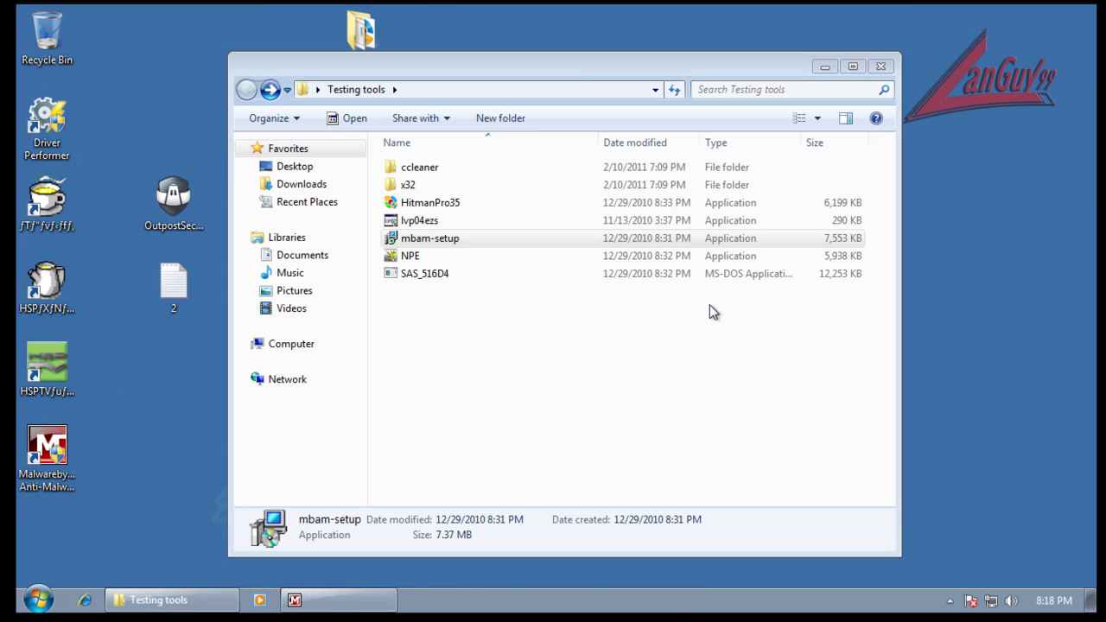
click(595, 383)
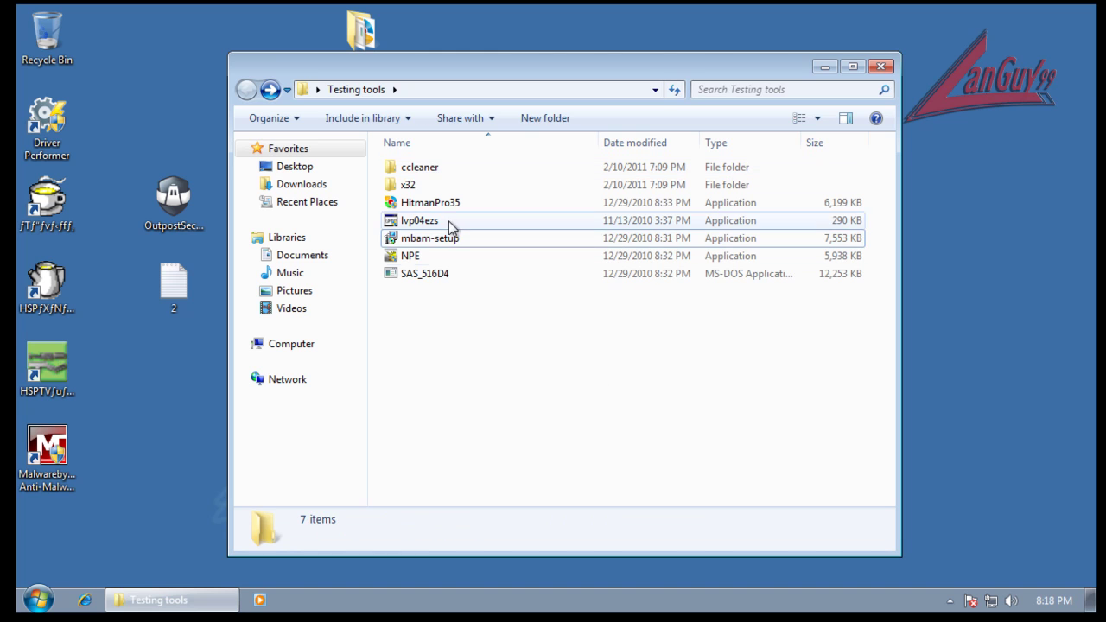
double_click(413, 185)
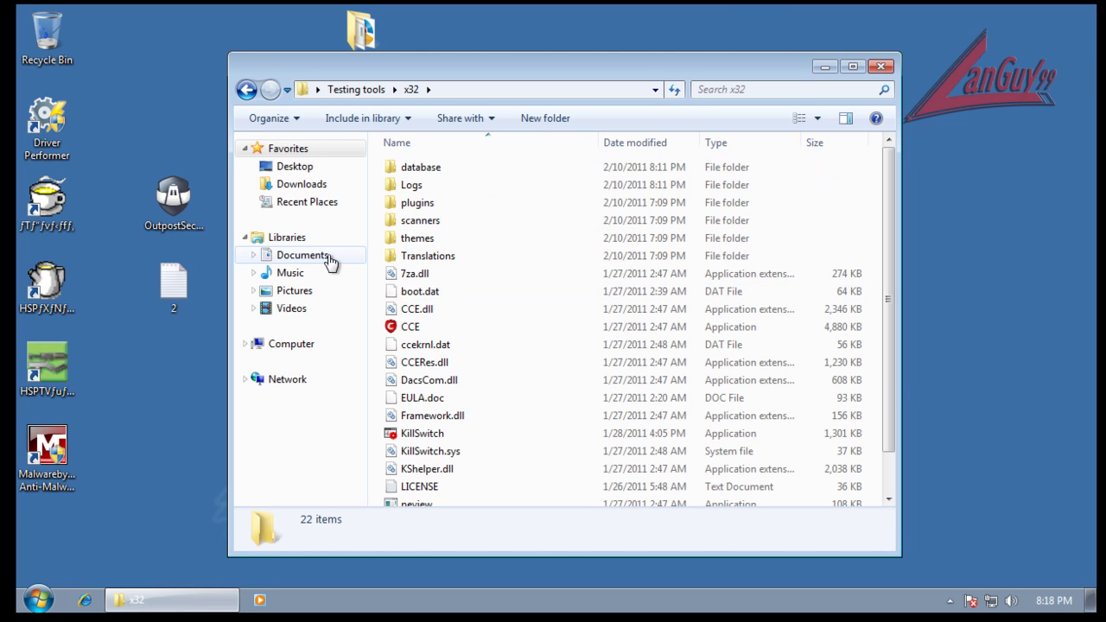
click(246, 89)
Launch HitmanPro35 with admin approval; its scan finds 0 threats in 4767 files.
double_click(442, 205)
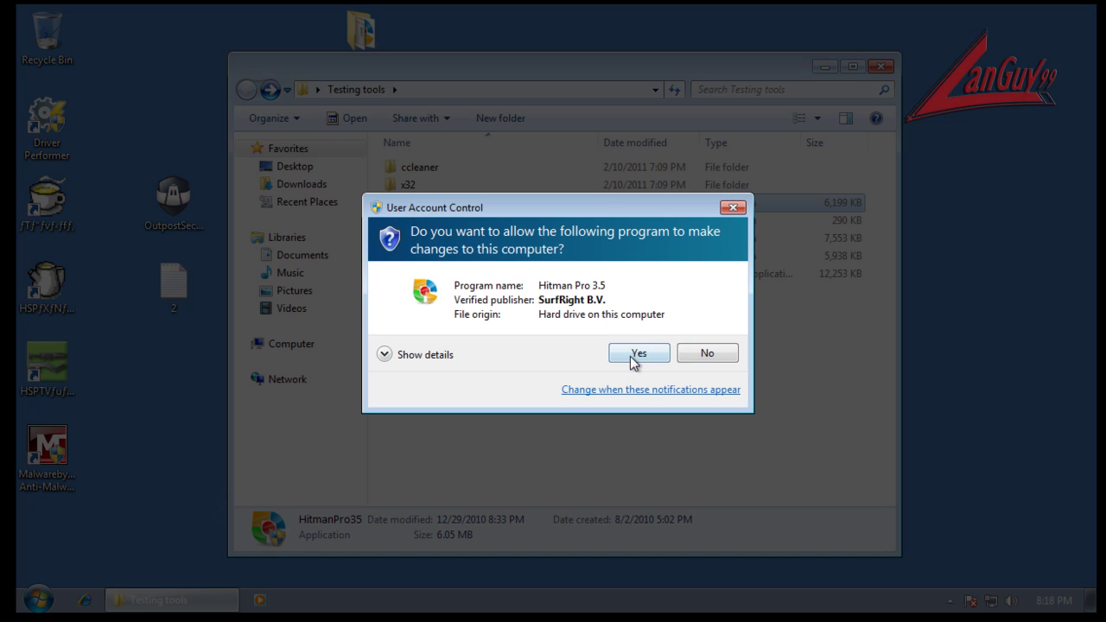
click(637, 354)
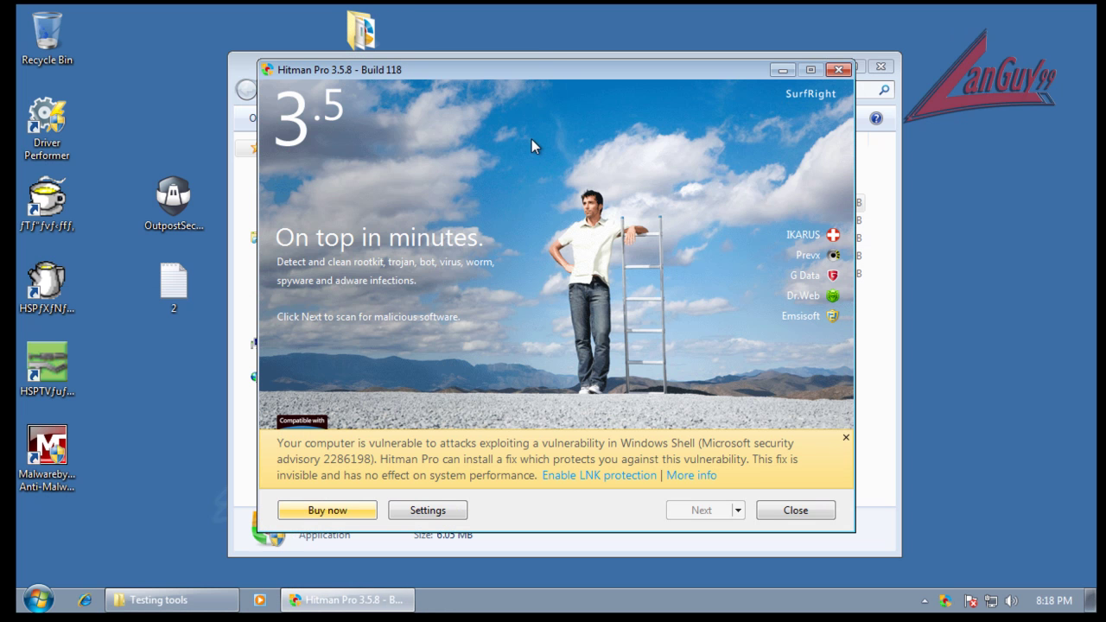
drag(581, 79, 721, 117)
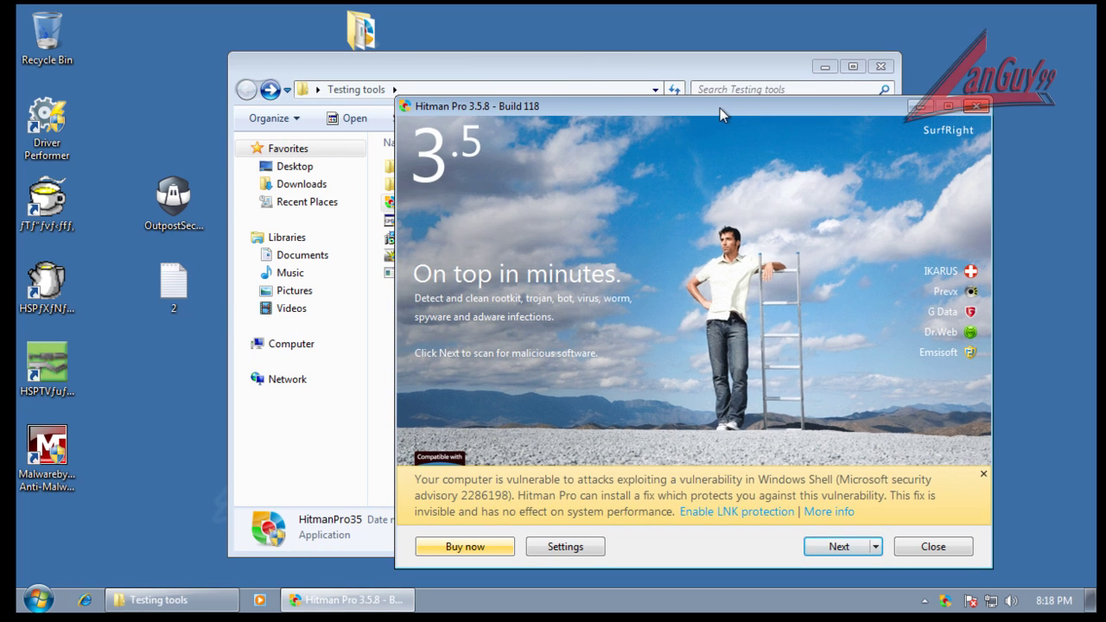
double_click(413, 168)
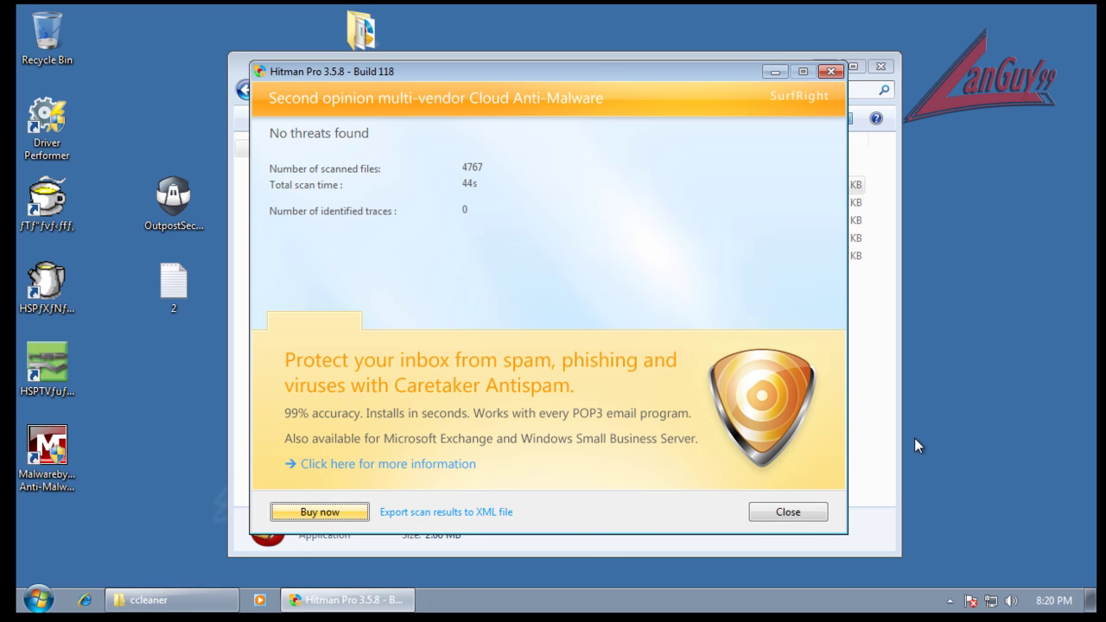
Close the Hitman Pro results and launch CCE from the x32 folder.
click(809, 514)
click(634, 378)
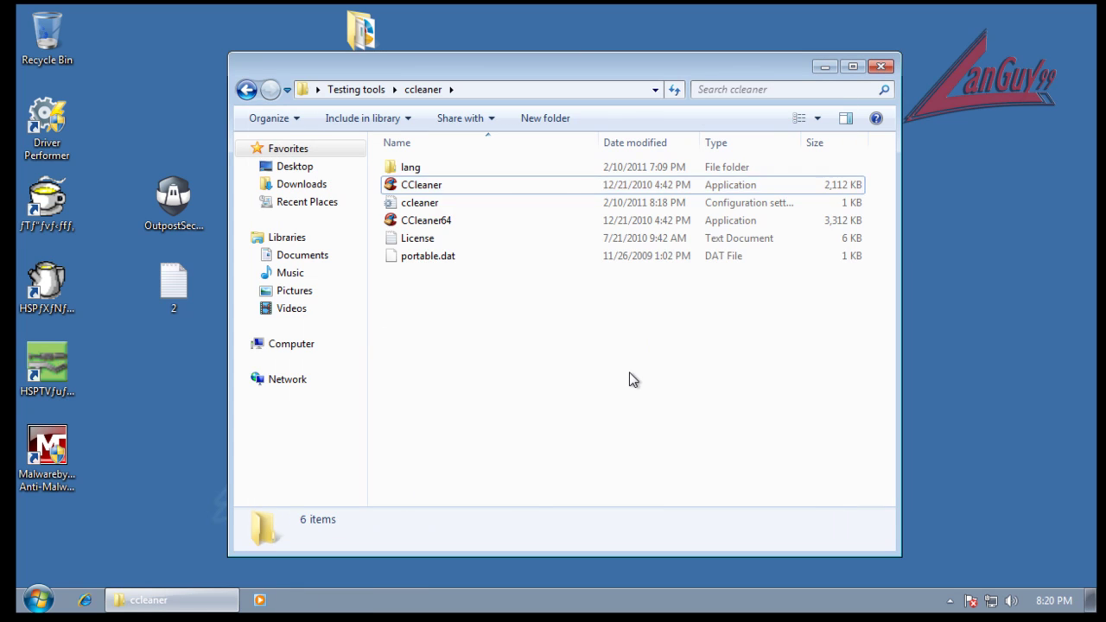
key(BackSpace)
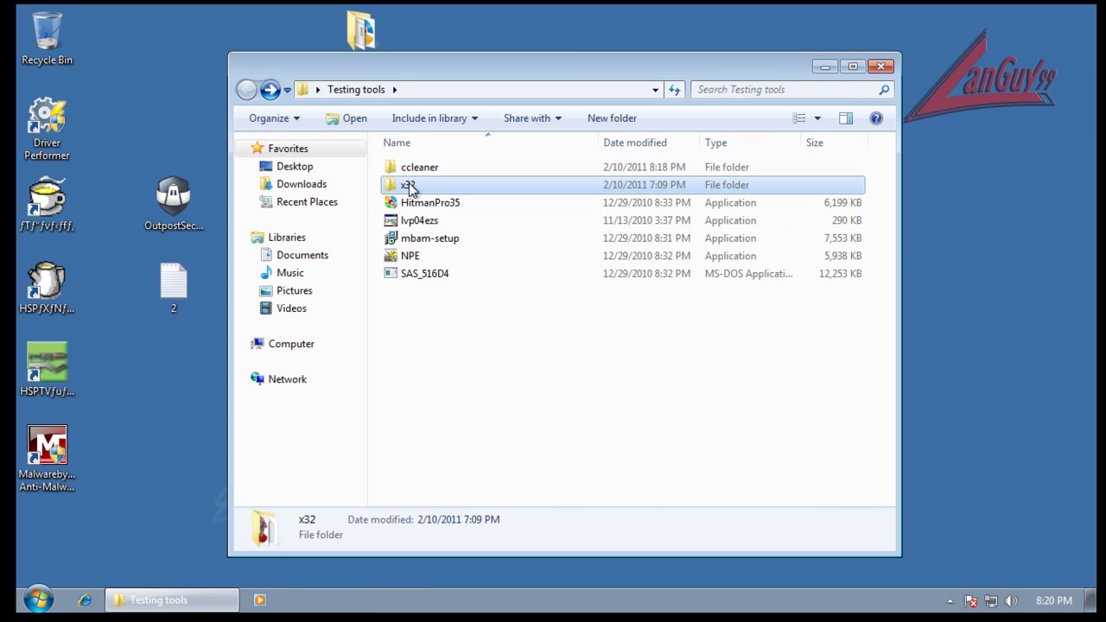
double_click(408, 185)
double_click(413, 329)
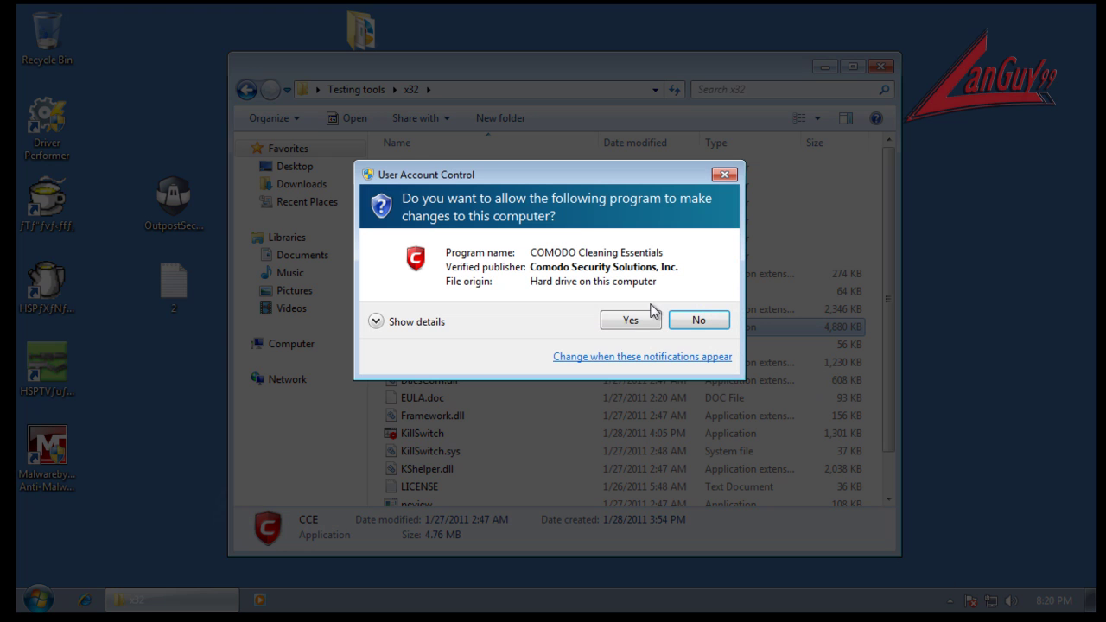
Allow COMODO Cleaning Essentials to run, then disable Outpost's self-protection from the tray.
click(655, 320)
click(950, 600)
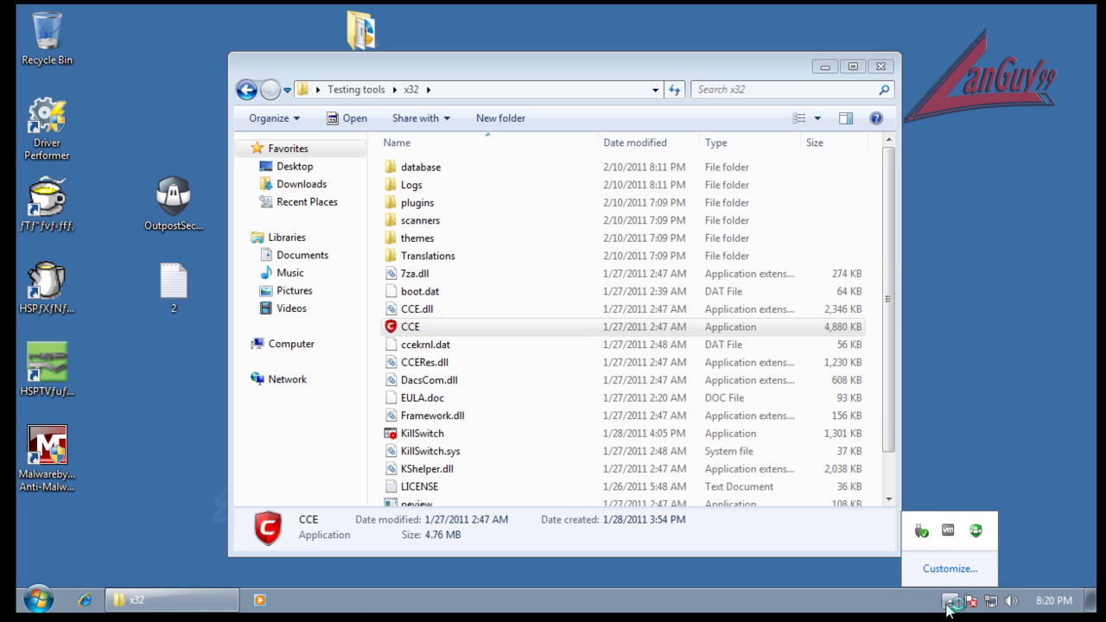
right_click(983, 538)
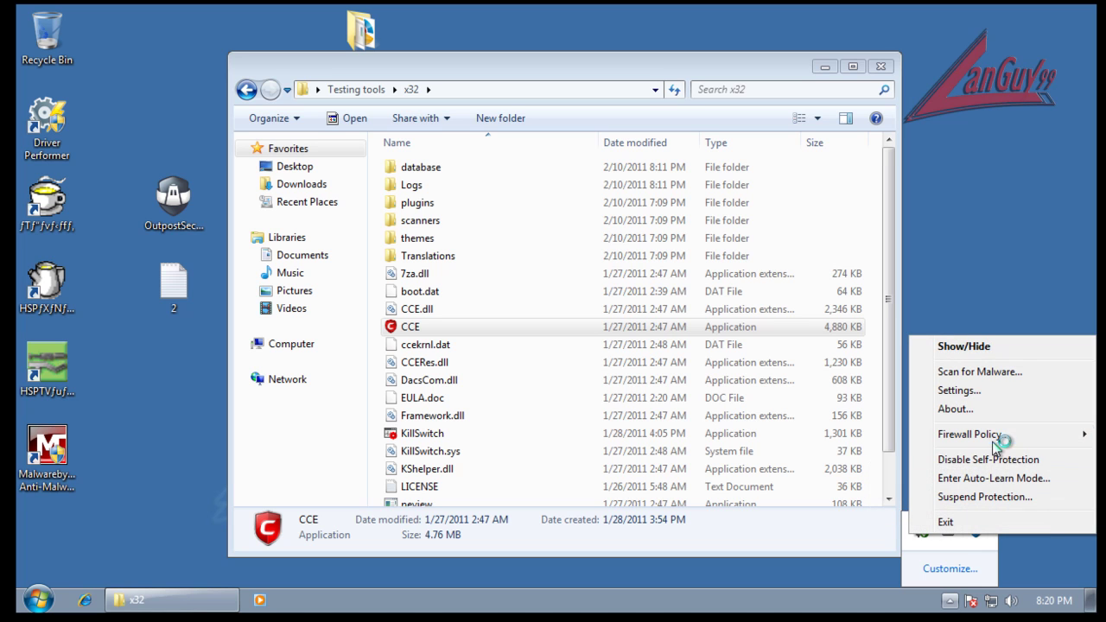
click(1021, 462)
Suspend Outpost's protection for a chosen period and dismiss the firewall, Outpost and antispyware warnings.
click(950, 601)
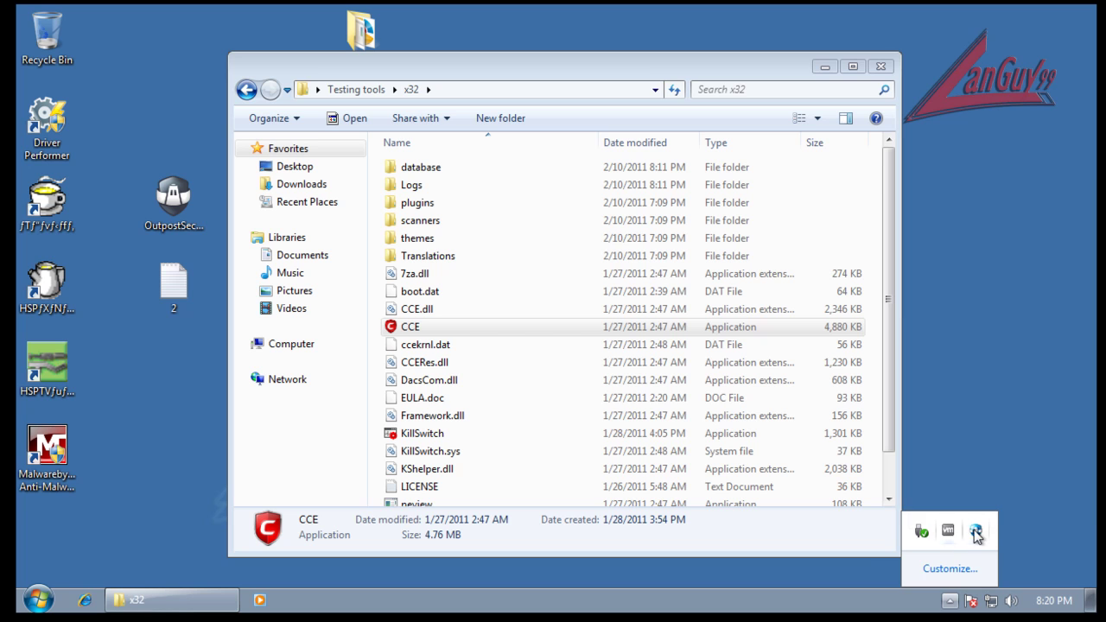
right_click(983, 536)
click(988, 493)
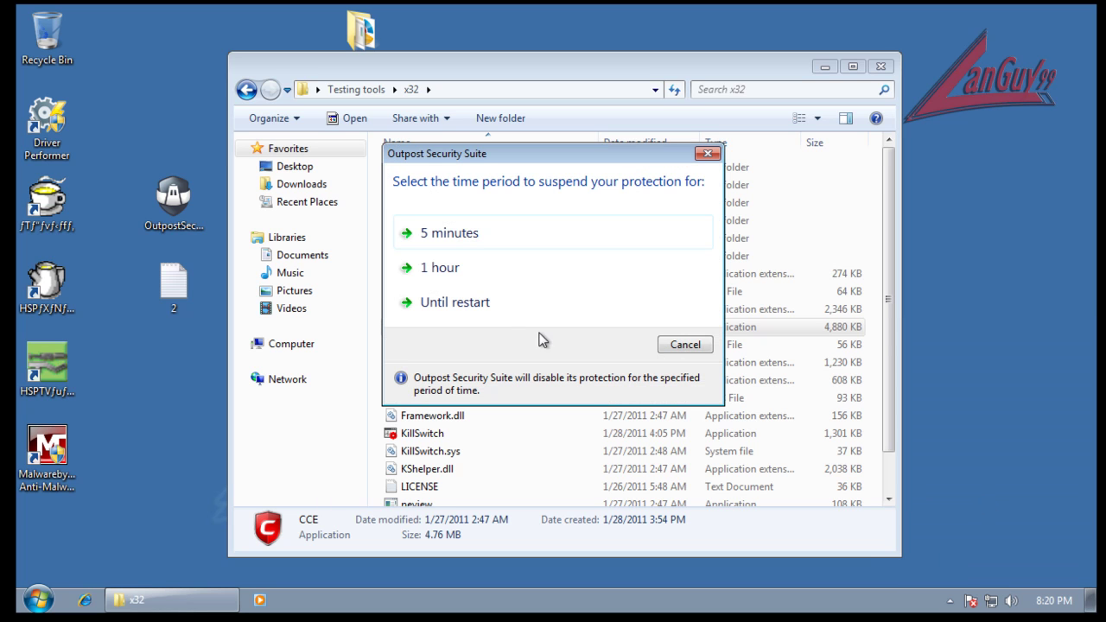
click(467, 278)
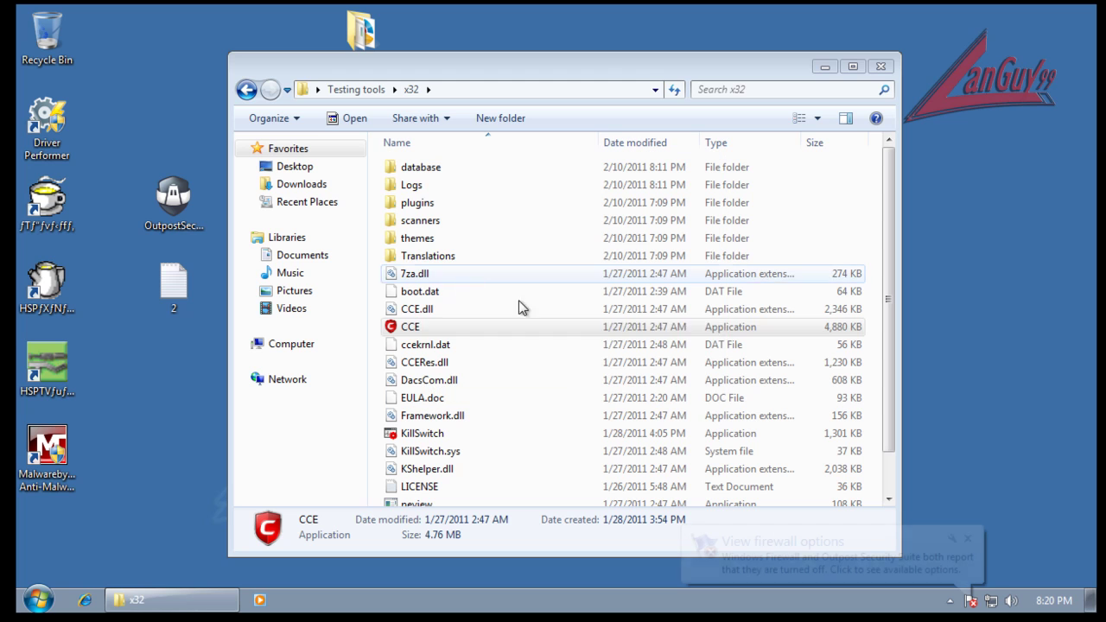
click(969, 540)
click(969, 553)
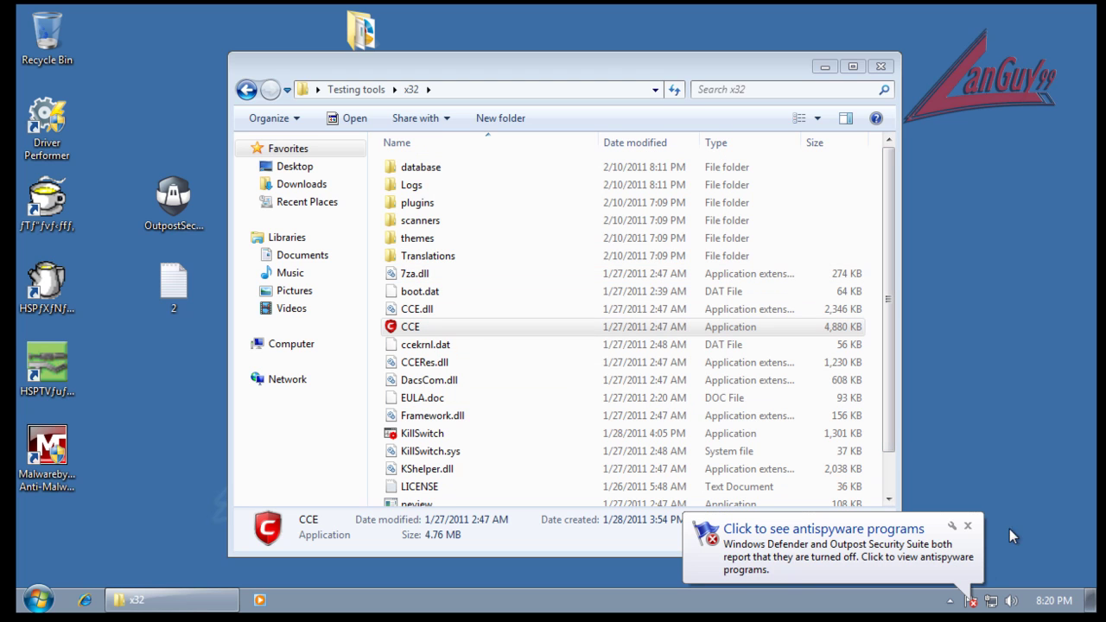
click(970, 529)
click(952, 607)
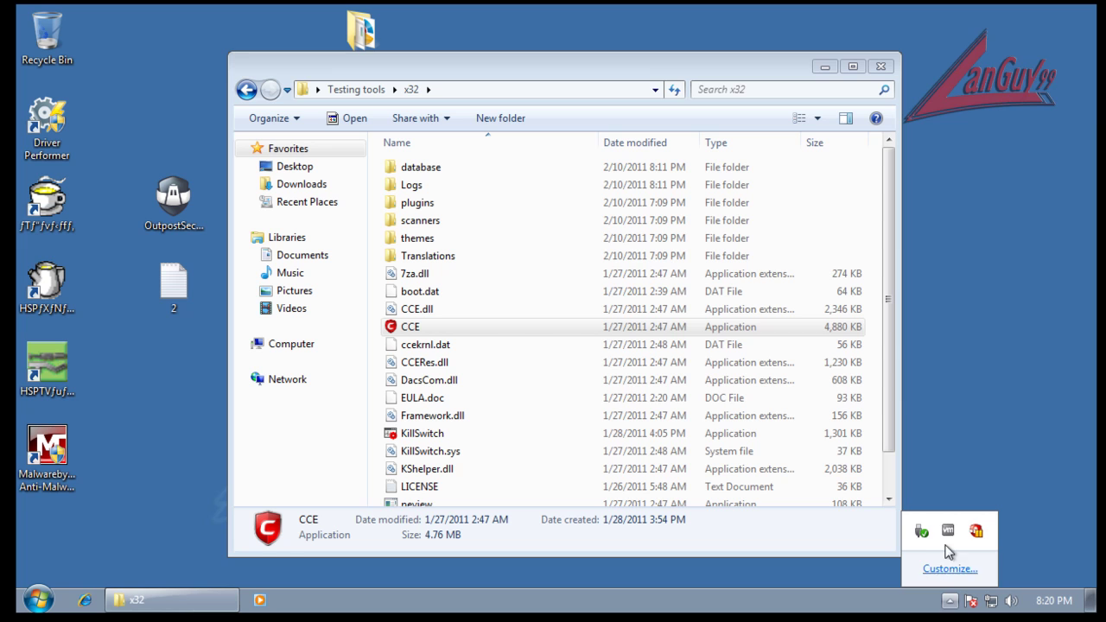
Bring Task Manager forward, then the x32 folder, with its file list at the top.
click(895, 398)
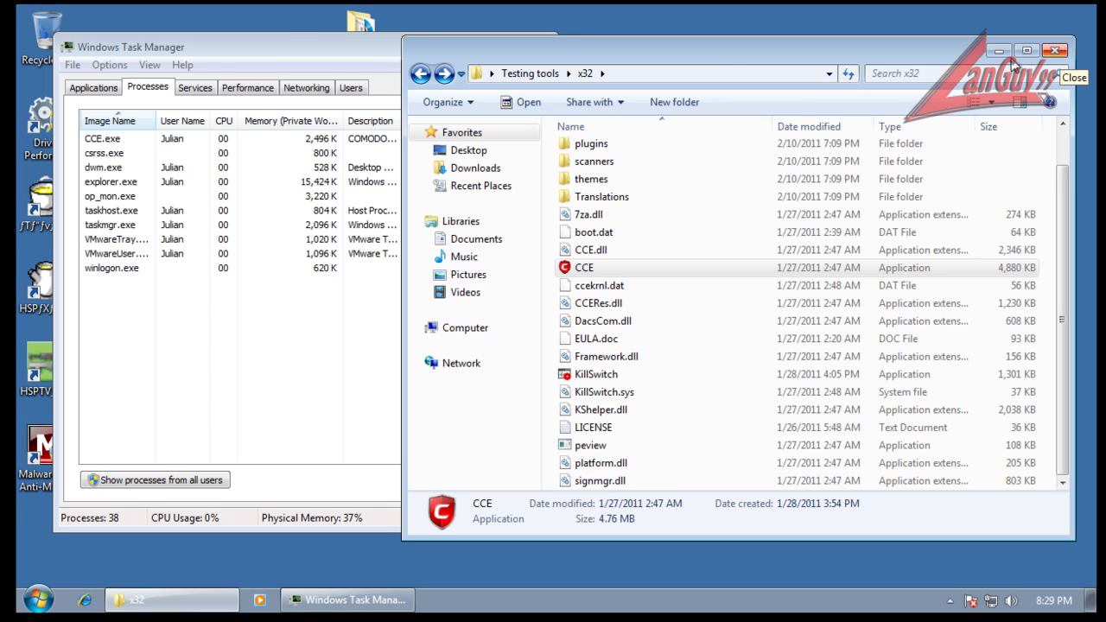
click(277, 140)
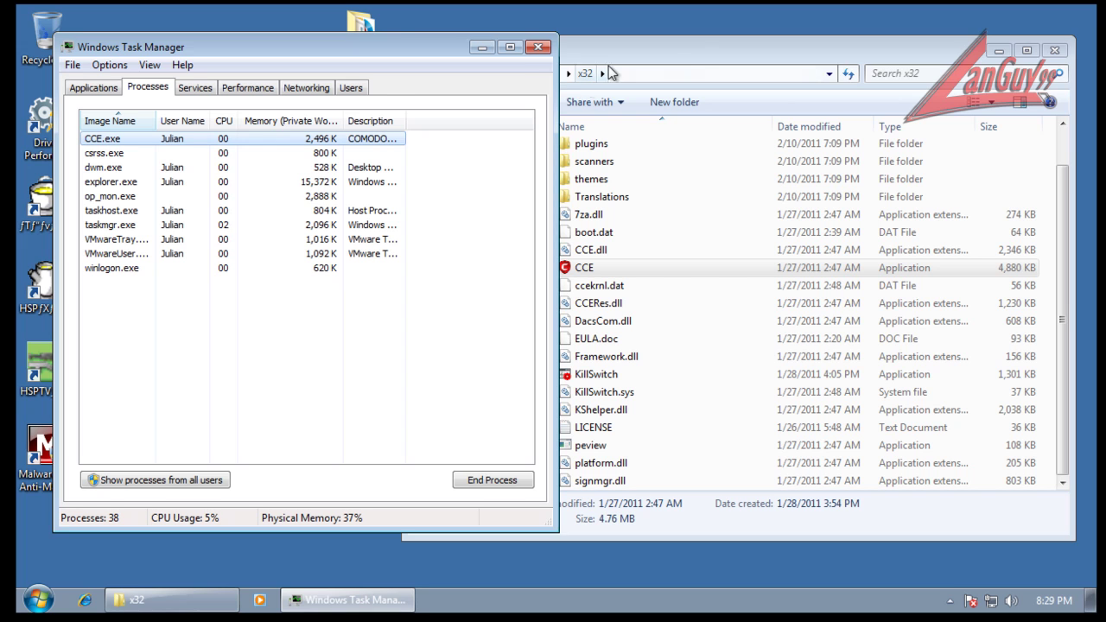
click(699, 58)
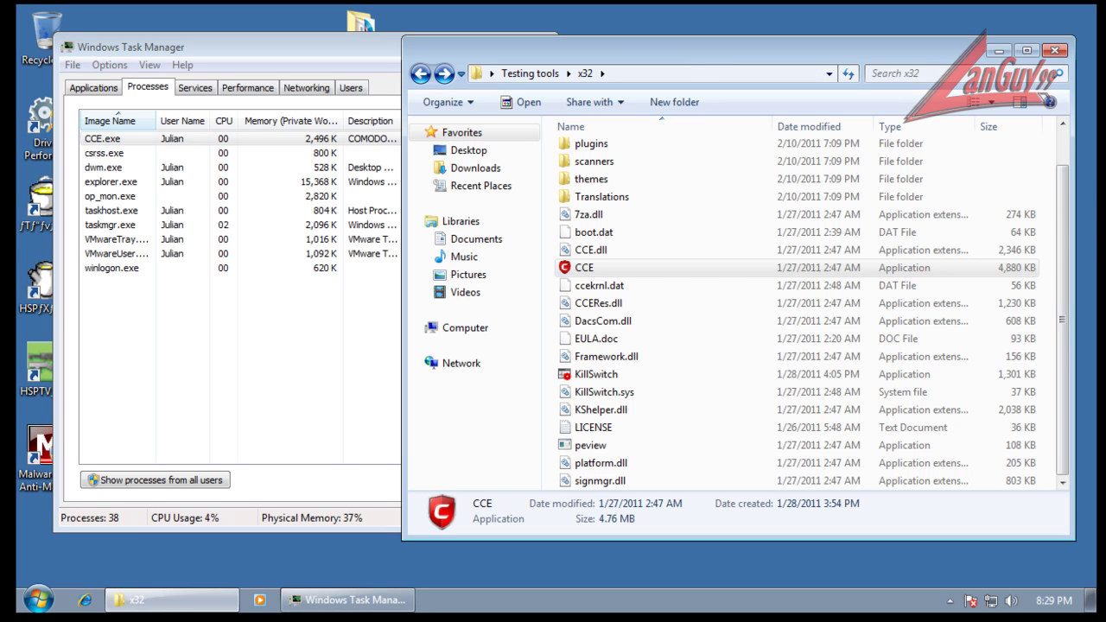
scroll(1063, 292, up, 1)
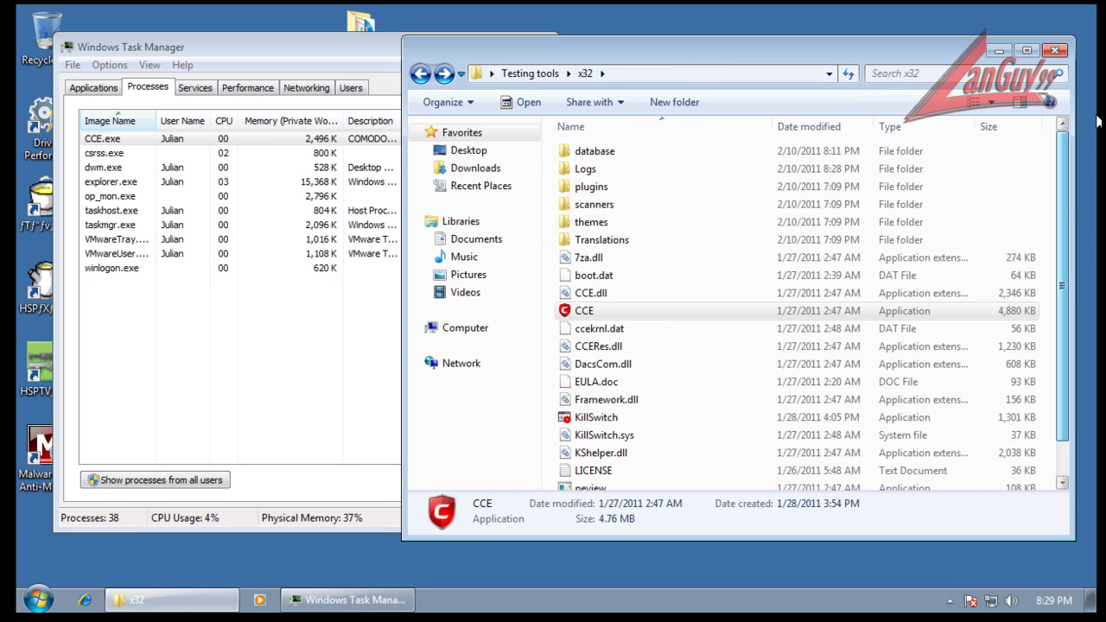
double_click(595, 418)
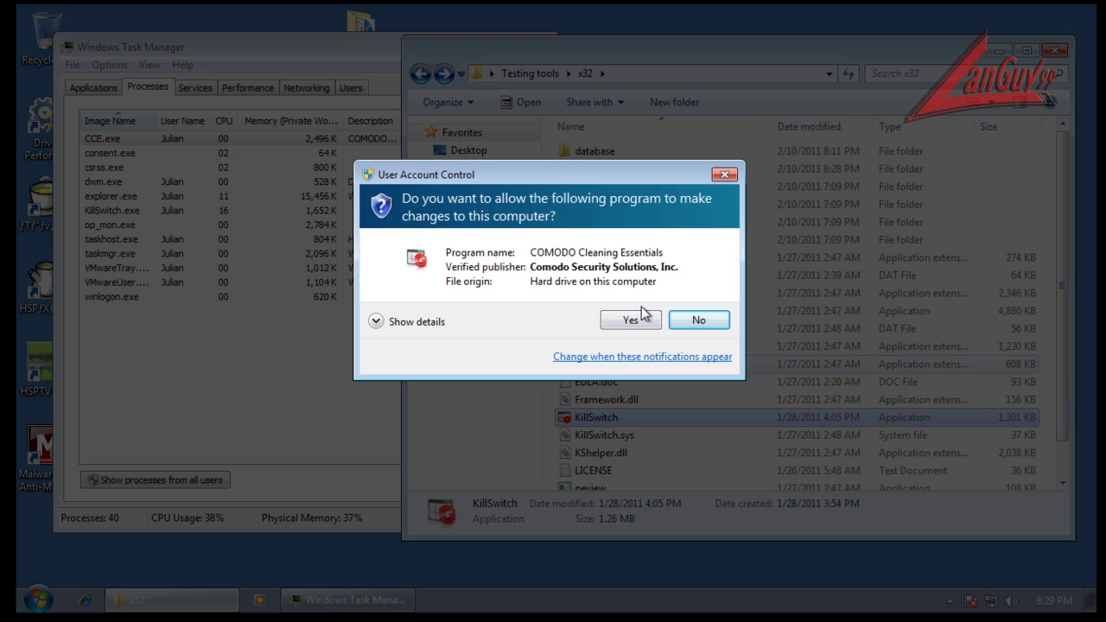
click(632, 320)
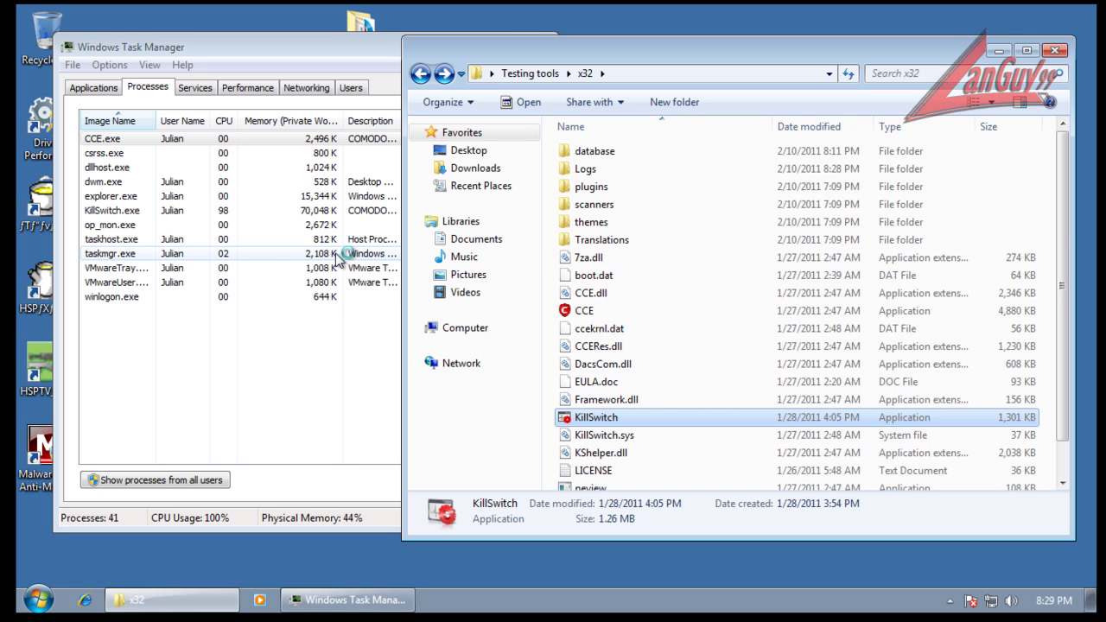
click(346, 210)
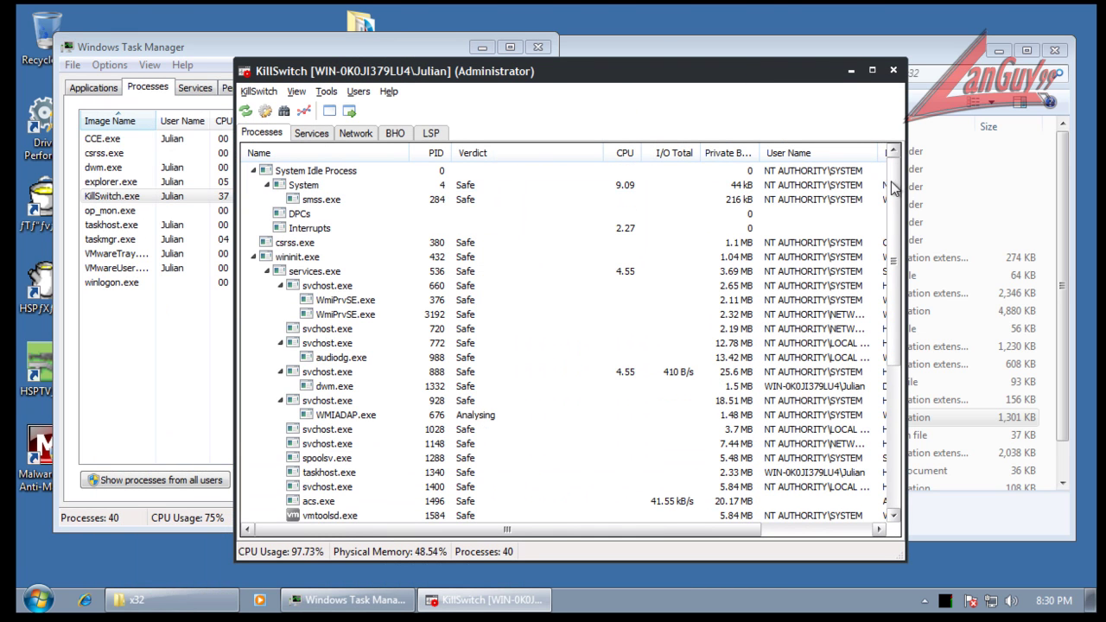
scroll(830, 285, down, 6)
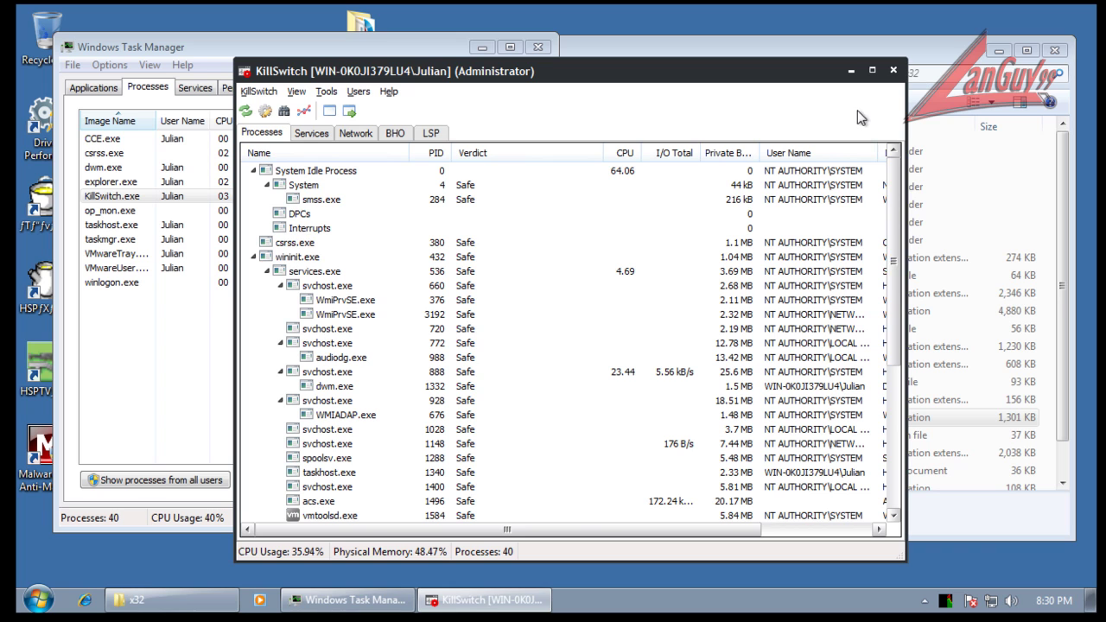
click(894, 69)
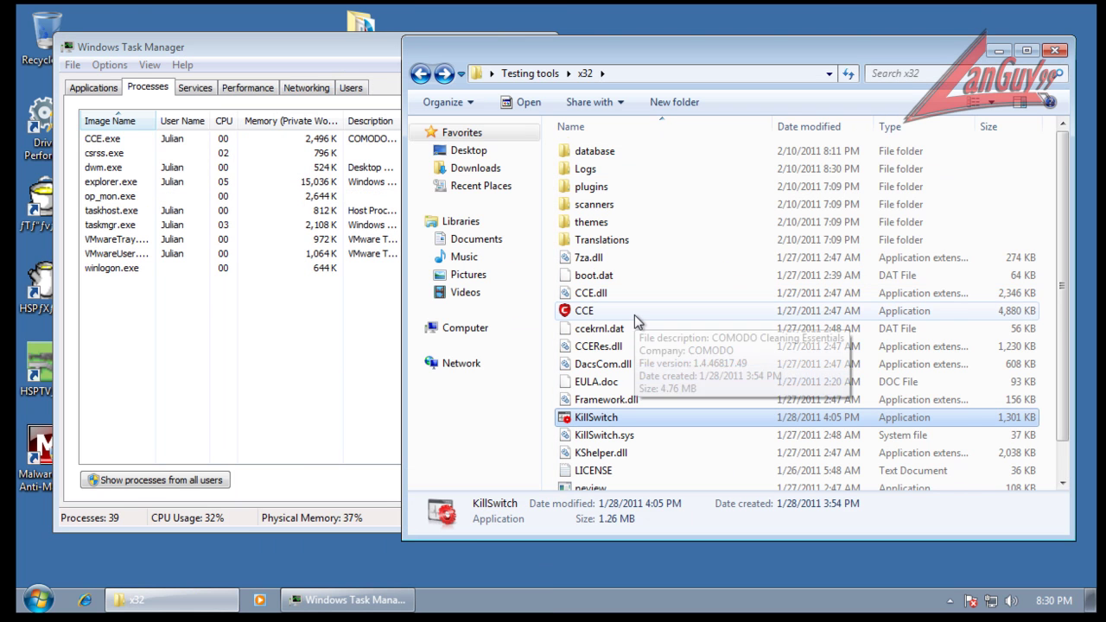
Relaunch CCE with admin approval, check Task Manager for its process, then close Task Manager.
scroll(635, 315, down, 1)
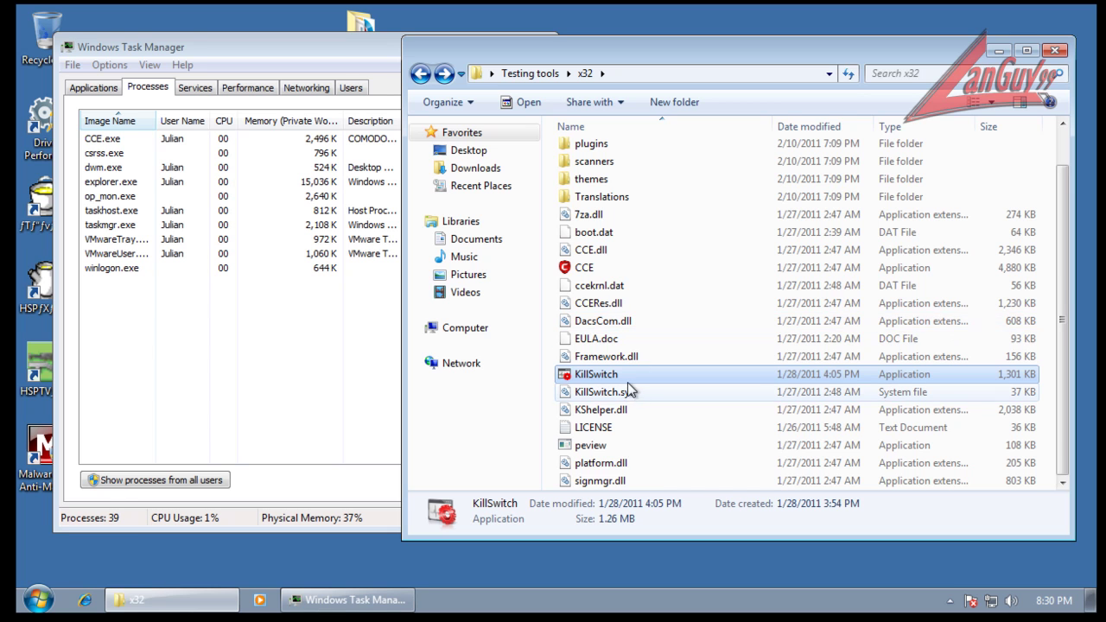
scroll(619, 370, up, 1)
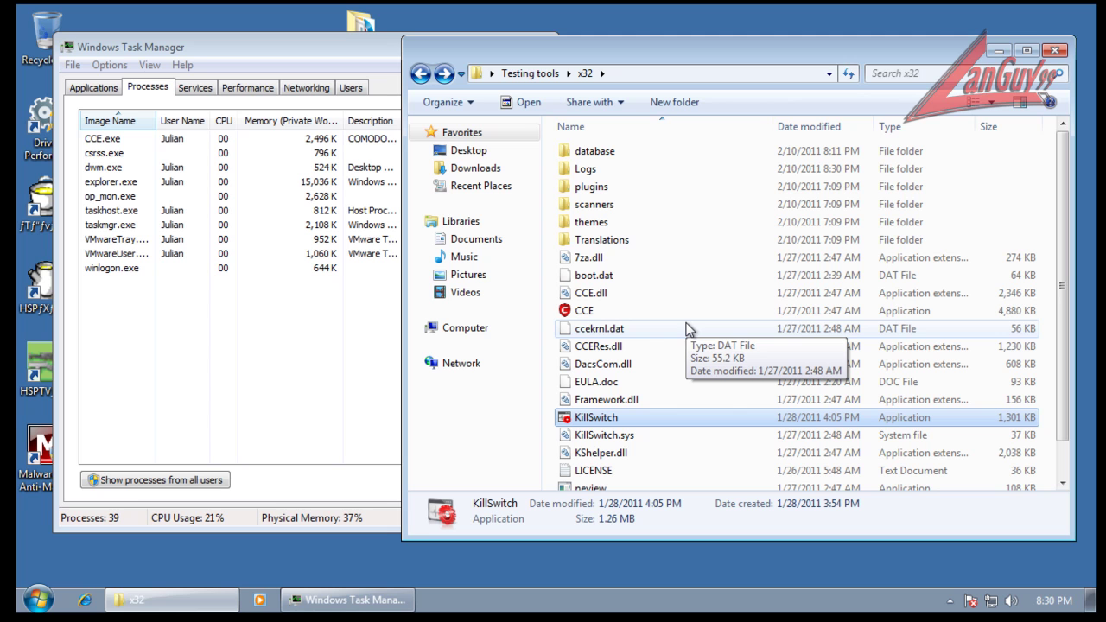
click(326, 139)
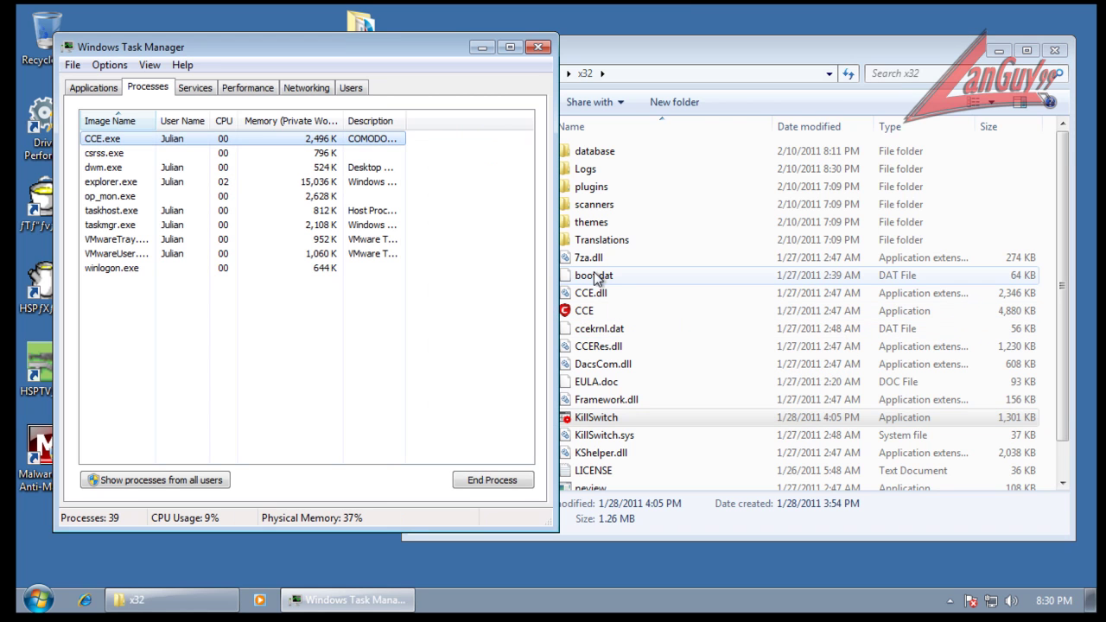
double_click(585, 311)
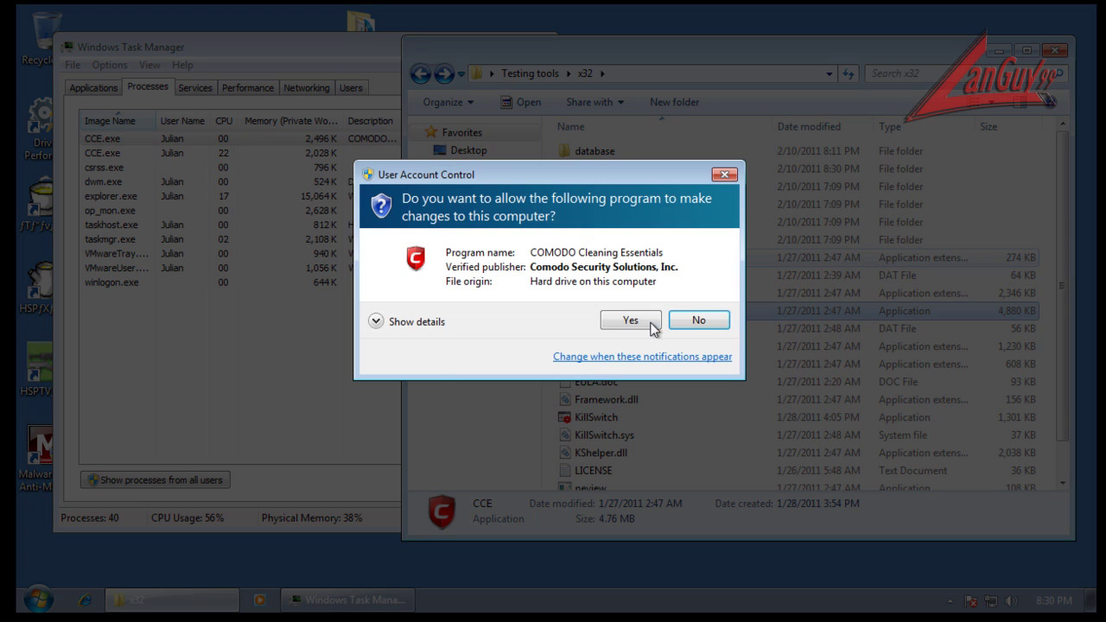
click(651, 324)
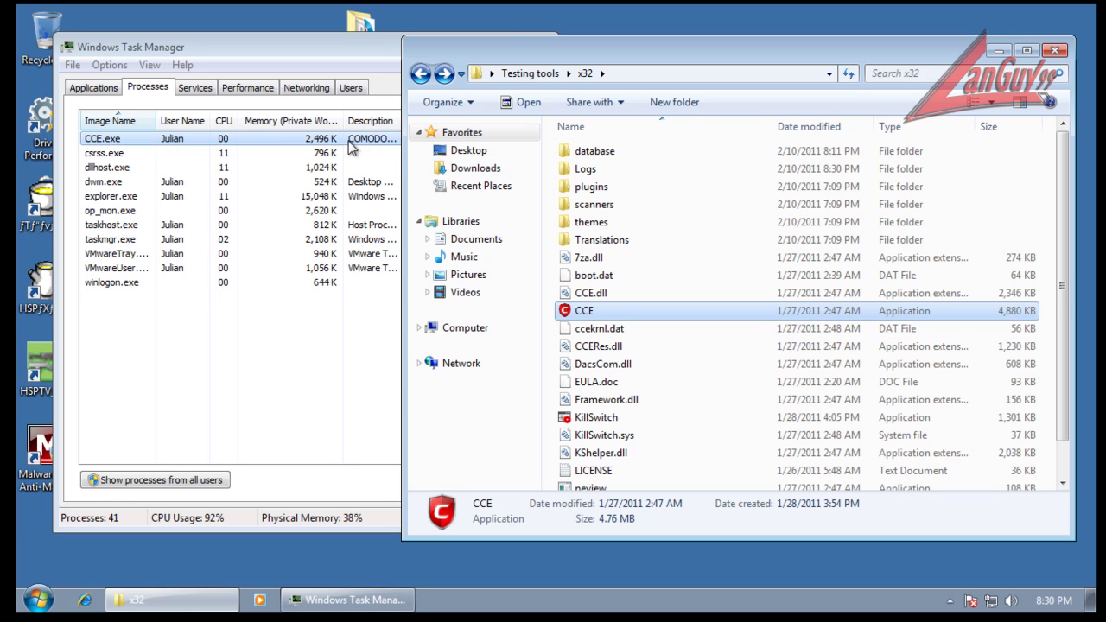
click(320, 141)
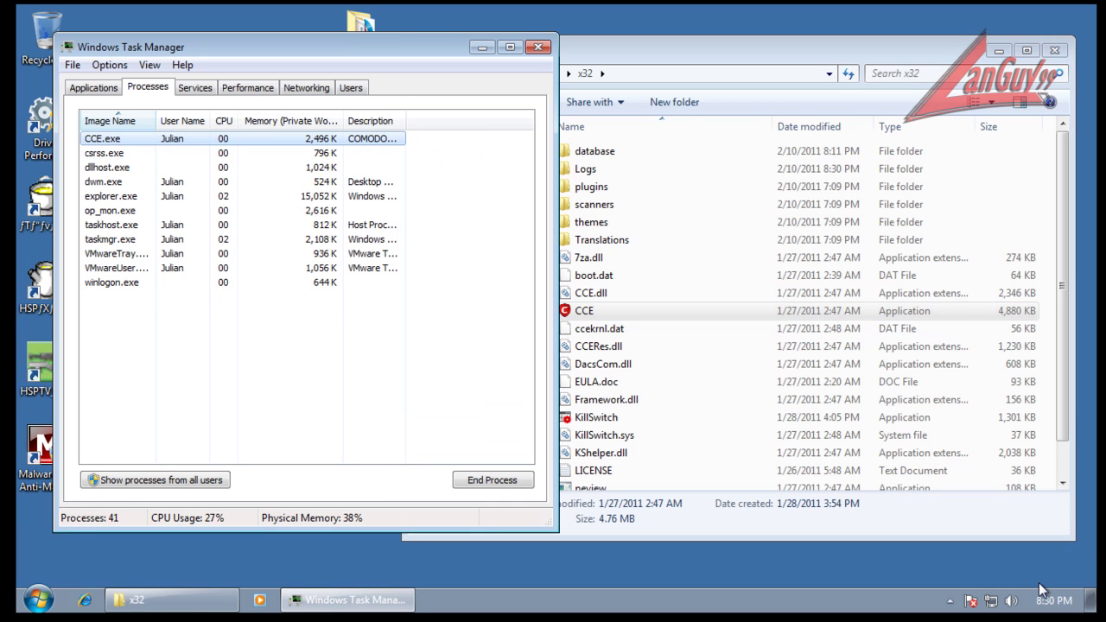
click(539, 47)
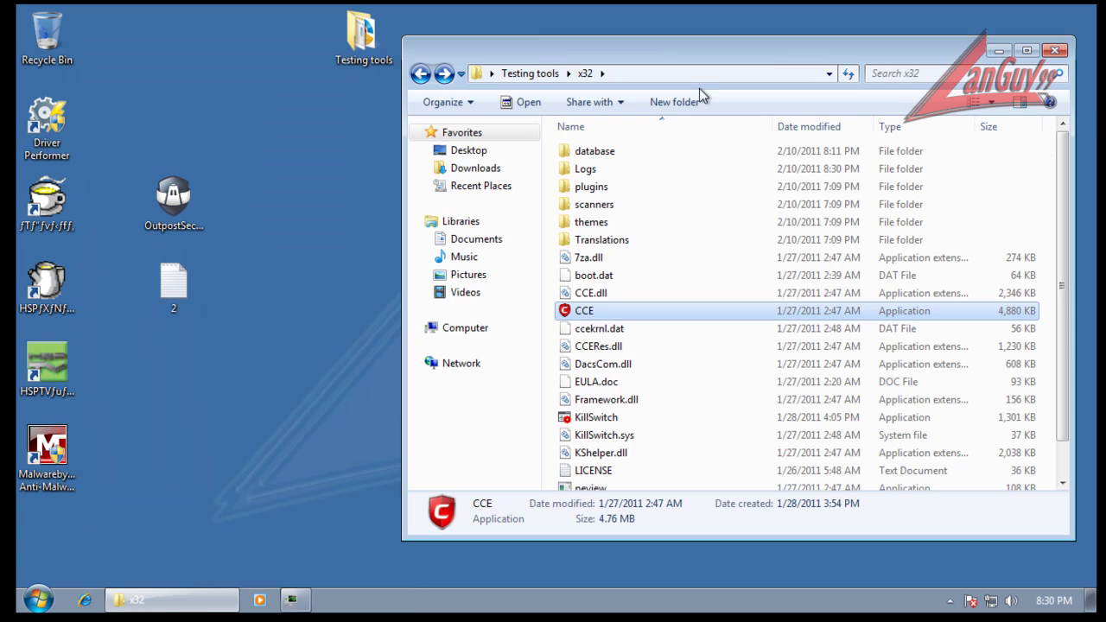
Close the x32 folder and open Outpost Security Suite's main window from the tray.
click(1056, 50)
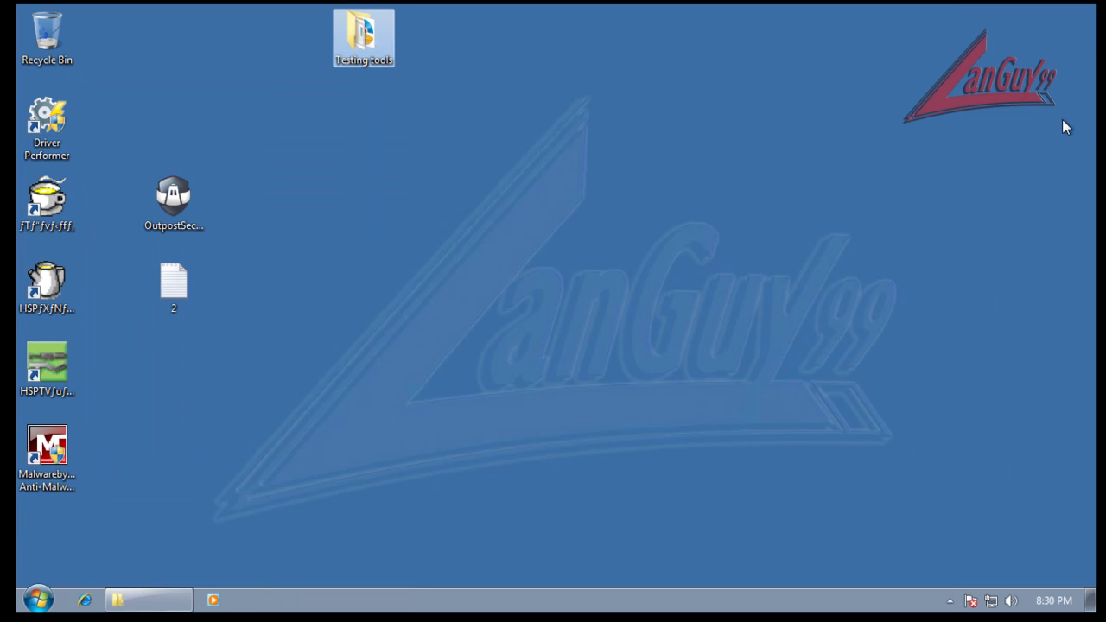
click(949, 600)
double_click(976, 531)
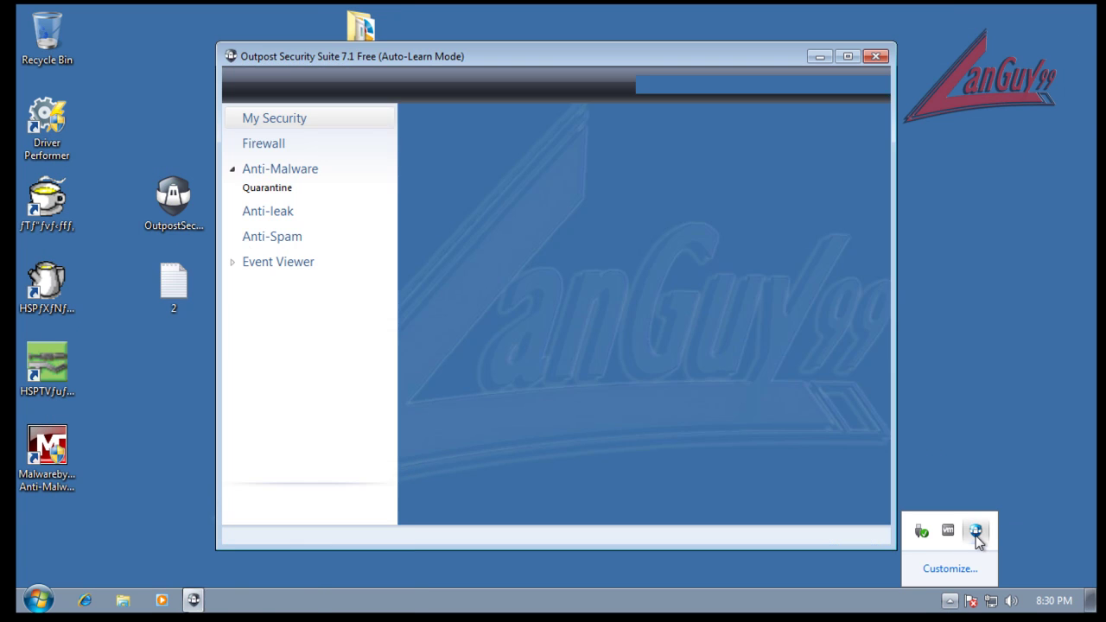
drag(589, 65, 605, 82)
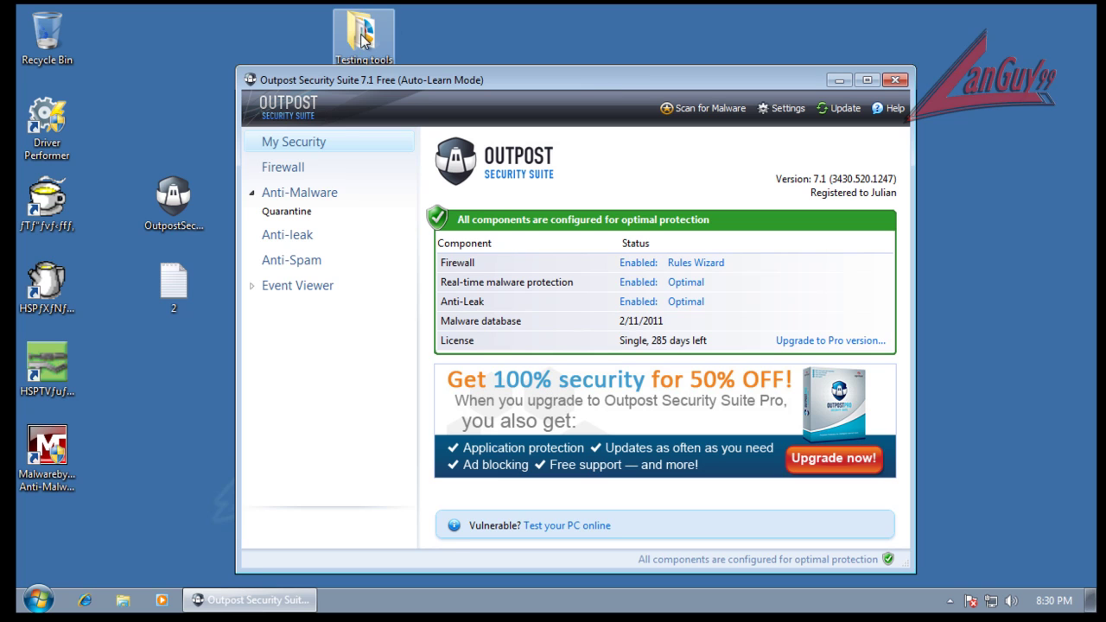
Line up Testing tools, the Outpost icon and file 2 down the desktop's left edge.
drag(376, 50, 124, 52)
drag(173, 198, 110, 121)
click(184, 281)
drag(183, 281, 106, 204)
click(242, 183)
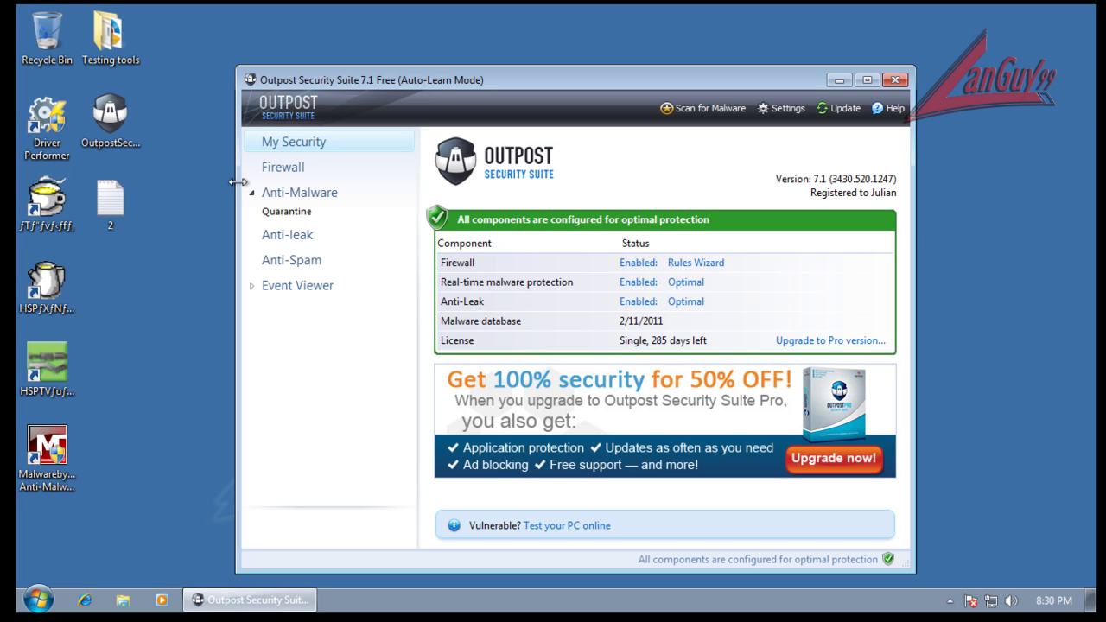
drag(464, 77, 474, 58)
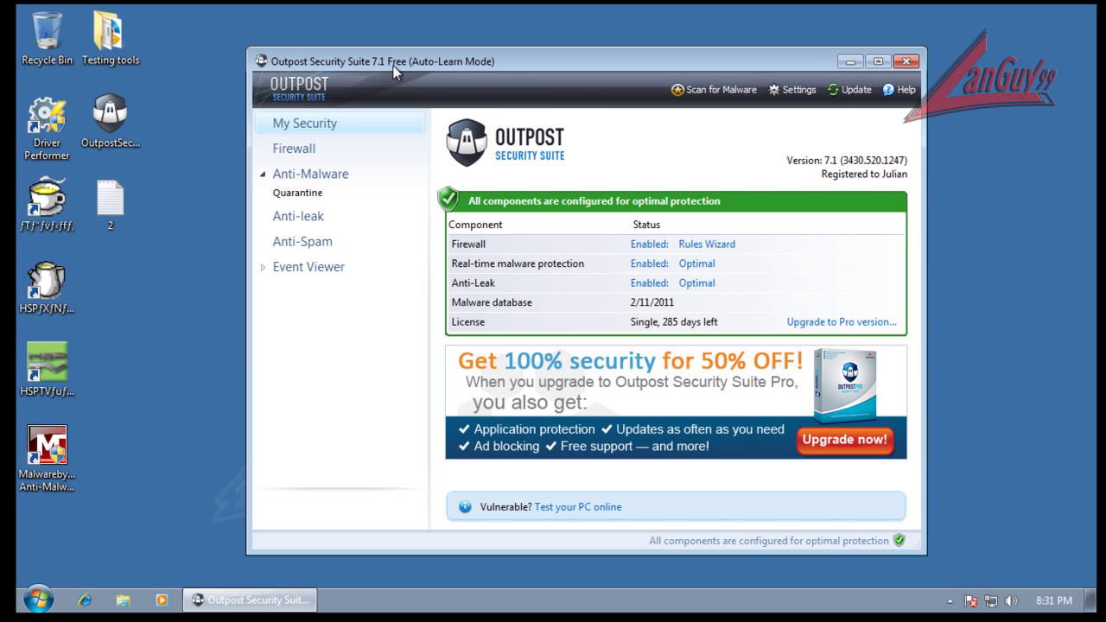
Open and close the Testing tools folder, then close the Outpost window.
click(98, 40)
double_click(97, 41)
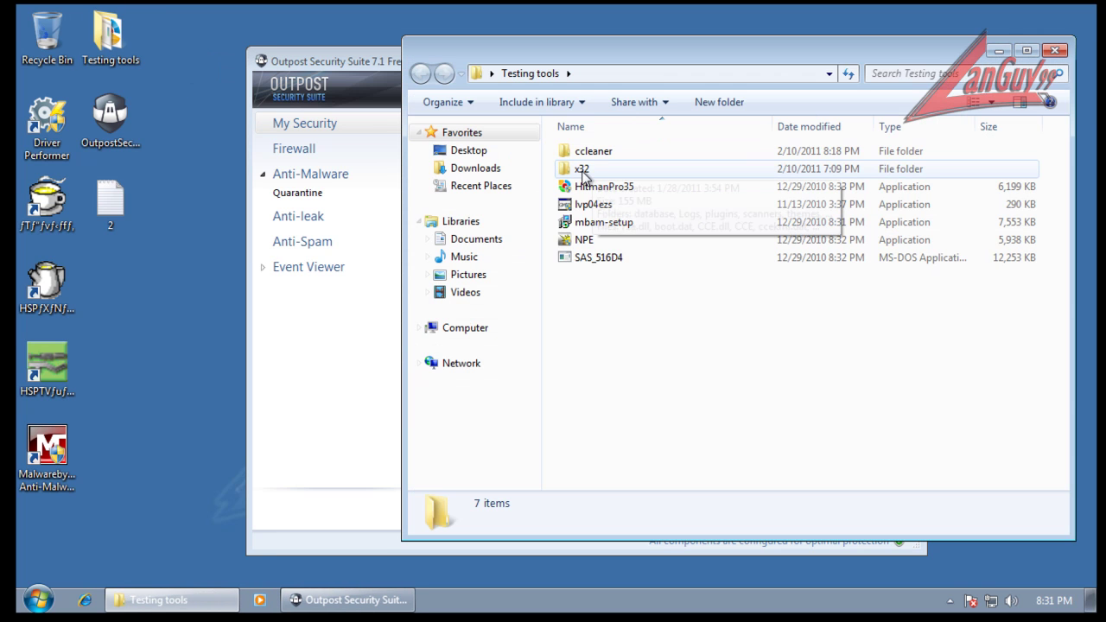
click(1057, 54)
drag(812, 59, 815, 59)
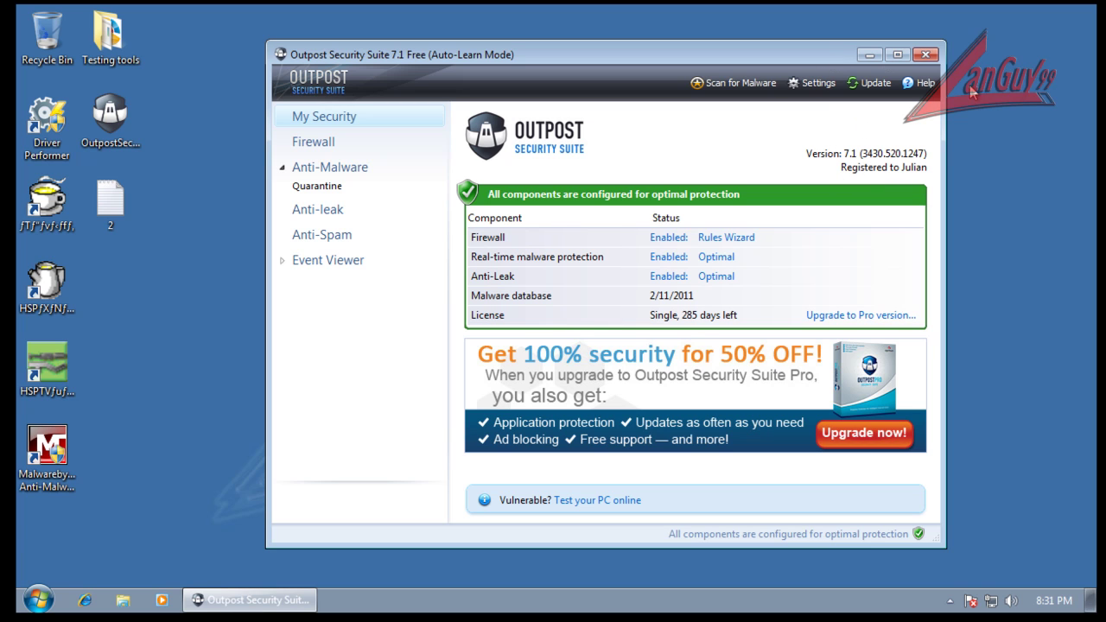
click(926, 55)
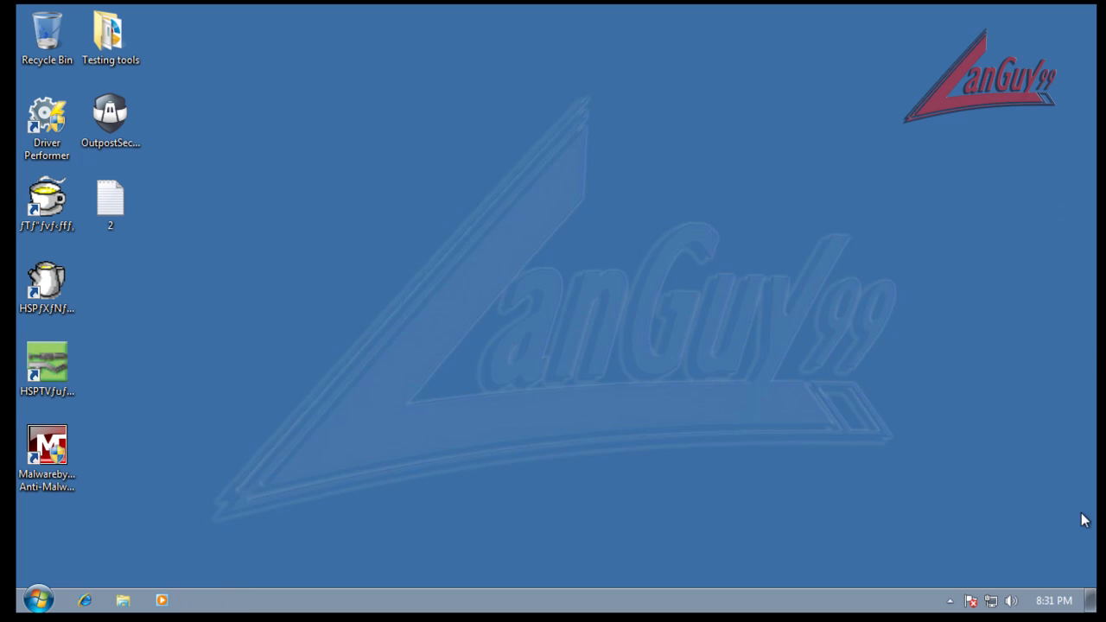